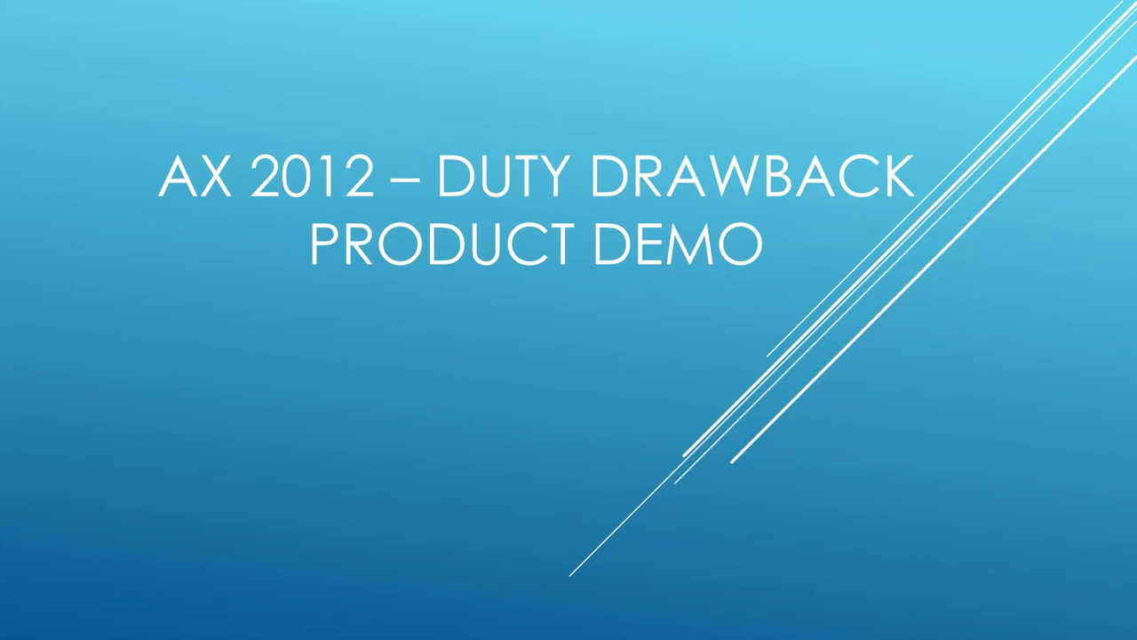
Switch to the Dynamics AX remote desktop session, open the Drawback parameters from the Accounts receivable setup and widen the form.
key(alt+Tab)
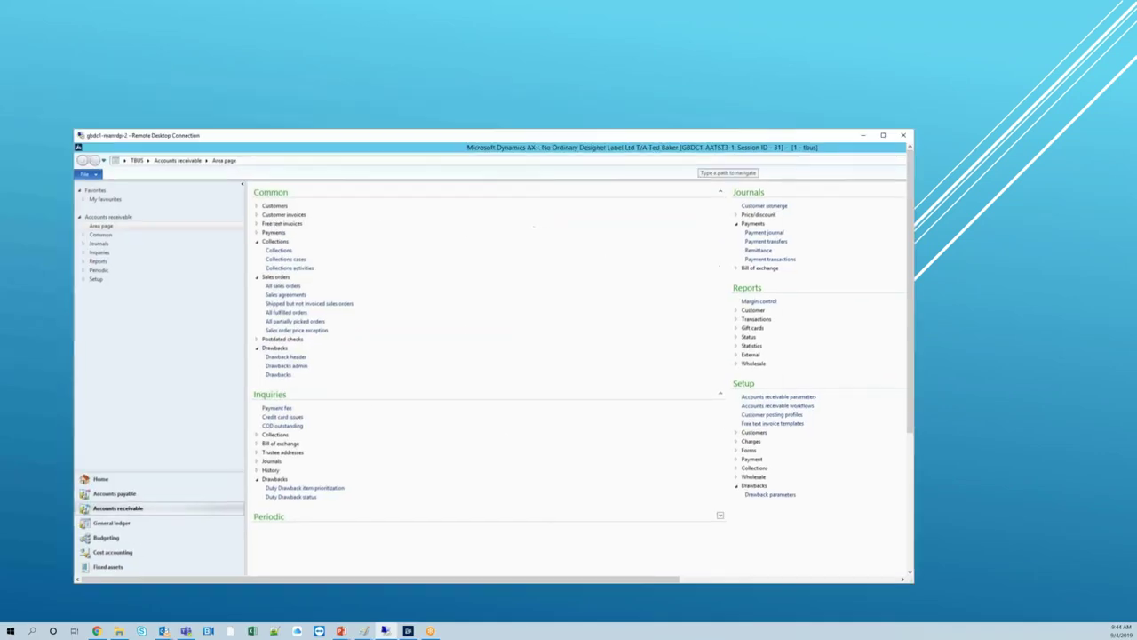
double_click(447, 138)
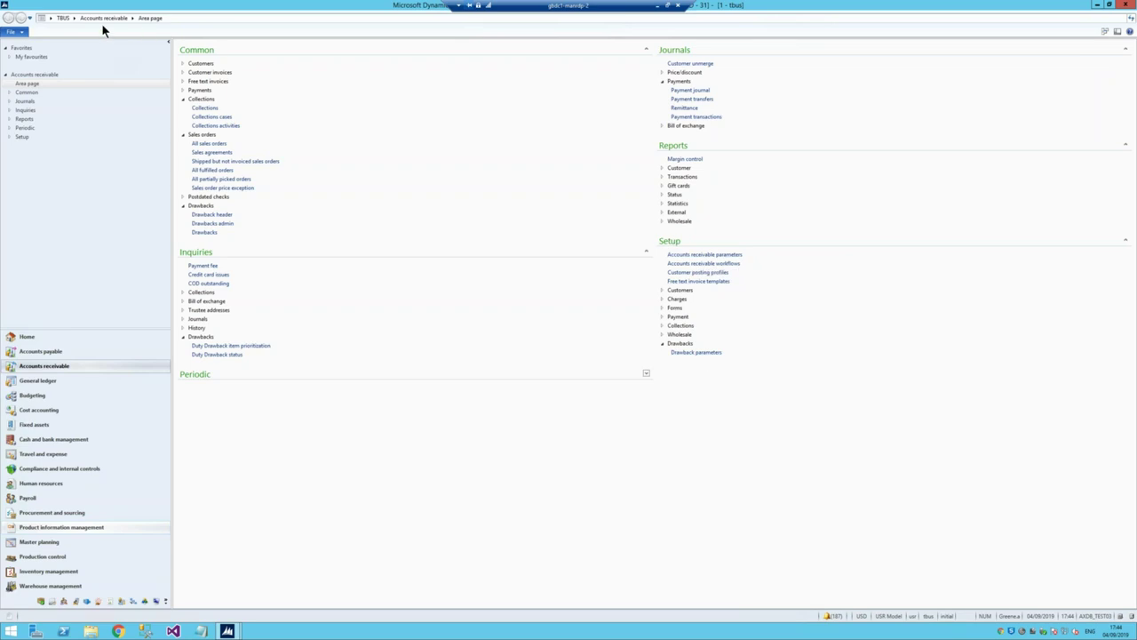
click(692, 353)
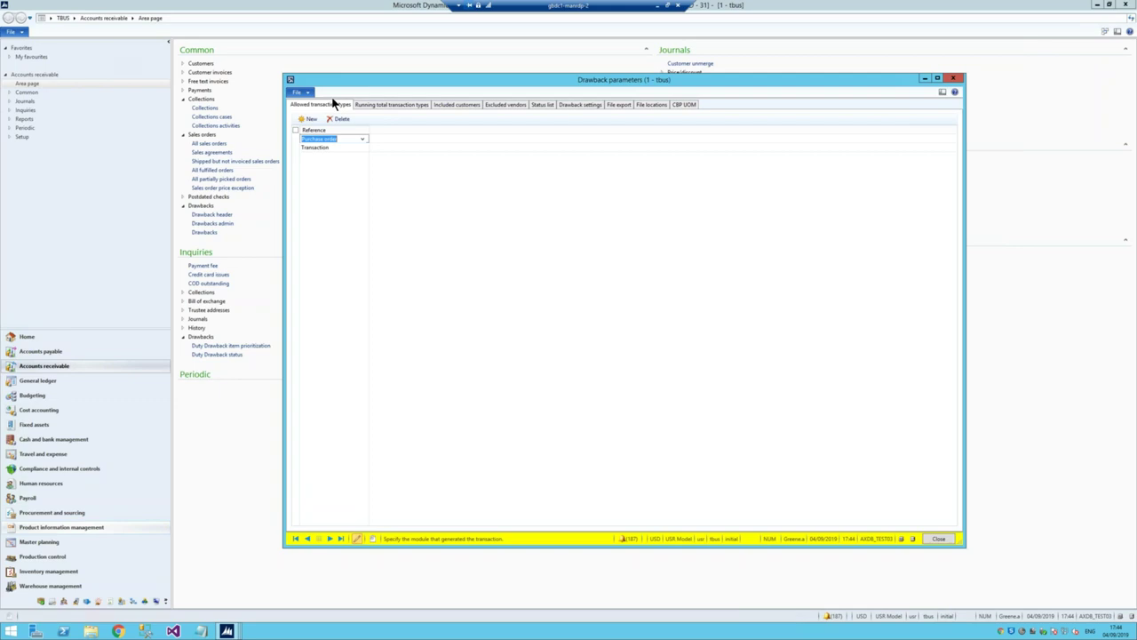
drag(285, 175, 101, 194)
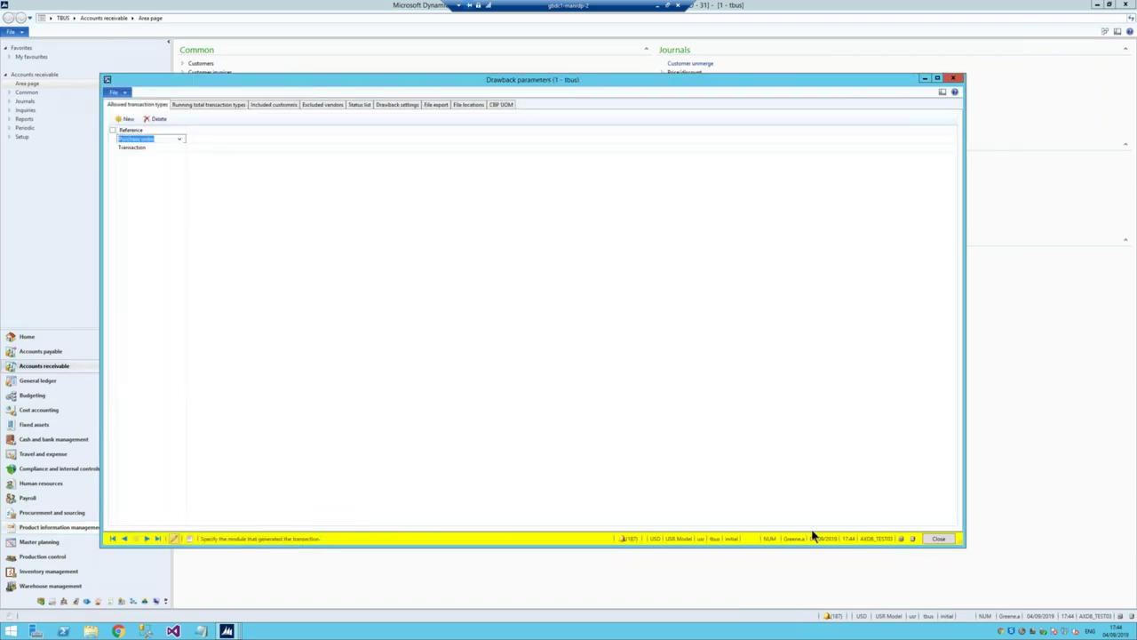
Review the allowed transaction types and the running total transaction types in the drawback parameters.
click(148, 147)
click(165, 139)
click(157, 146)
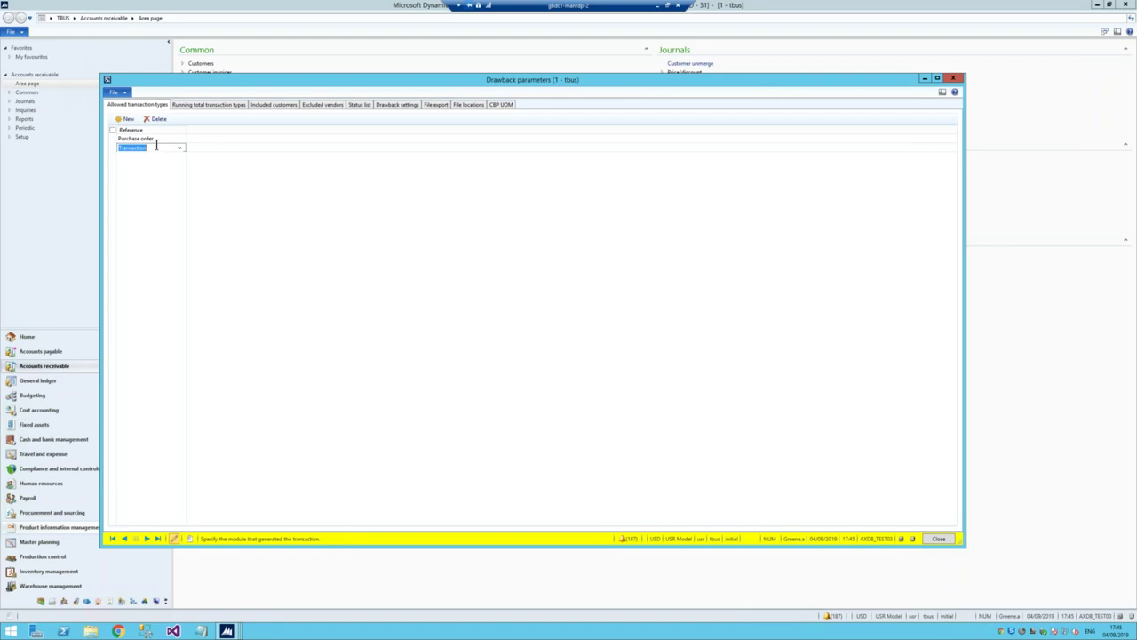
click(163, 139)
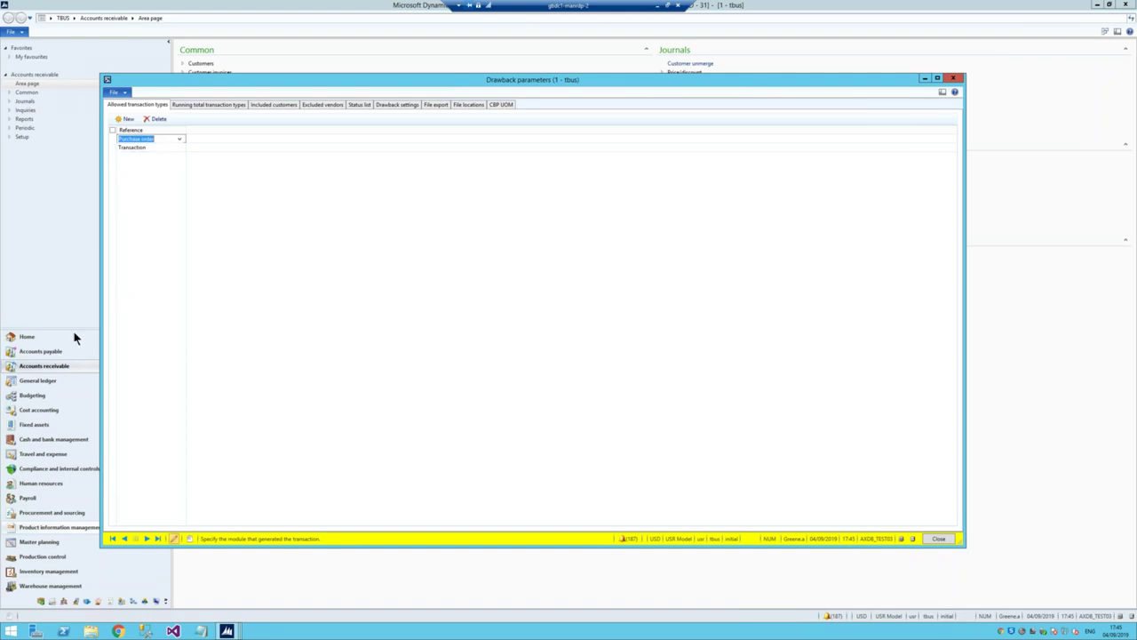
click(218, 105)
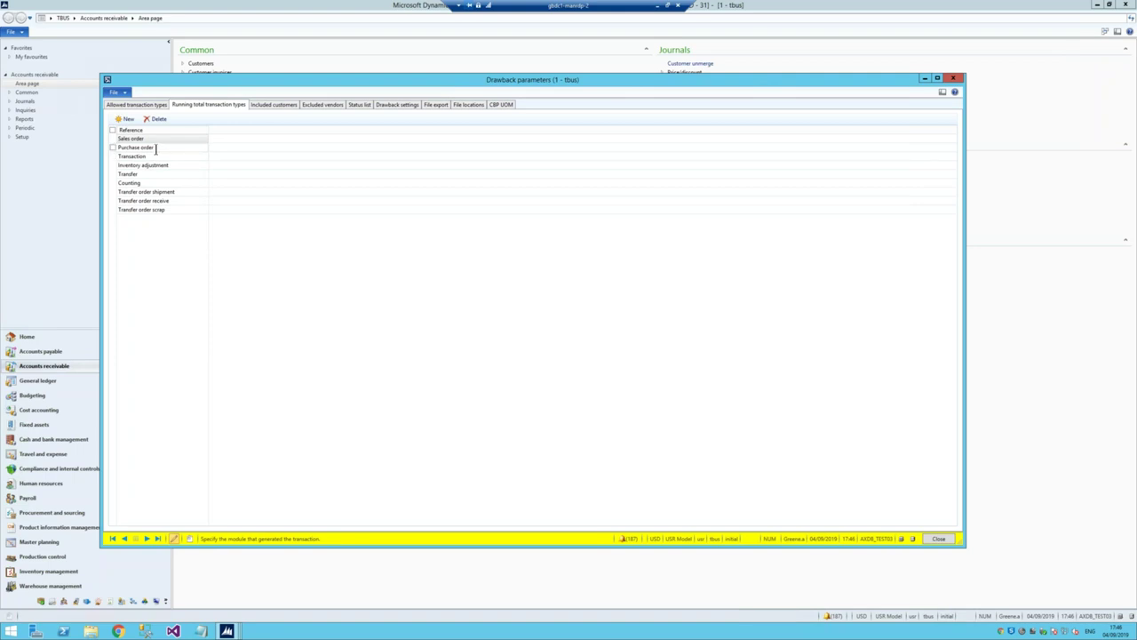
Review the included customers and the excluded vendor accounts, checking the exclusions against the allowed Purchase order transaction type.
click(289, 106)
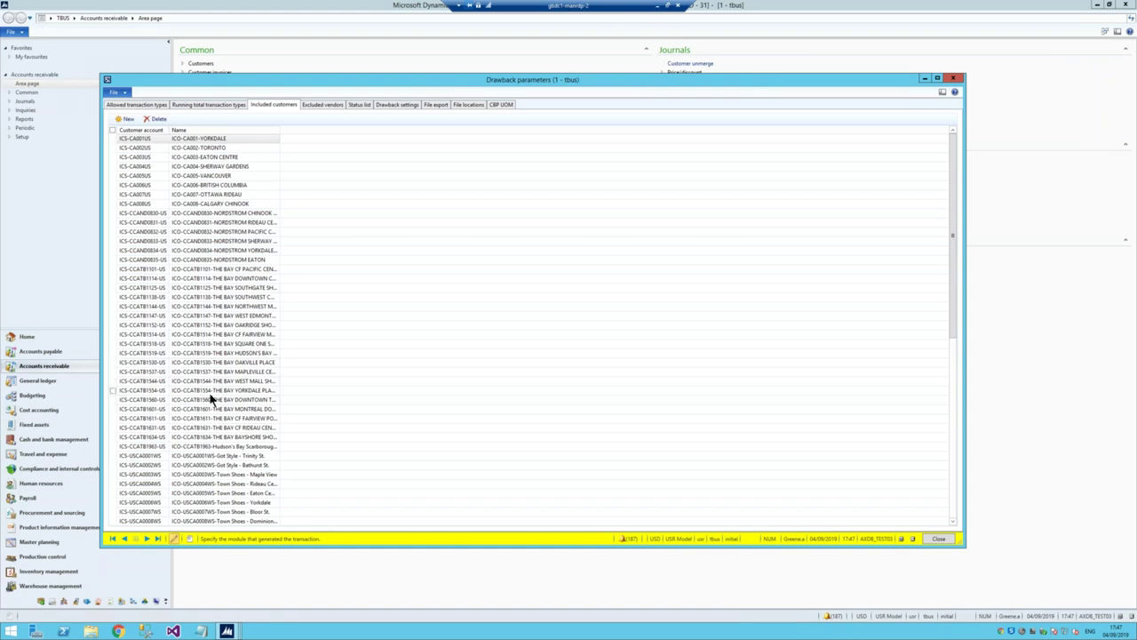
click(329, 106)
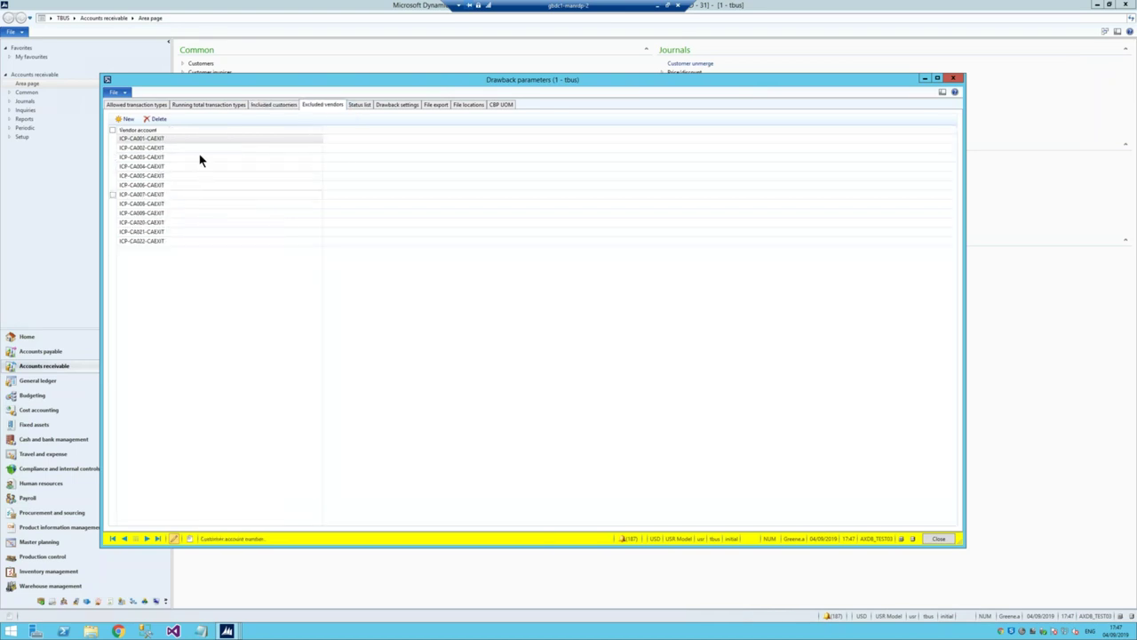
click(140, 107)
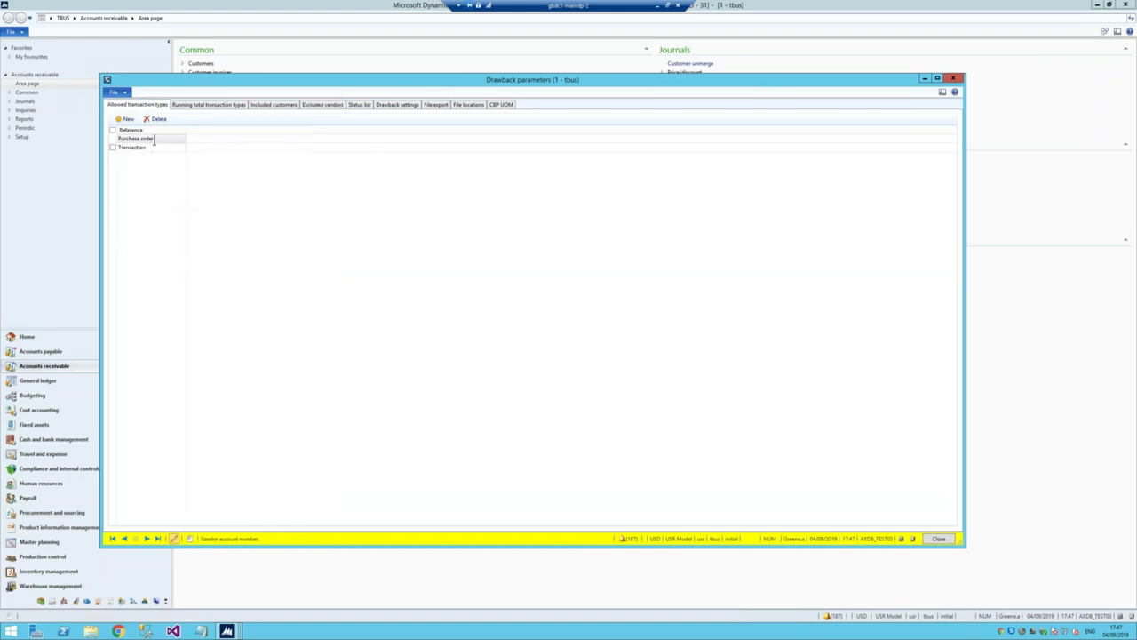
click(153, 140)
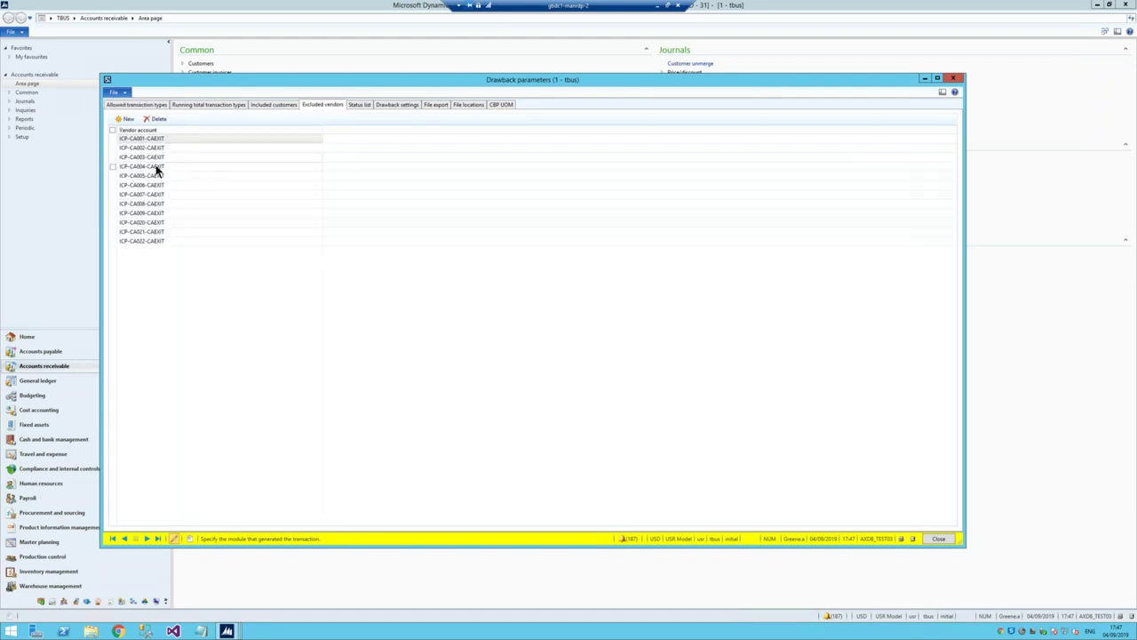
click(158, 167)
click(149, 197)
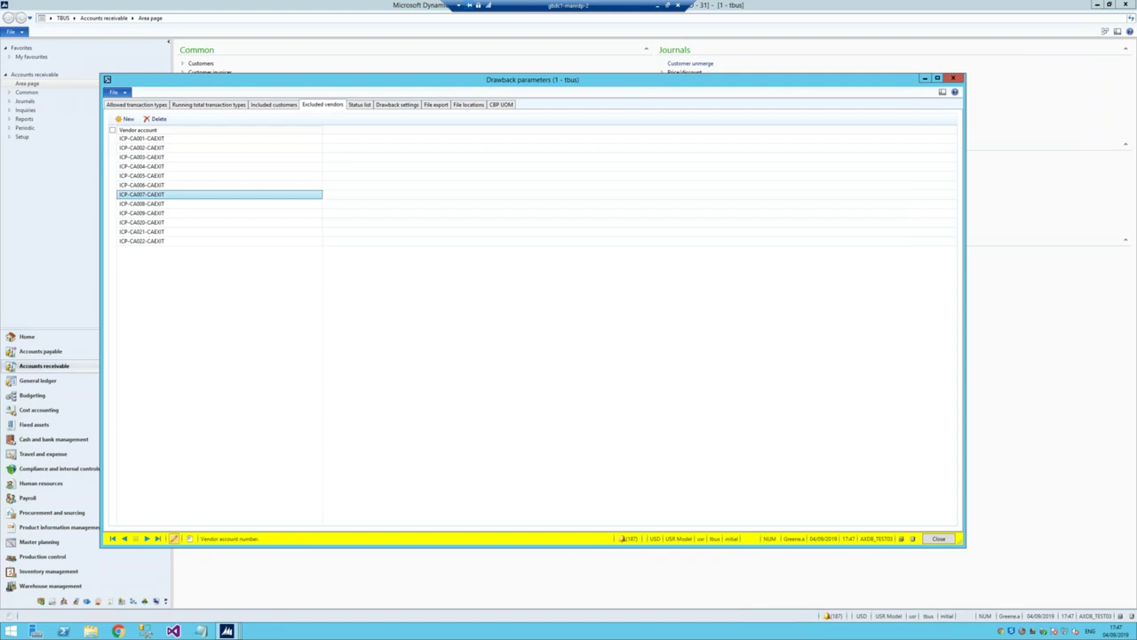
click(158, 177)
click(158, 233)
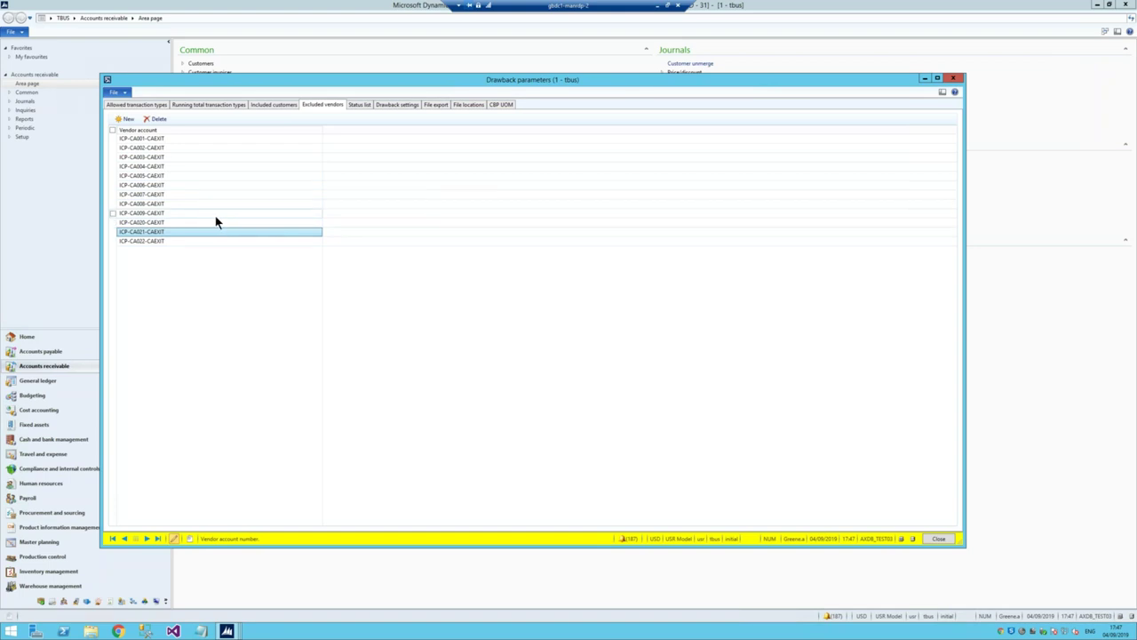
Examine the drawback status list, including each status, its description and the Void disable setting for Accepted and Submitted.
click(361, 105)
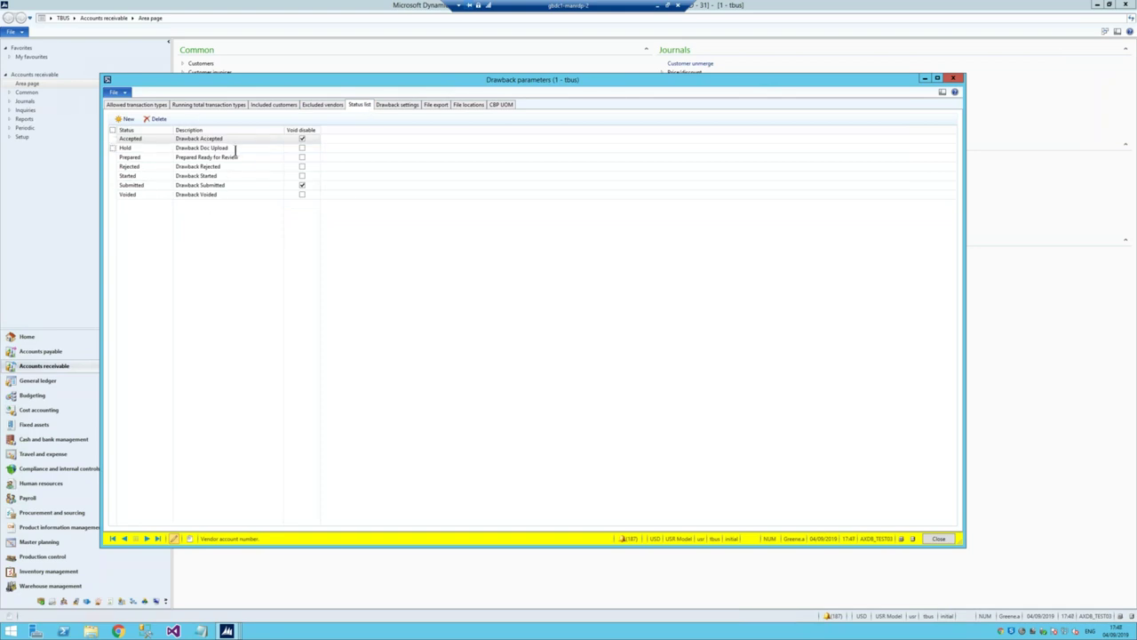
click(145, 140)
click(136, 148)
click(135, 157)
click(136, 166)
click(133, 194)
click(131, 147)
click(152, 138)
click(144, 167)
click(144, 167)
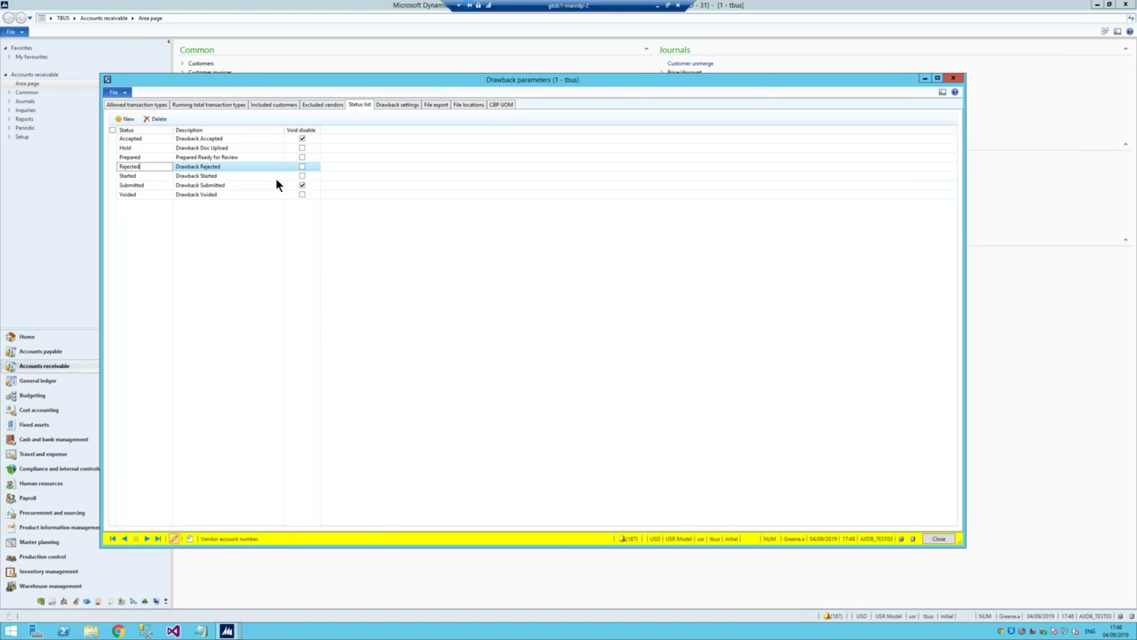
click(255, 139)
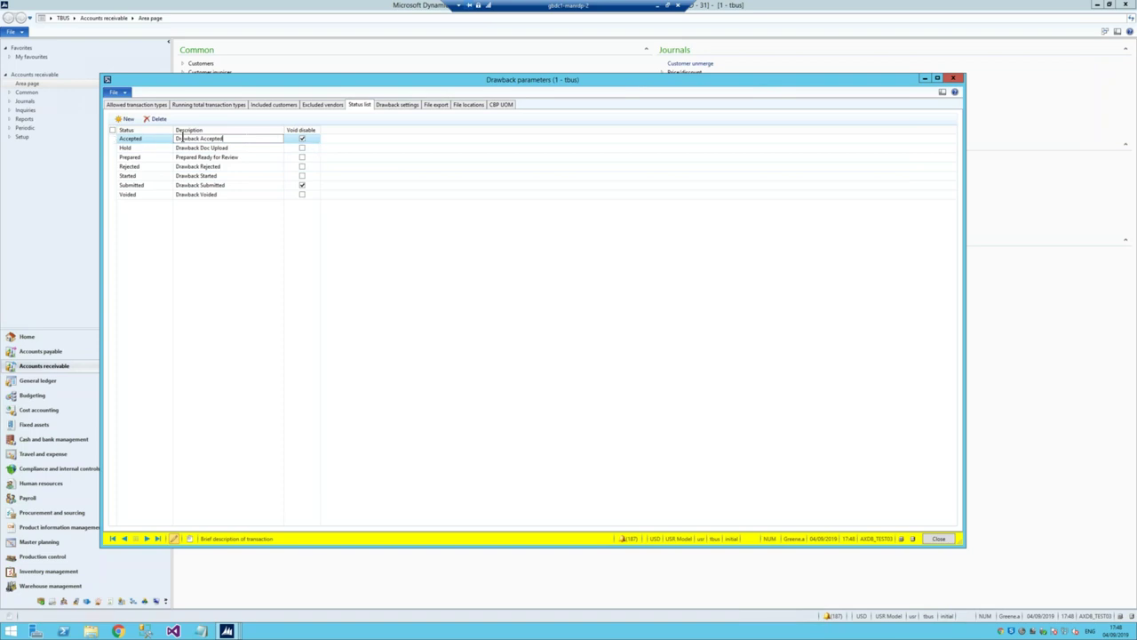
click(205, 186)
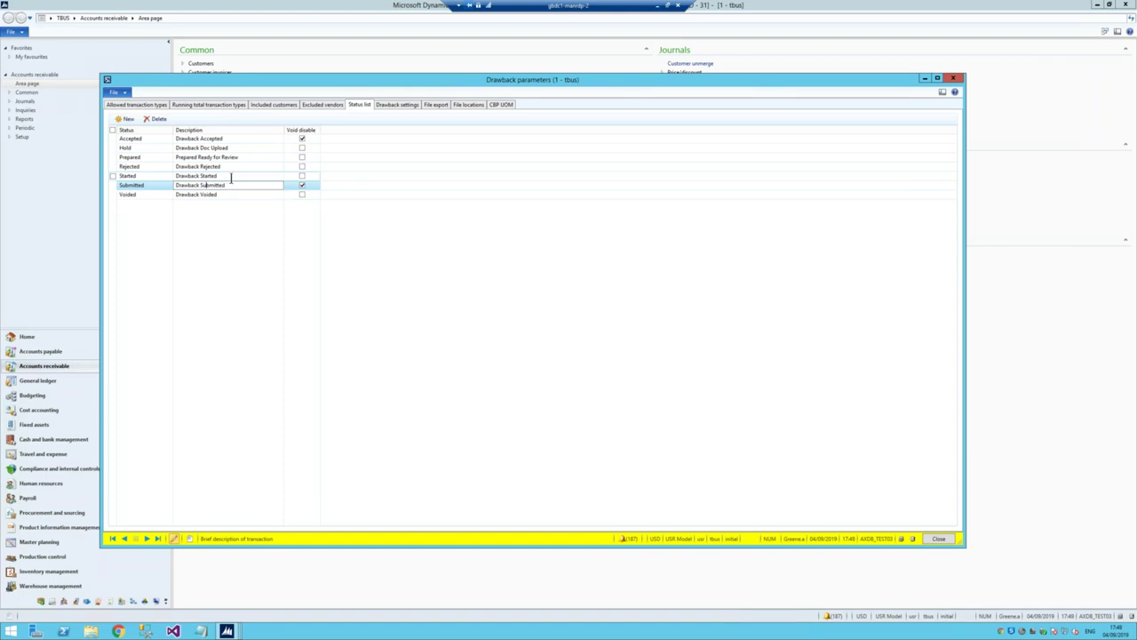
Examine the drawback settings for the number sequences, the CBP file code and the timefence.
click(399, 105)
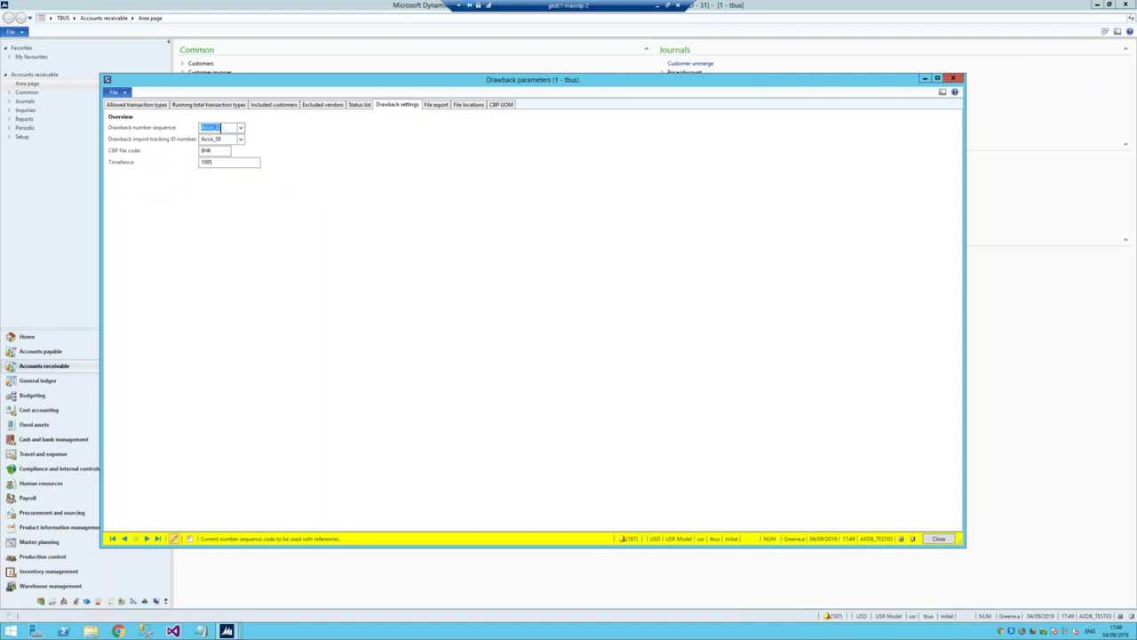
click(225, 139)
double_click(204, 151)
text(BHK)
key(Tab)
double_click(204, 164)
click(217, 166)
double_click(199, 164)
Examine the file format extension and the export and import file locations in the drawback parameters.
click(475, 106)
click(172, 126)
drag(172, 126, 161, 125)
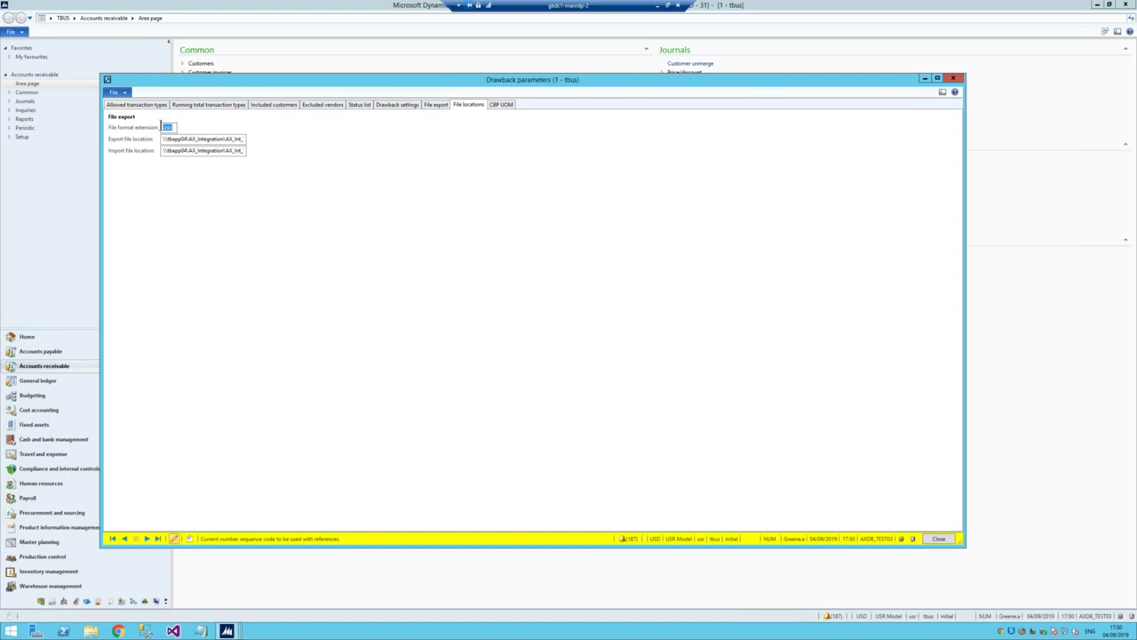
click(175, 127)
drag(170, 126, 161, 126)
text(csv)
click(170, 127)
drag(175, 128, 163, 127)
click(167, 127)
click(169, 140)
key(ctrl+v)
key(shift+Tab)
key(shift+Tab)
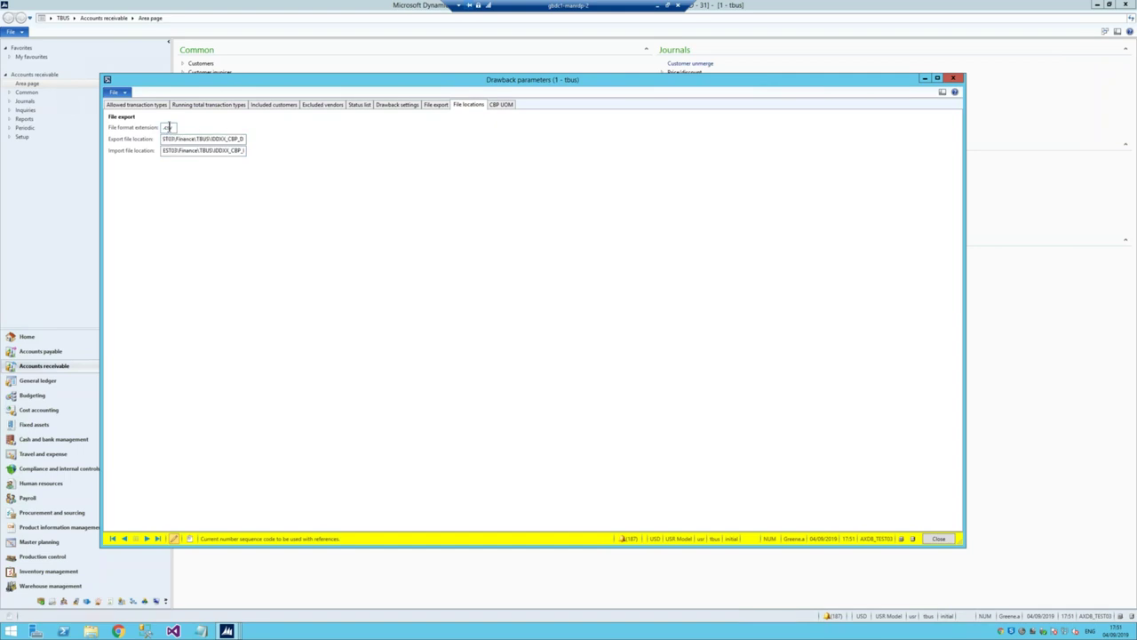
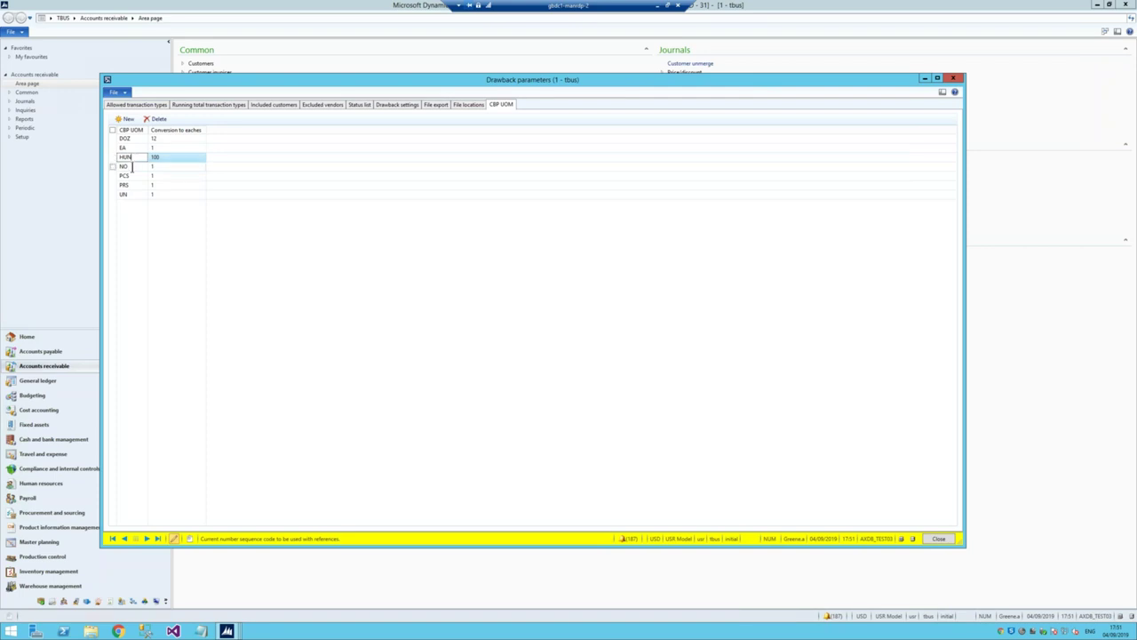
Examine the CBP unit of measure codes, going through the list from DOZ to UN.
click(131, 166)
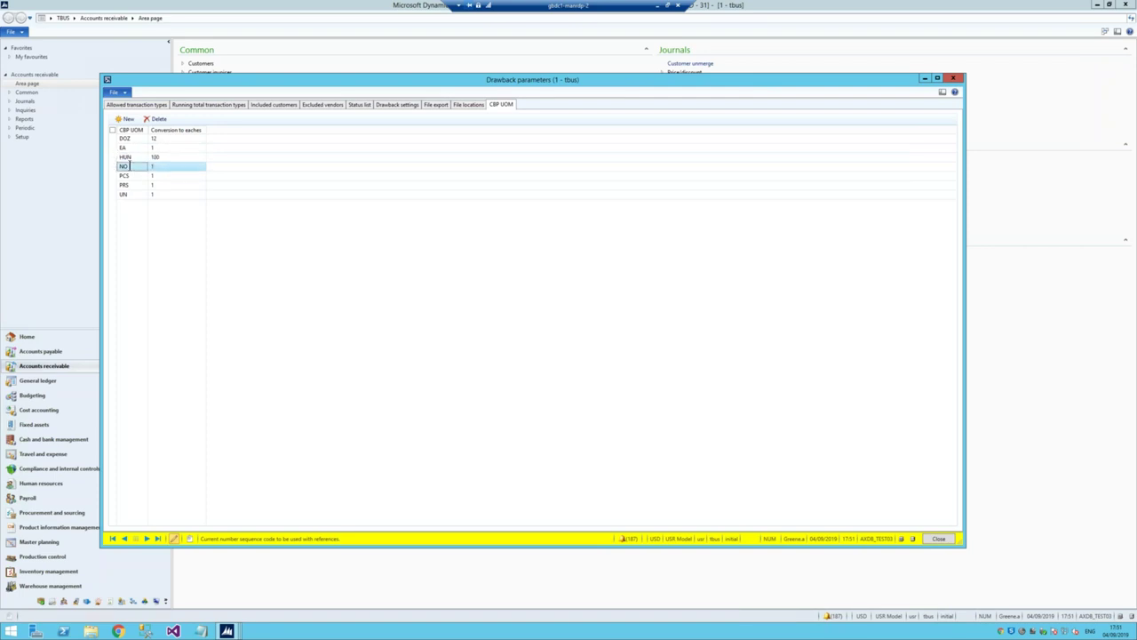
click(153, 167)
click(133, 175)
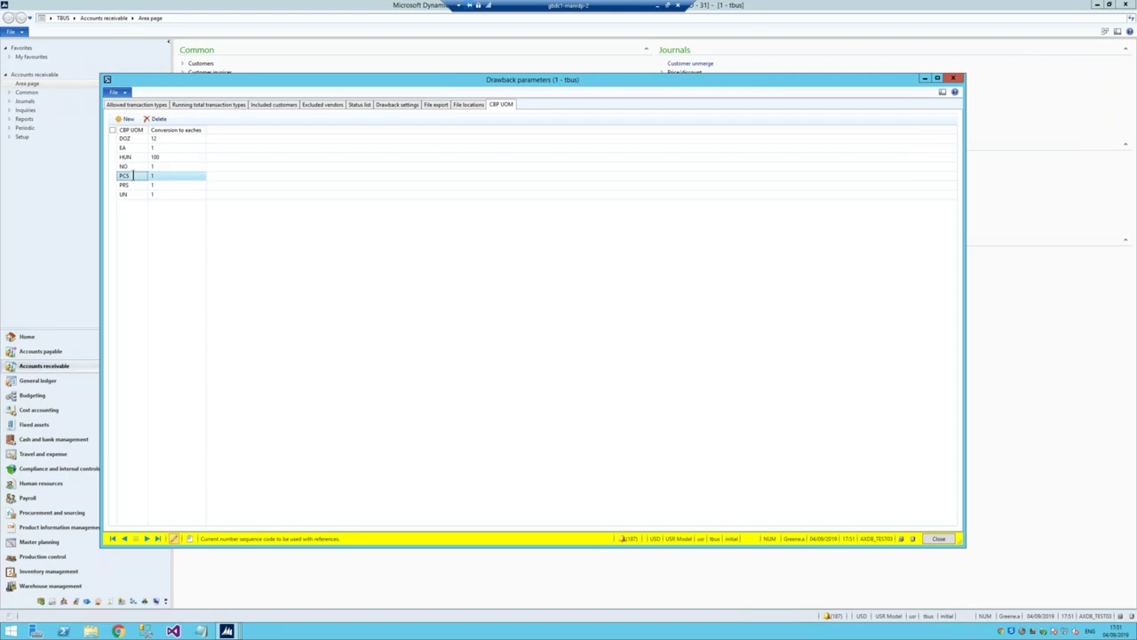
click(133, 185)
click(127, 193)
click(131, 157)
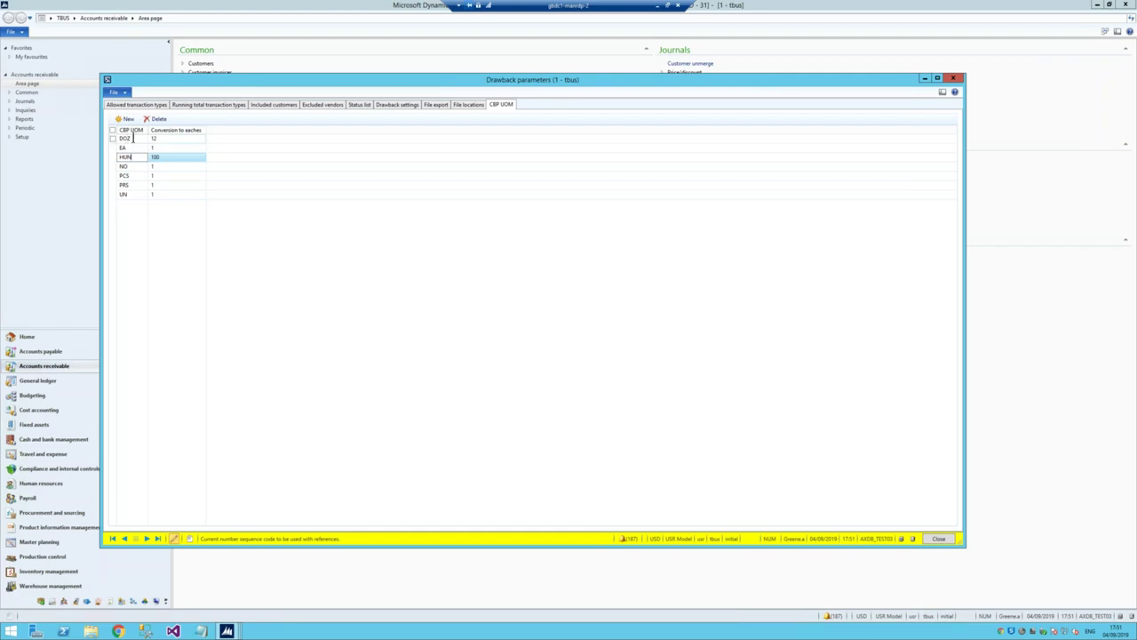
click(127, 139)
click(129, 147)
click(134, 157)
click(131, 166)
click(131, 175)
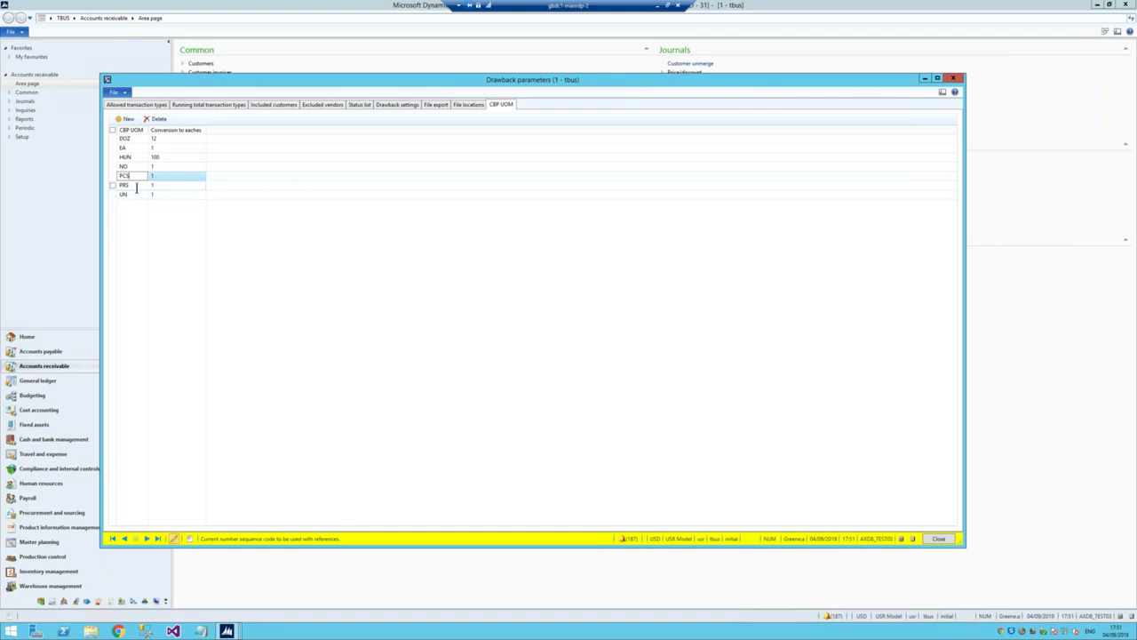
click(136, 186)
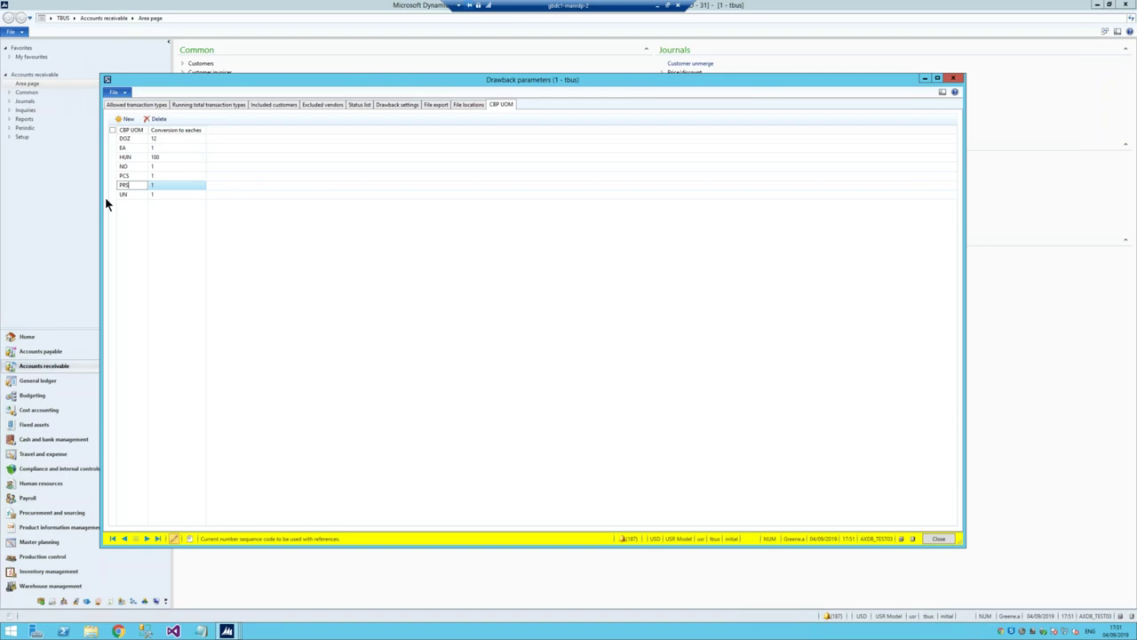
Check the conversion to eaches defined for the DOZ and HUN units.
click(129, 140)
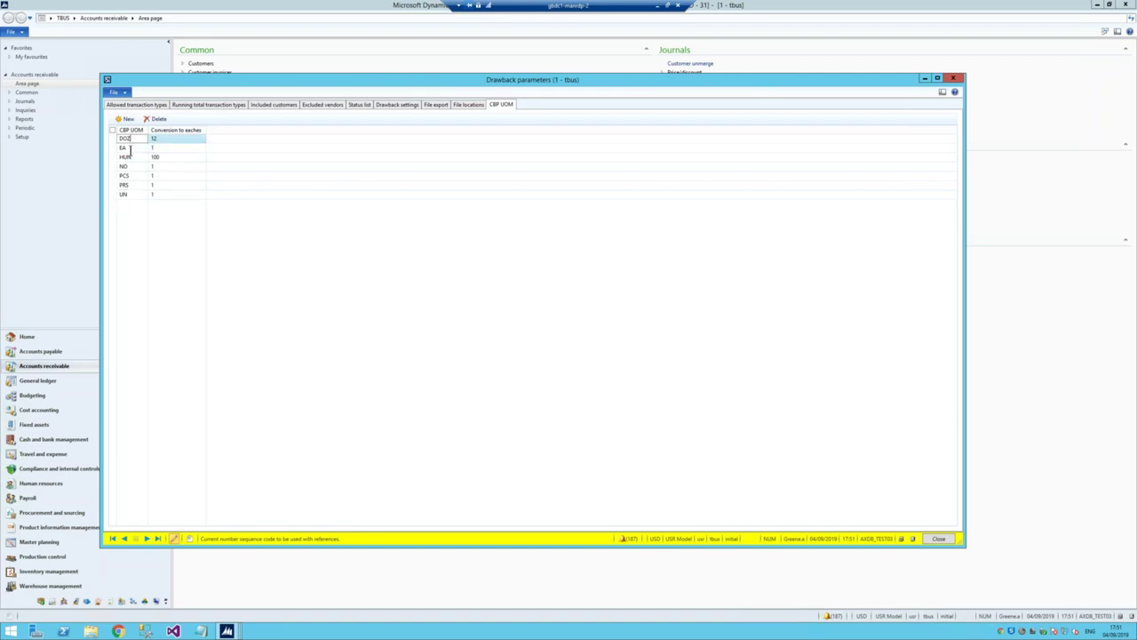
click(129, 148)
click(130, 157)
click(133, 139)
click(142, 147)
click(158, 139)
click(170, 140)
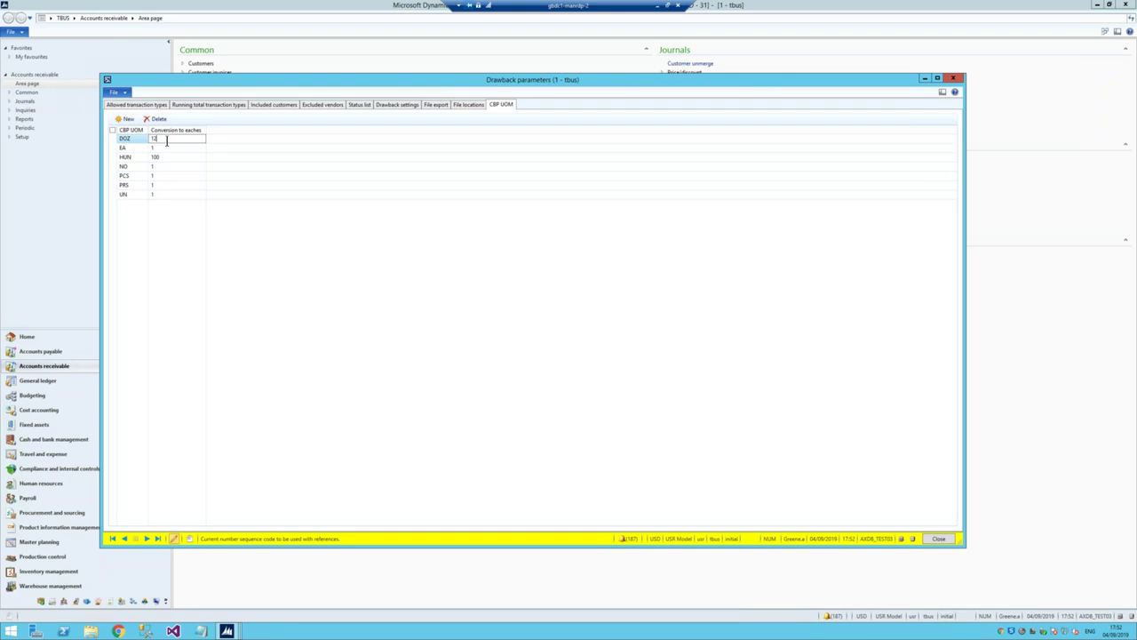
click(137, 157)
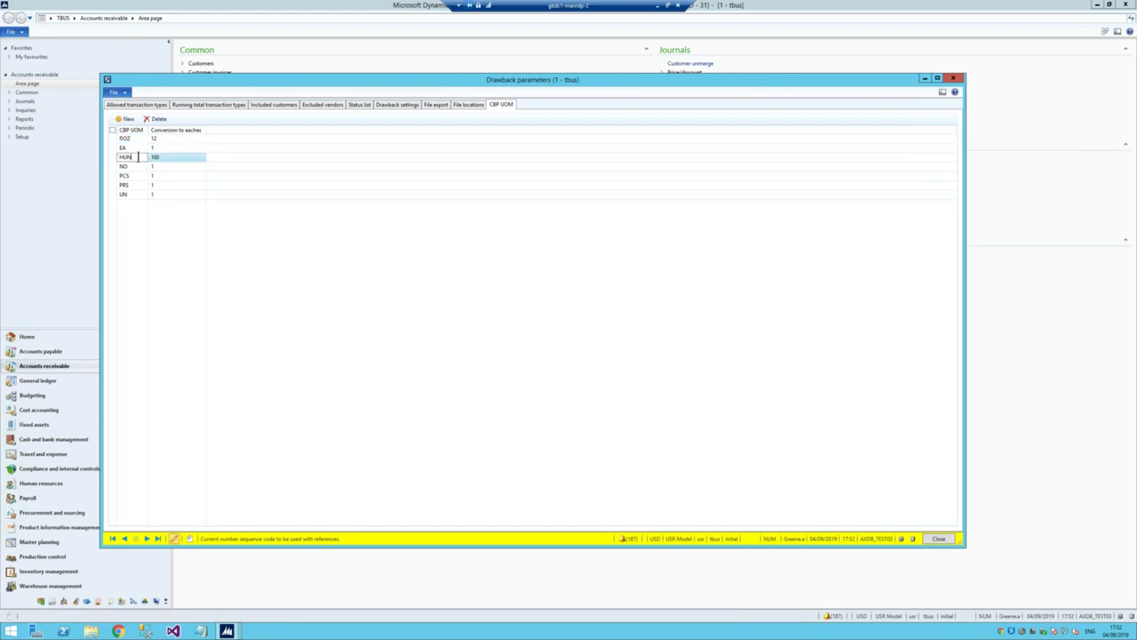
click(175, 157)
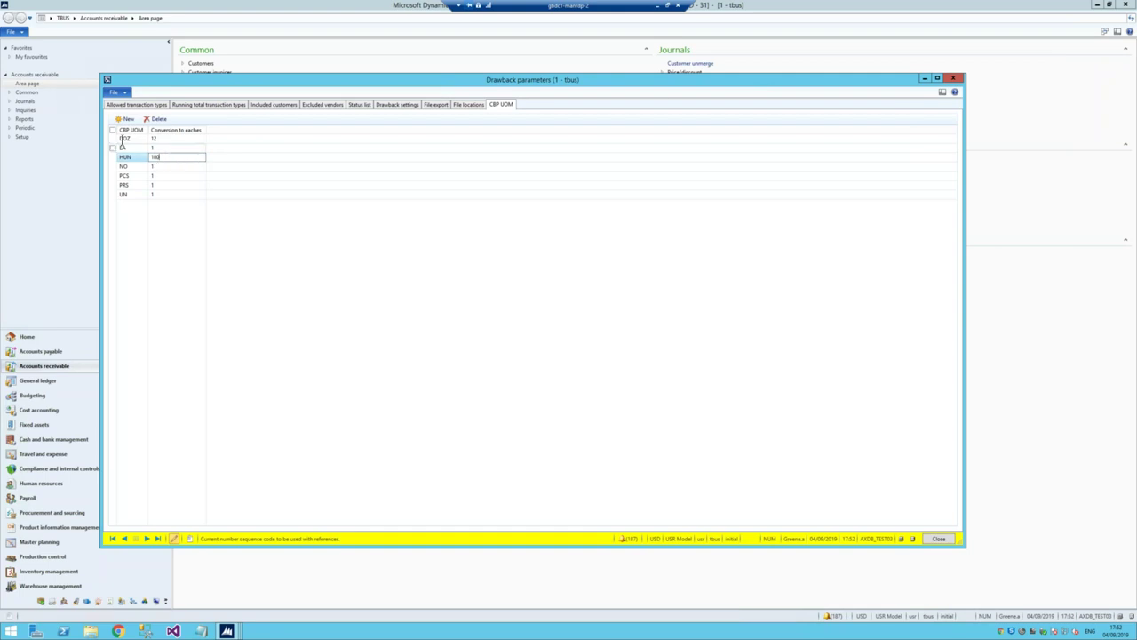
Sort the unit of measure list by CBP UOM in ascending order and widen the CBP UOM column.
click(135, 130)
click(173, 137)
click(133, 139)
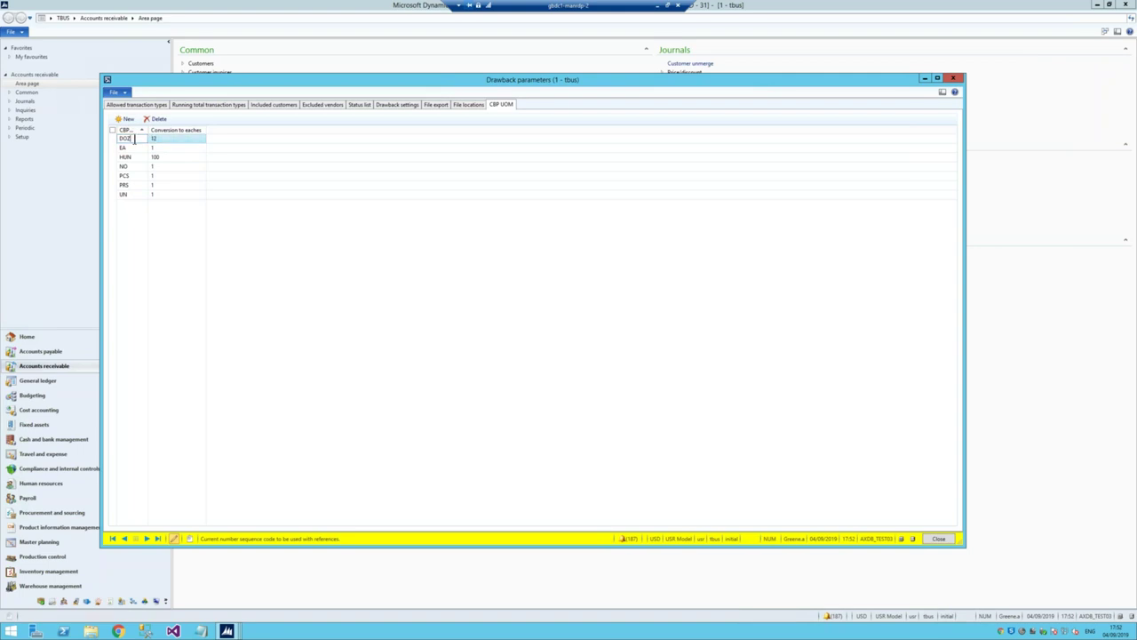
click(140, 157)
click(135, 176)
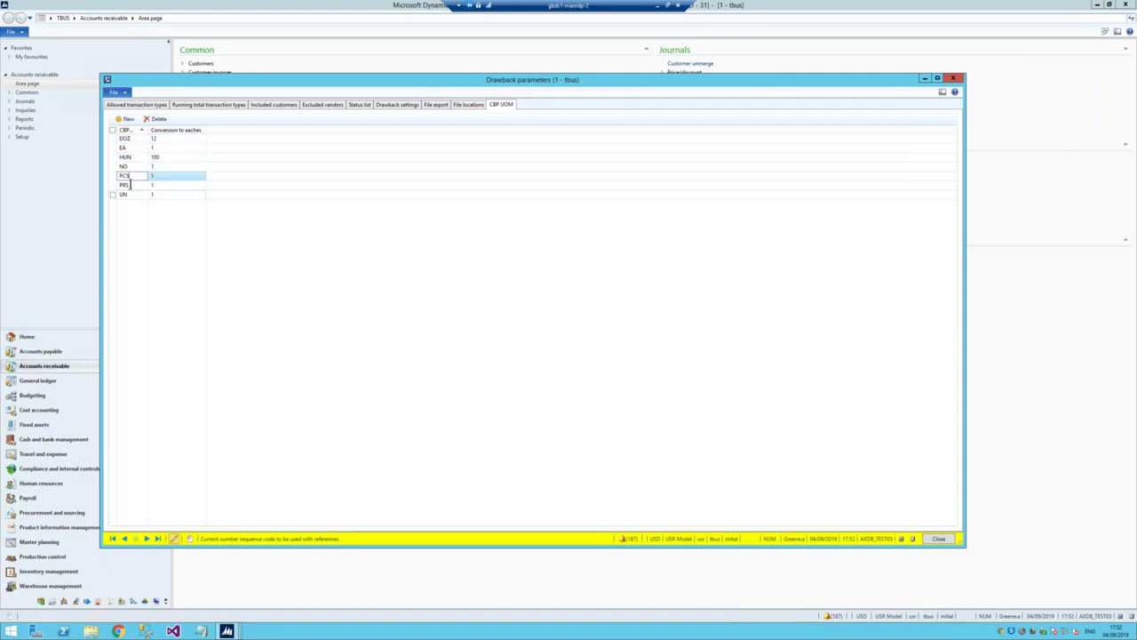
click(135, 157)
click(135, 139)
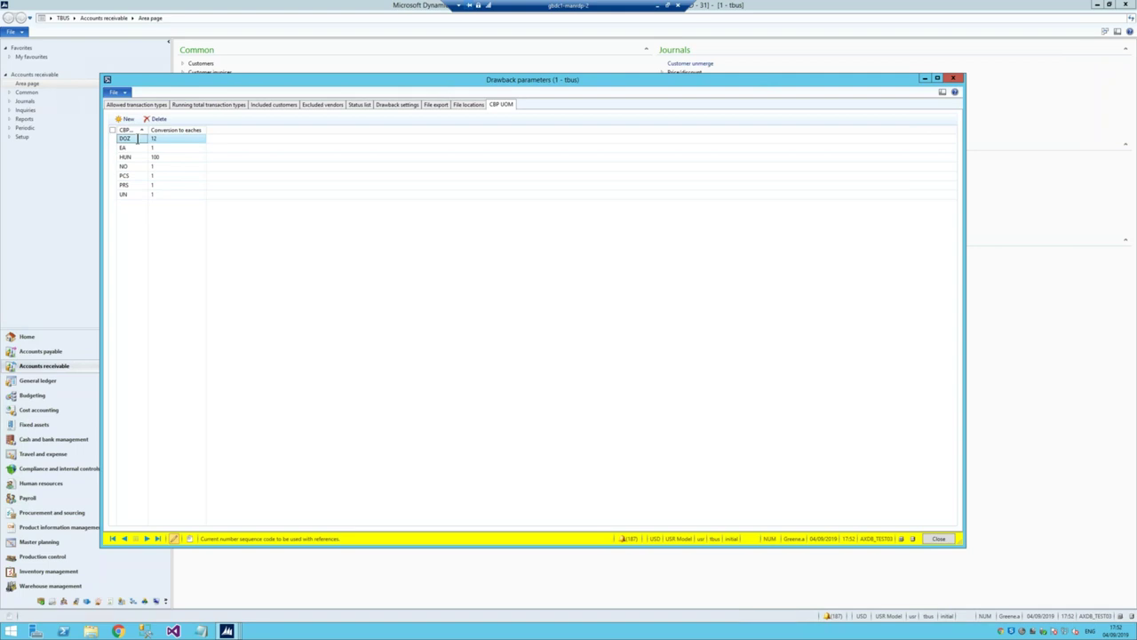
click(133, 175)
click(131, 147)
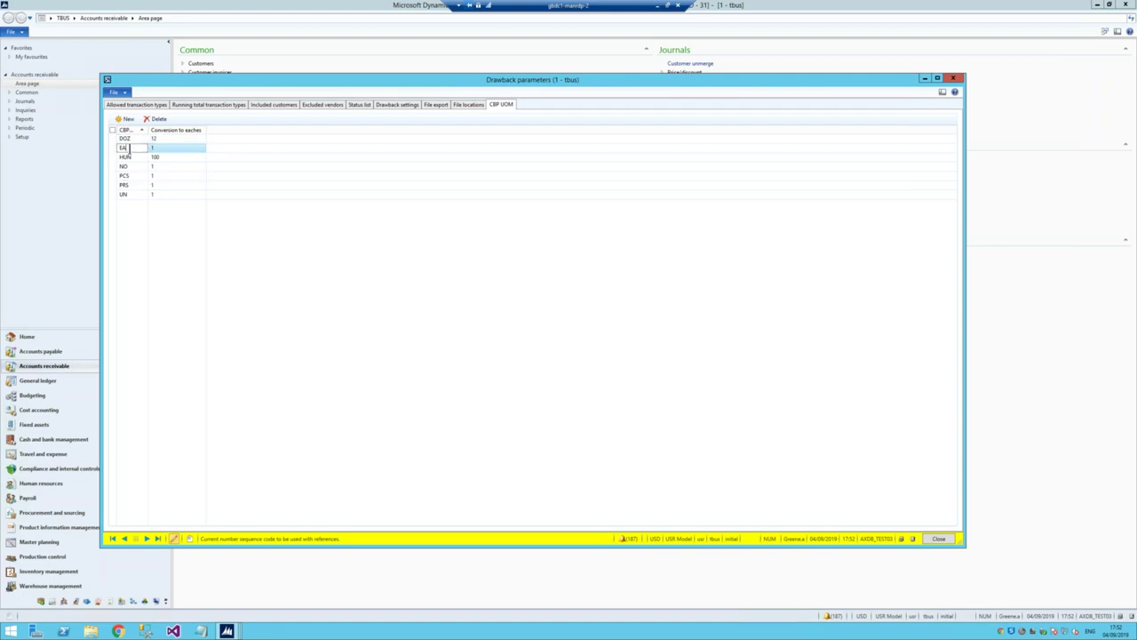
drag(148, 130, 170, 130)
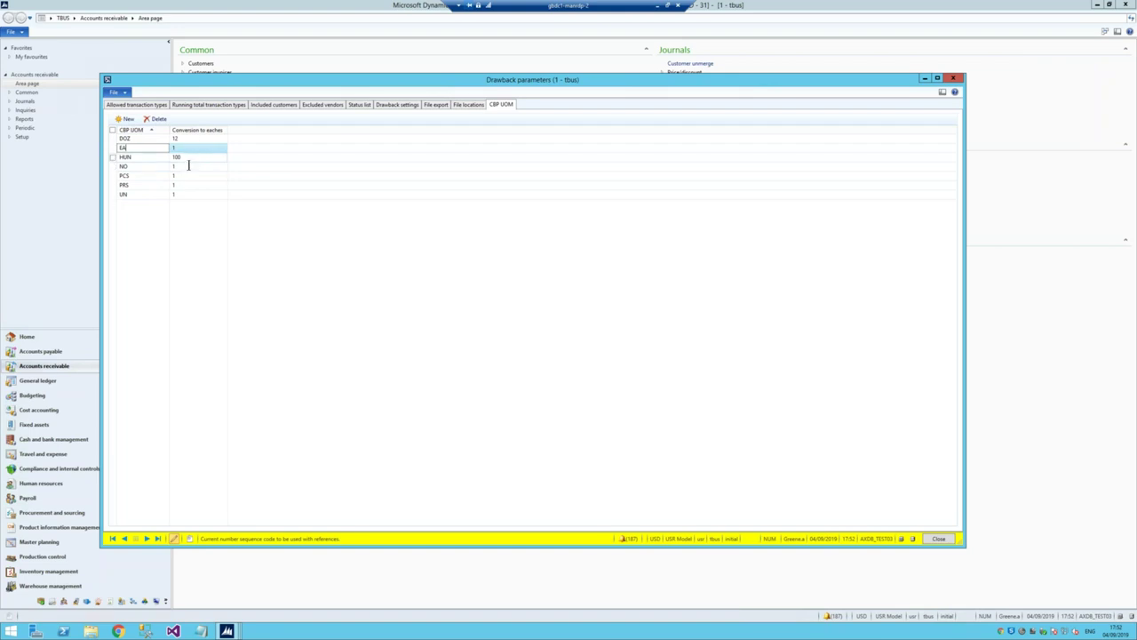
Open the file export setup in the drawback parameters and examine the field layouts of the batch control, block control and drawback entry summary records.
click(405, 107)
click(435, 106)
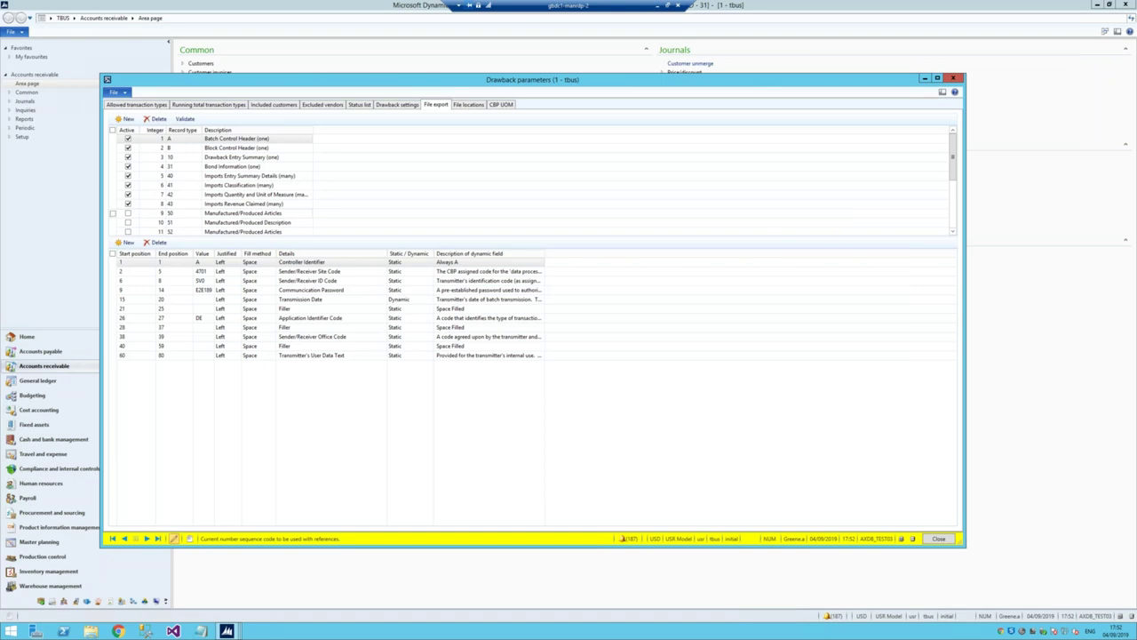
click(242, 147)
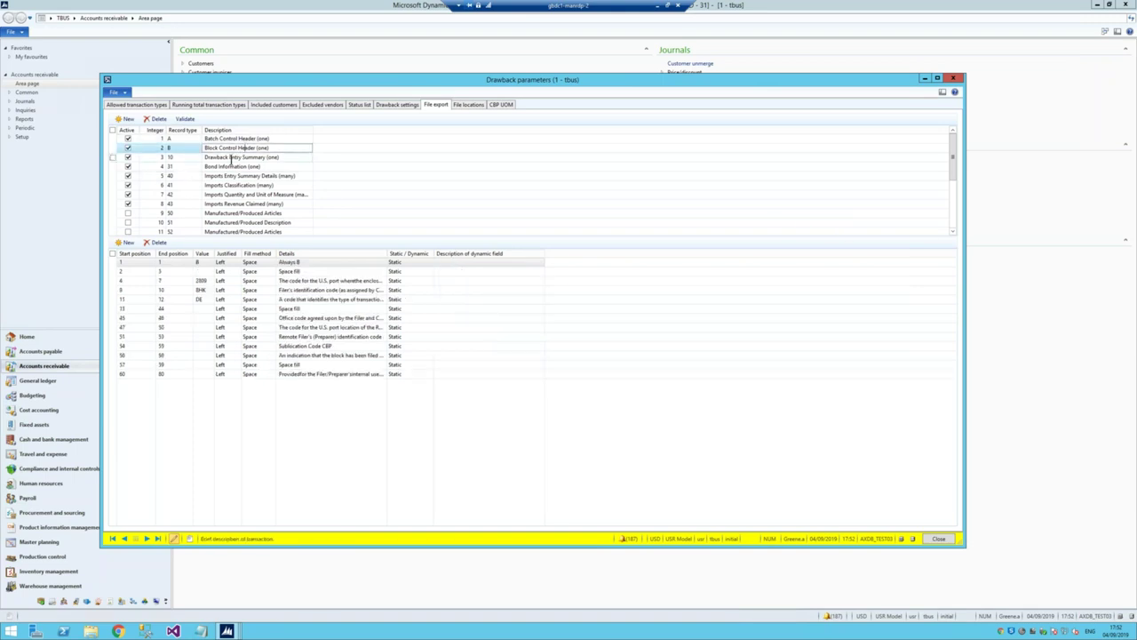
click(231, 157)
click(240, 138)
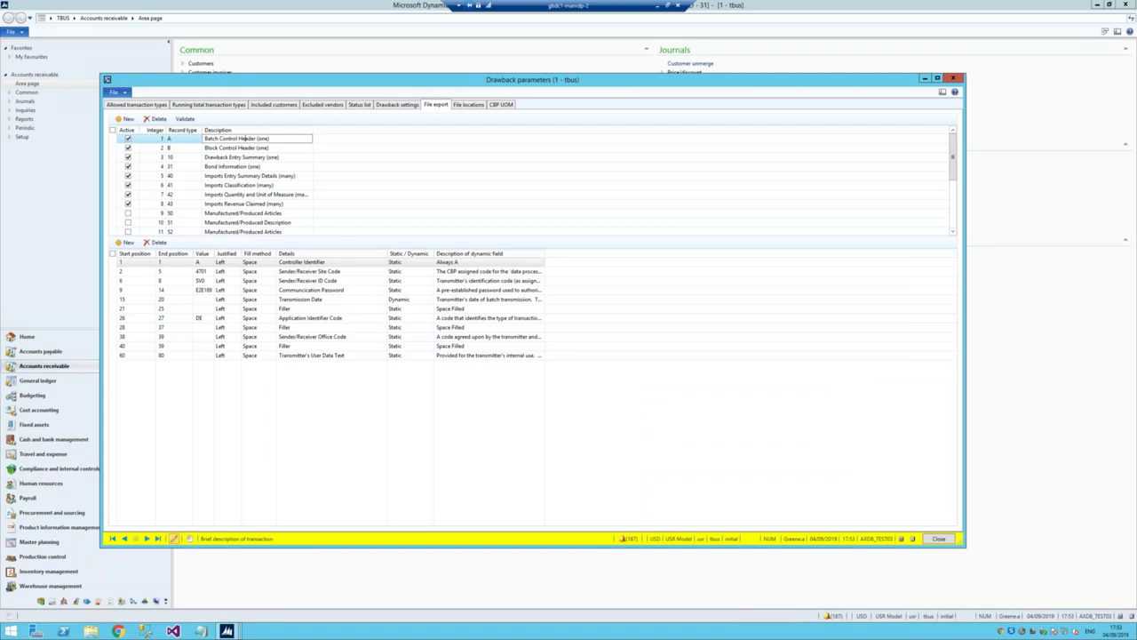
Go through the export file's record types from A to 40 and return to the Batch Control Header record.
click(192, 140)
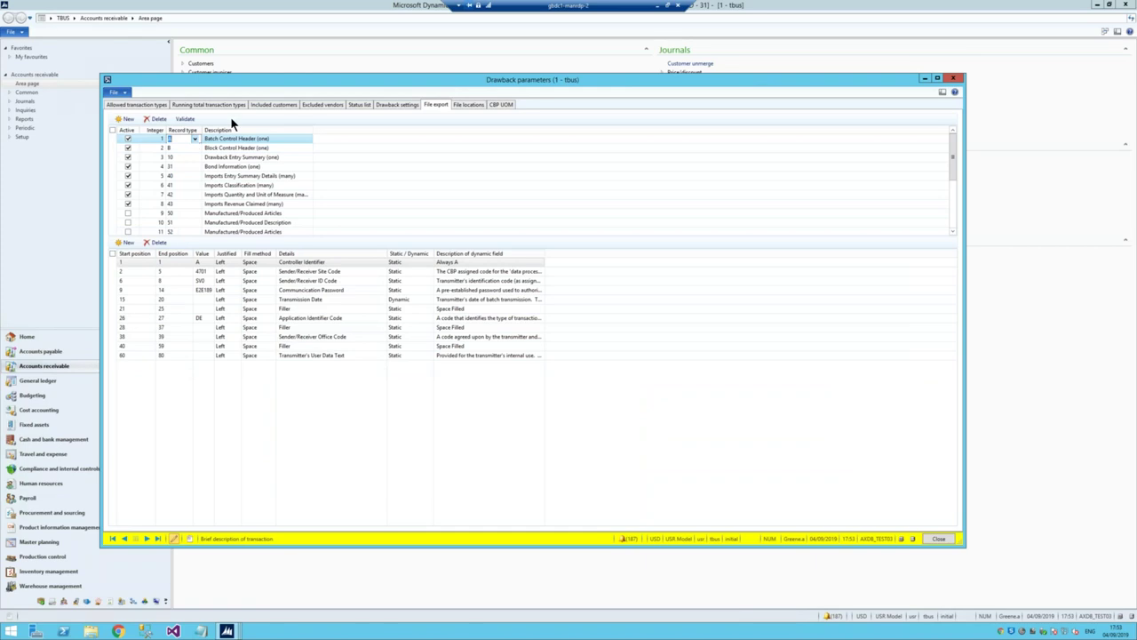
click(206, 147)
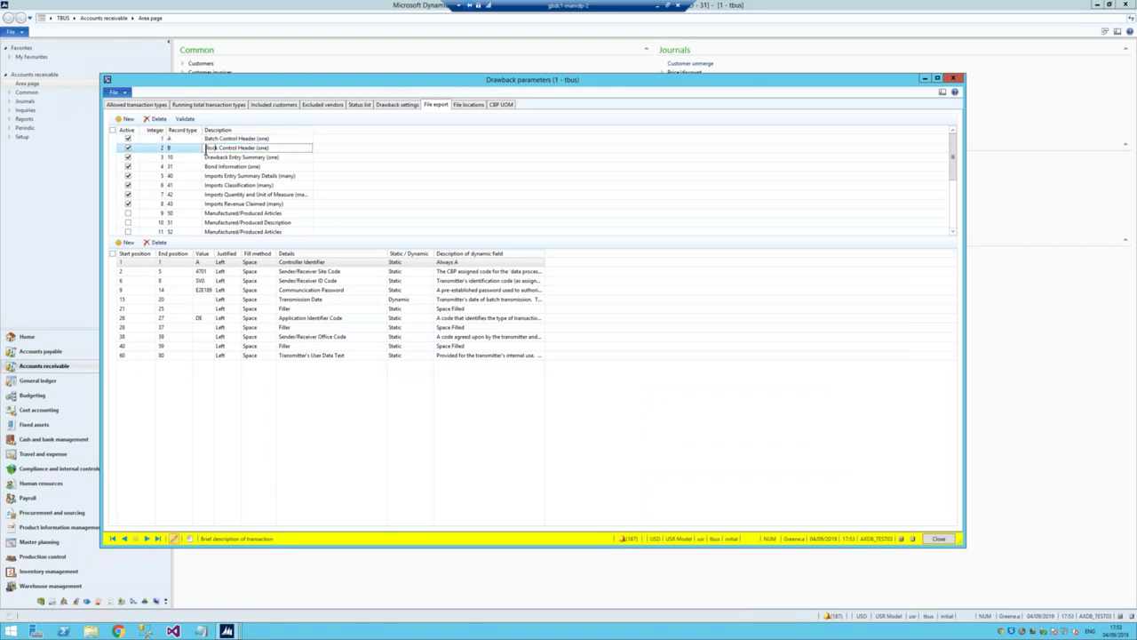
click(207, 147)
click(189, 139)
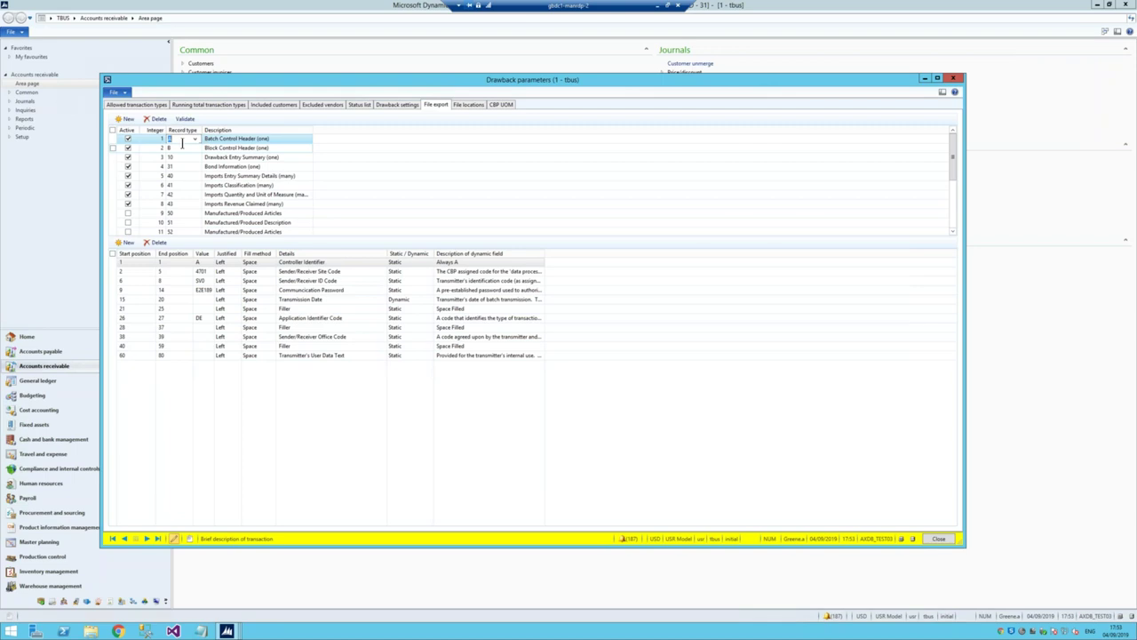
click(182, 147)
click(184, 157)
click(178, 166)
click(178, 176)
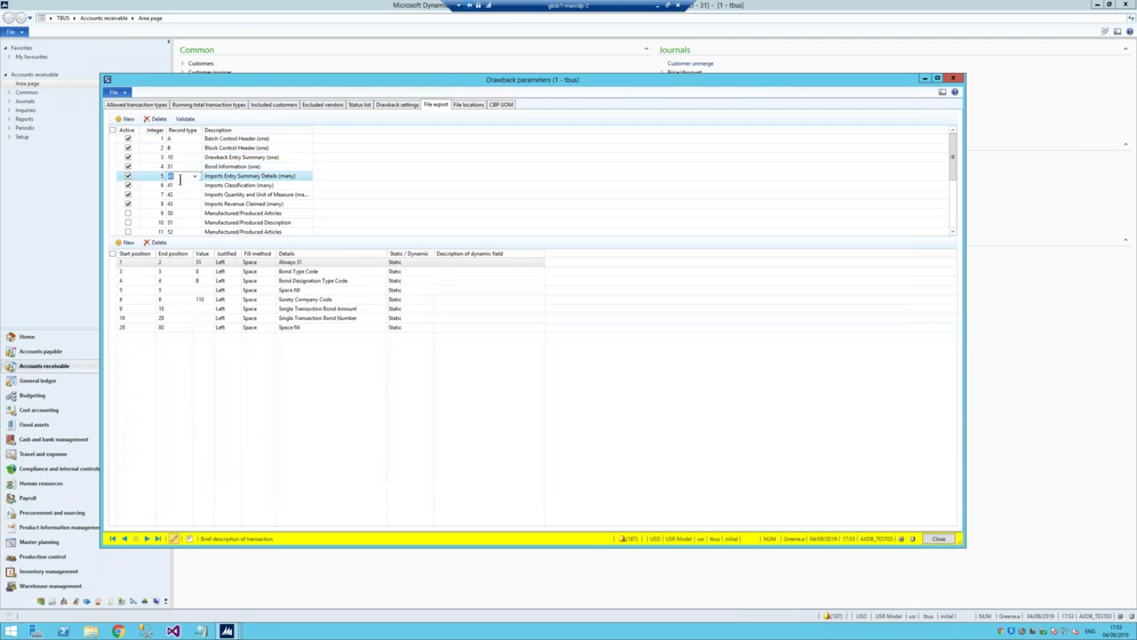
click(183, 166)
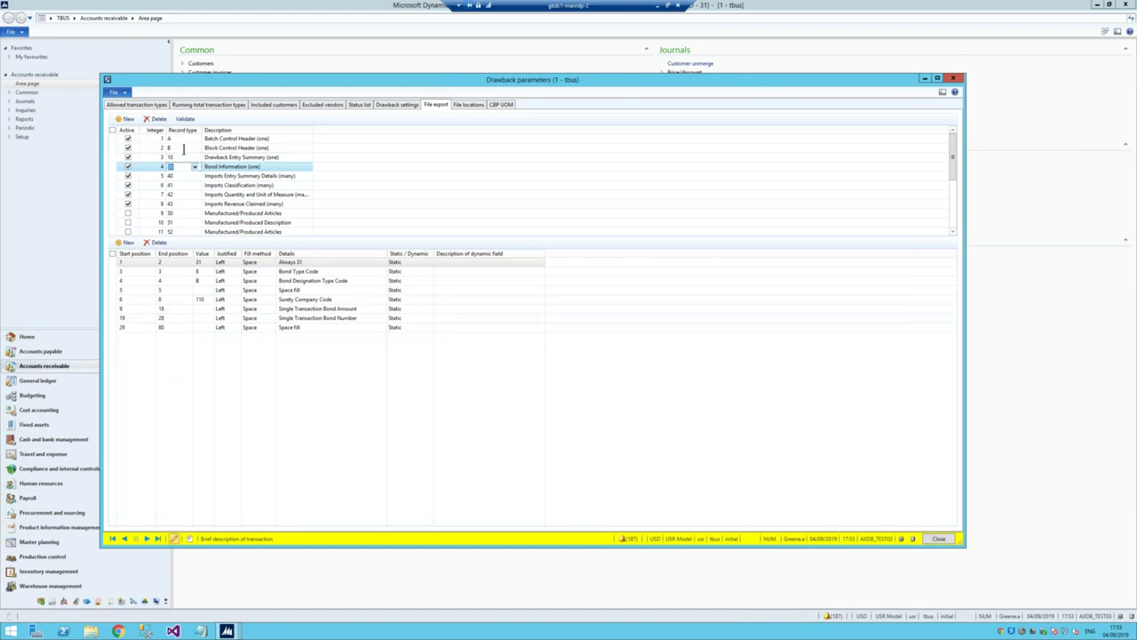
click(183, 138)
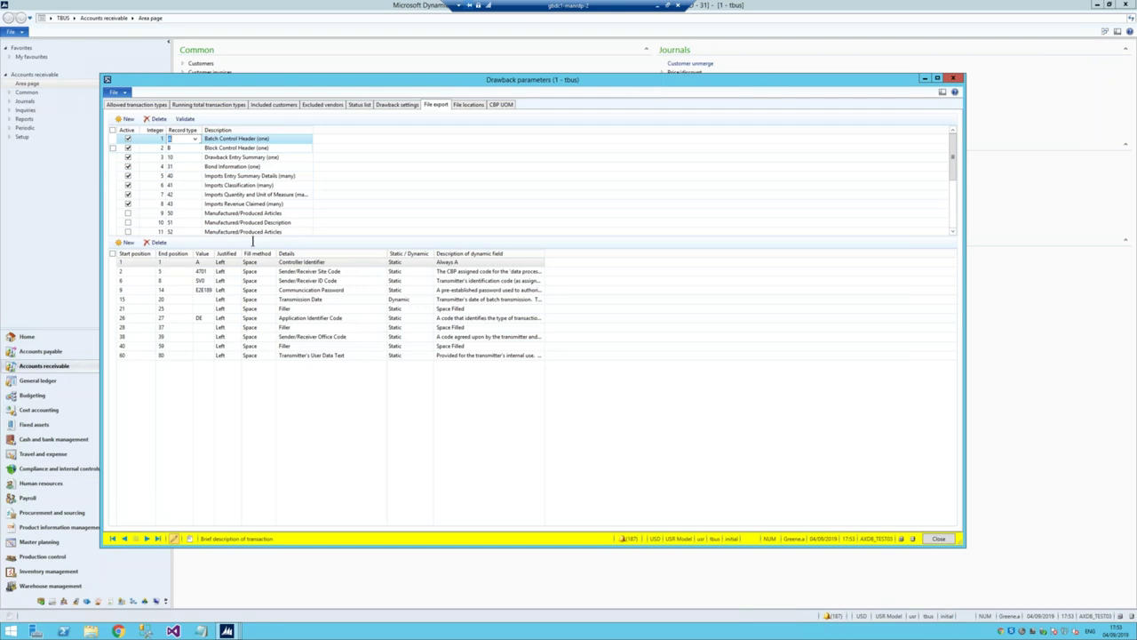
click(222, 140)
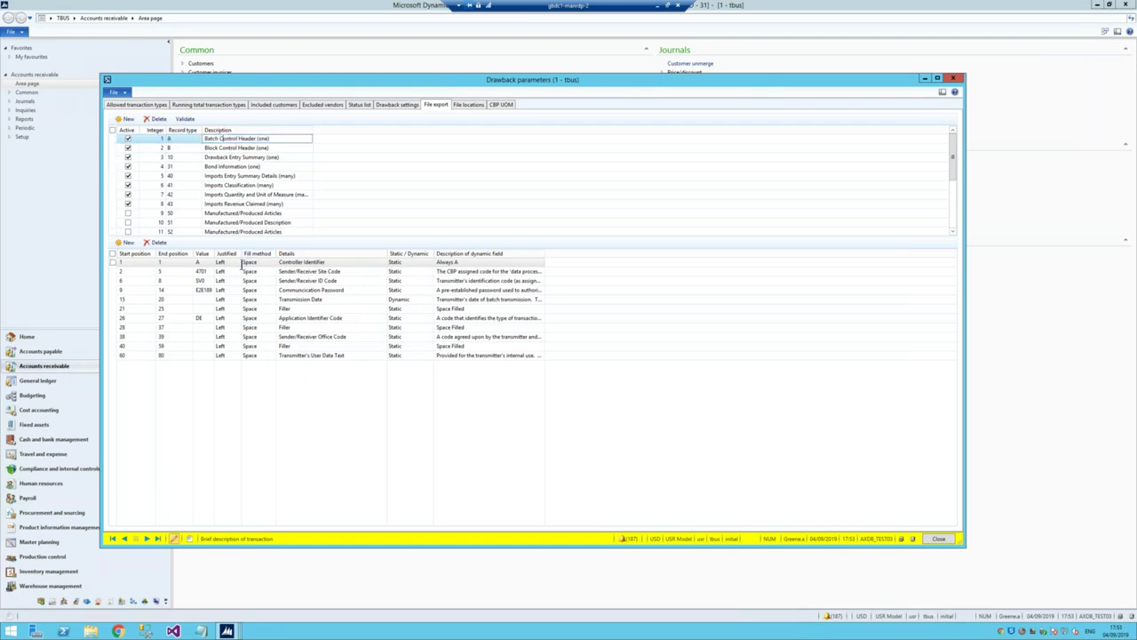
Check the start and end positions, value and static/dynamic setting of the Batch Control Header's Controller Identifier line.
click(197, 262)
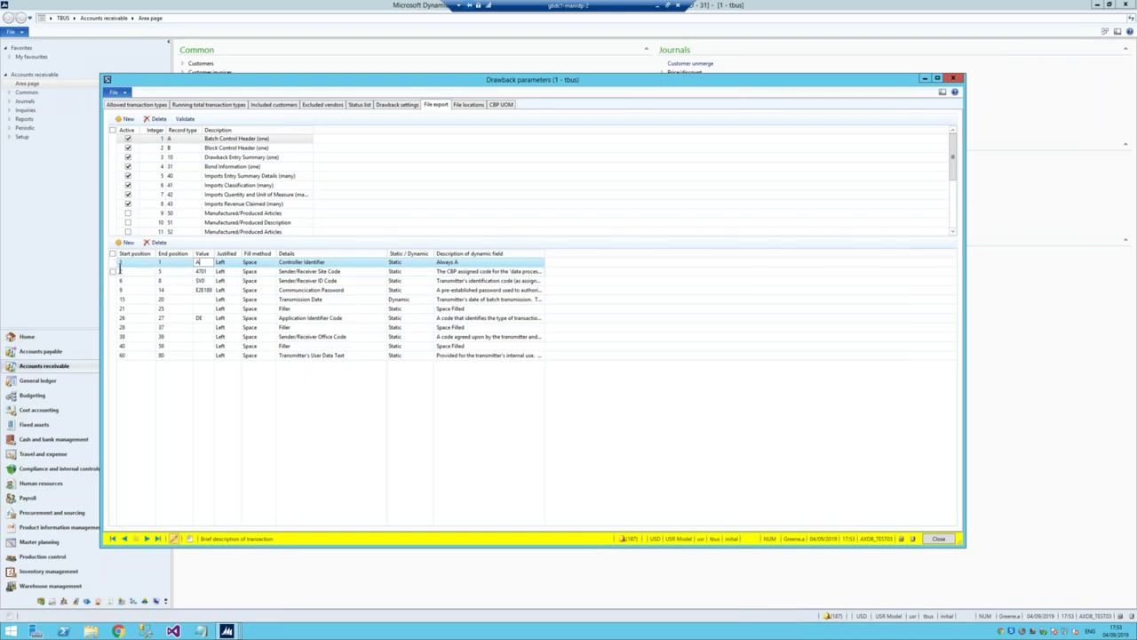
click(125, 262)
click(184, 138)
click(130, 263)
click(188, 263)
click(202, 263)
click(405, 263)
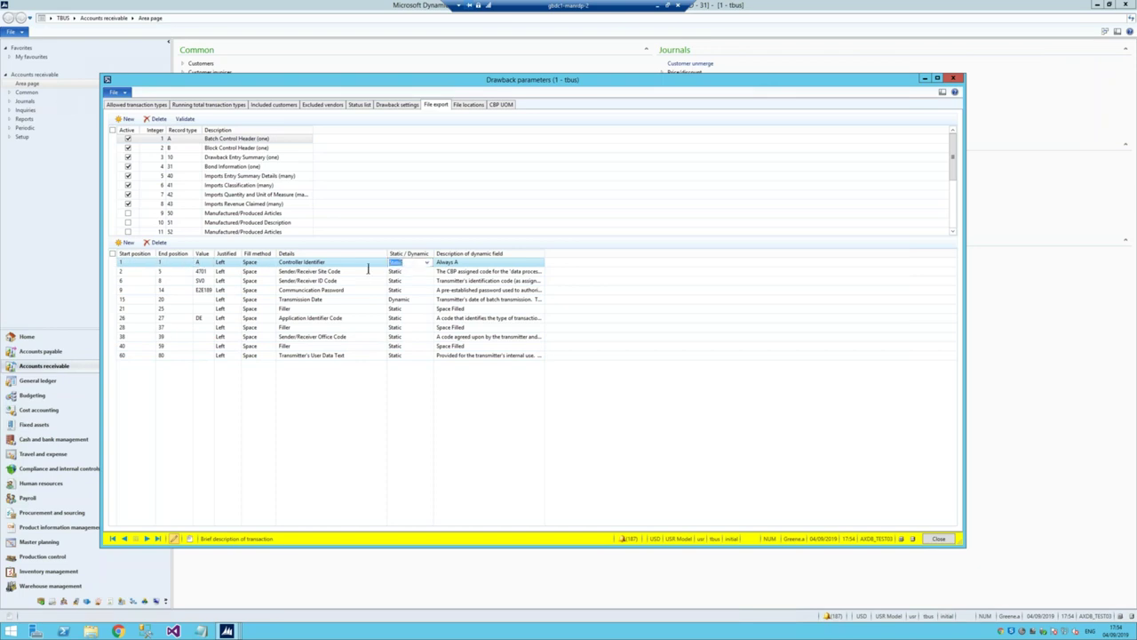
Inspect the Value fields of the Batch Control Header lines from Sender/Receiver Site Code to Transmission Date.
click(204, 271)
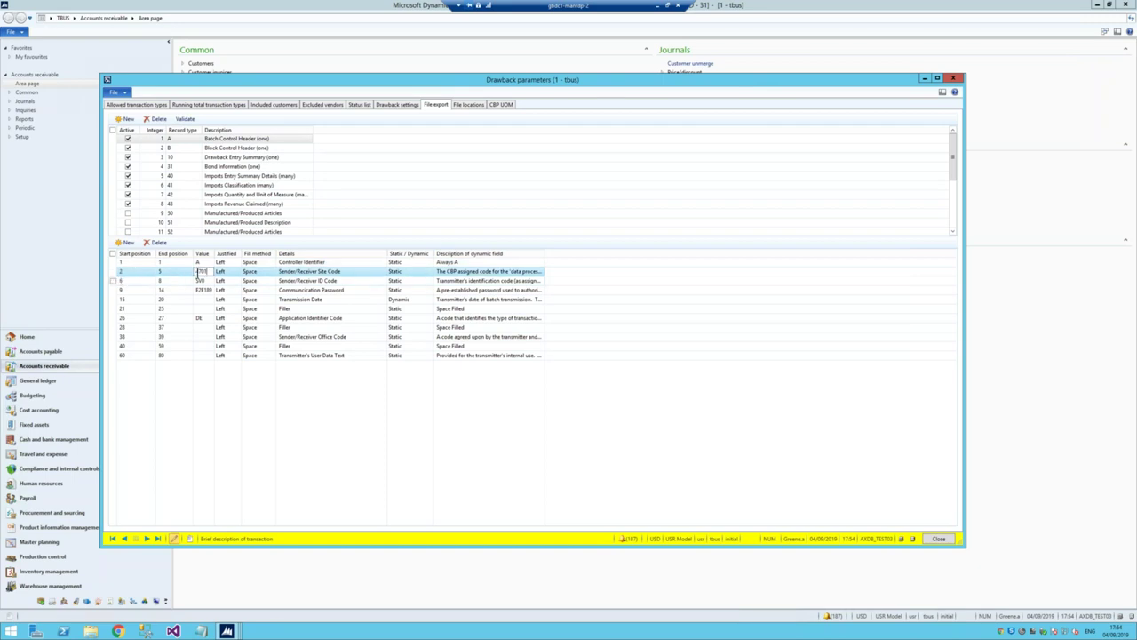
drag(208, 271, 192, 275)
click(205, 280)
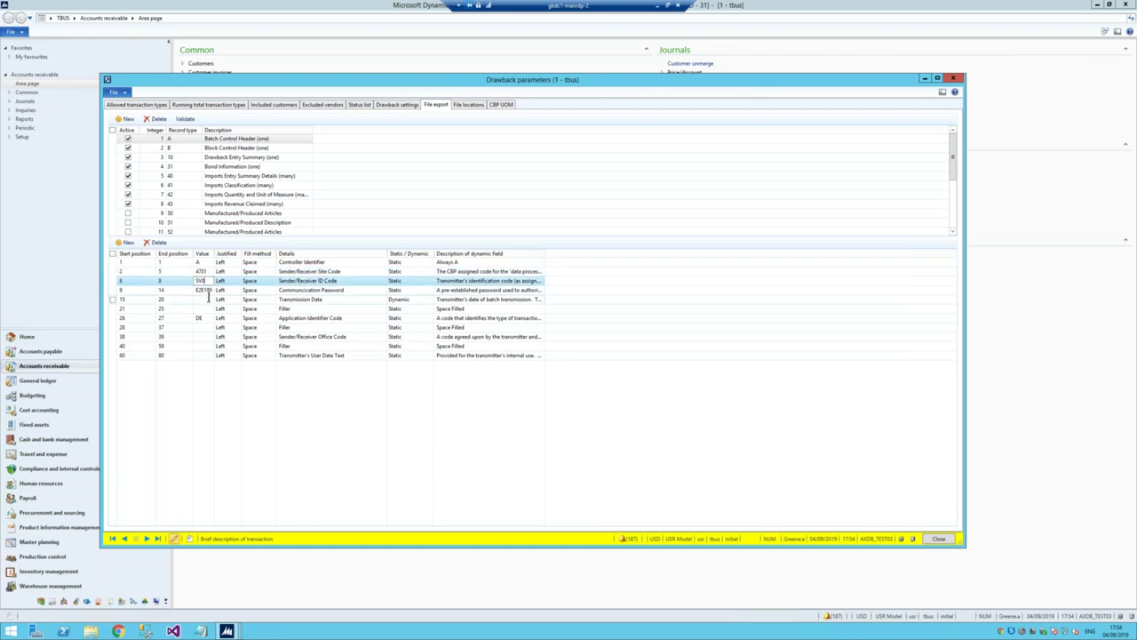
click(208, 293)
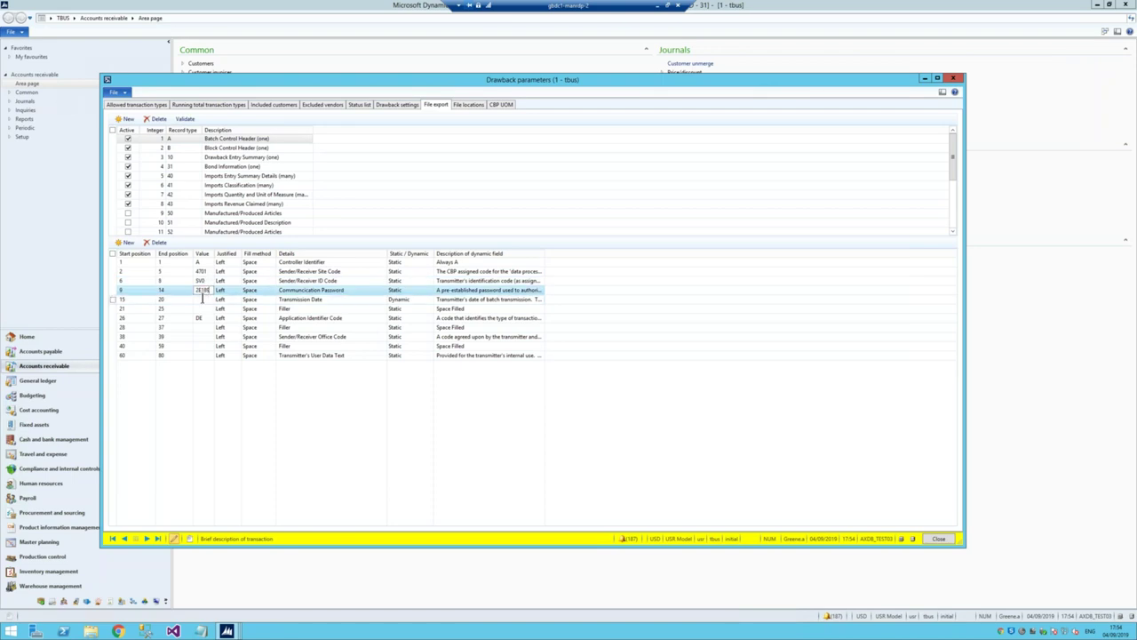
click(200, 300)
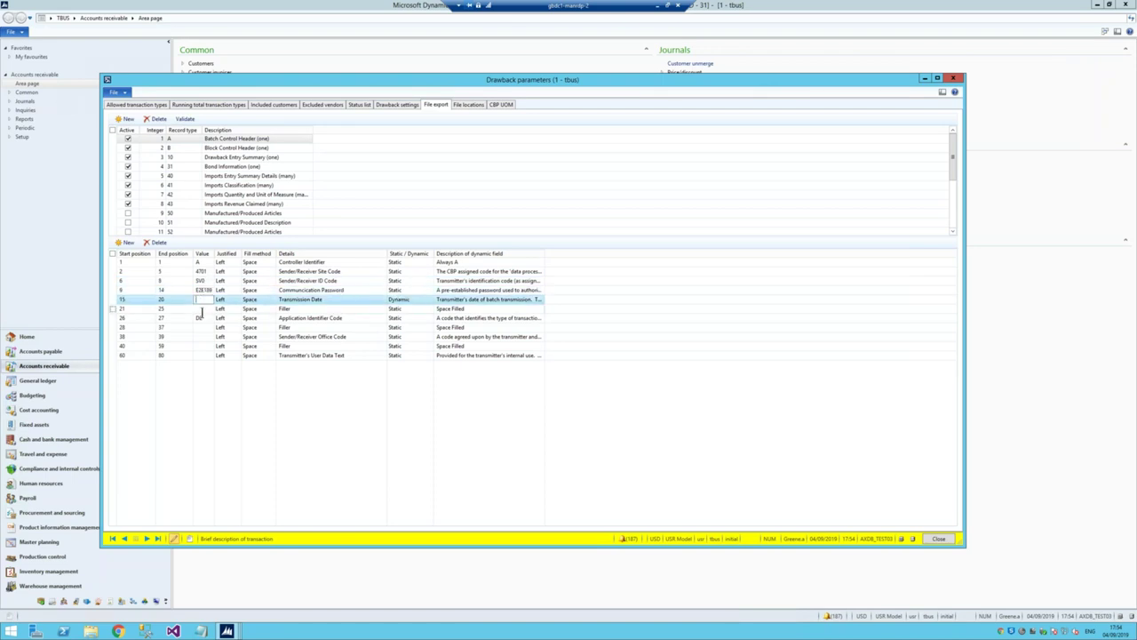
Compare the static sender code lines with the dynamic Transmission Date line in the Batch Control Header.
click(397, 263)
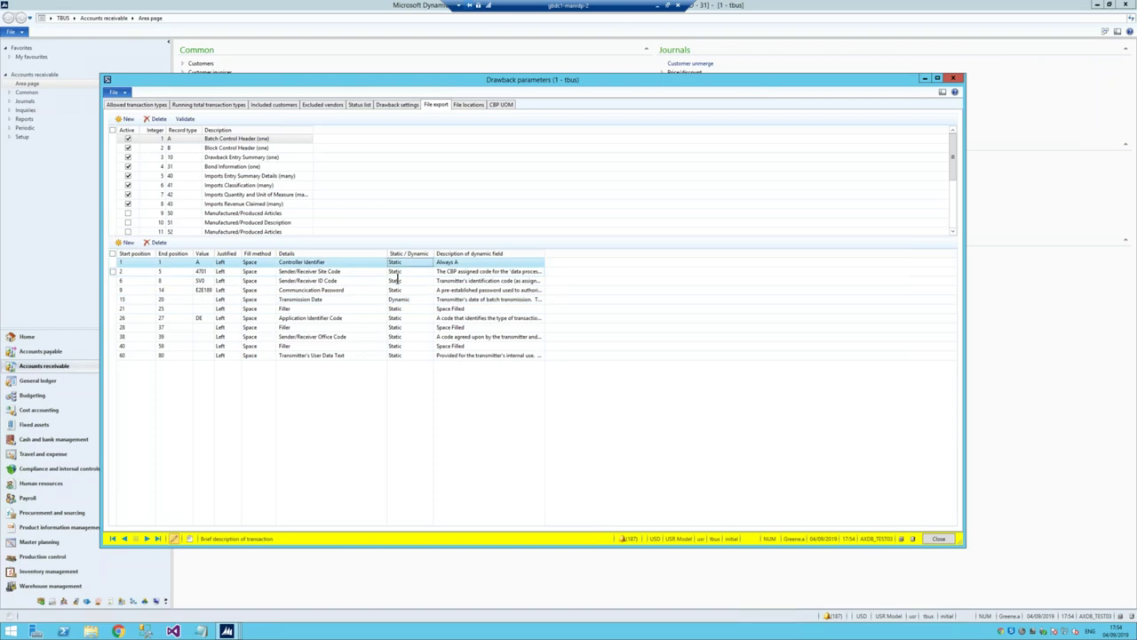
click(397, 281)
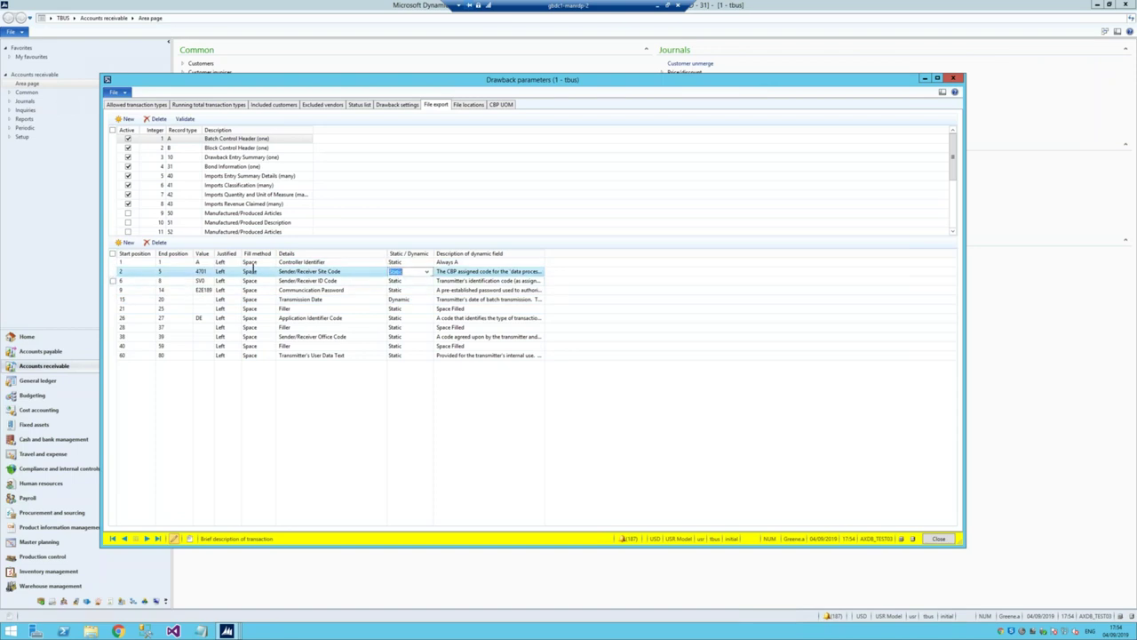
click(204, 271)
click(200, 281)
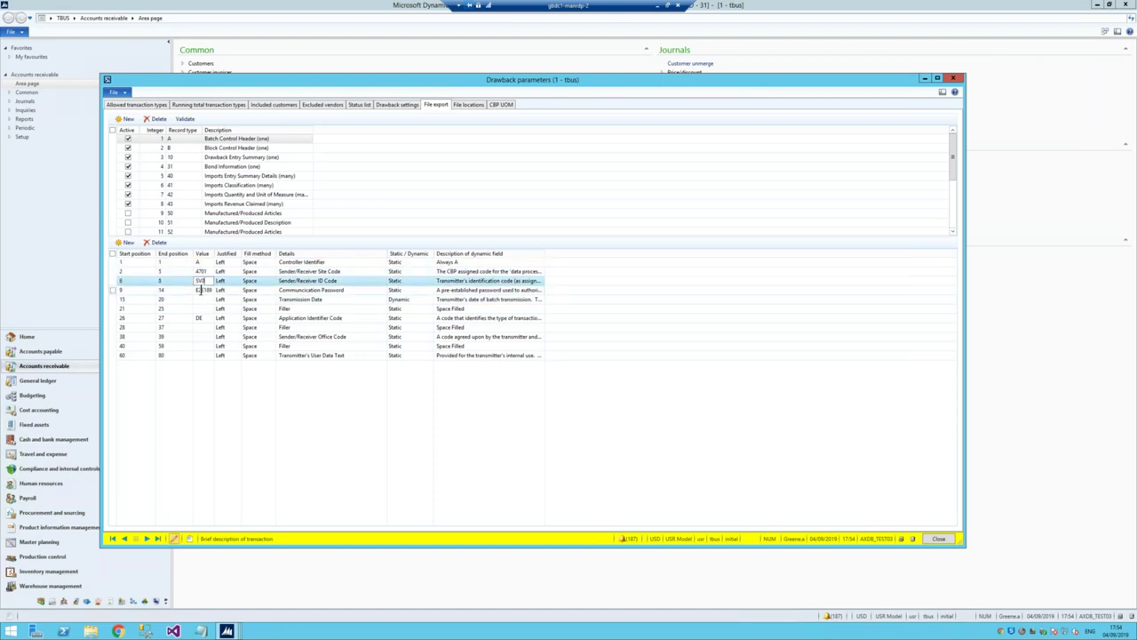
click(398, 299)
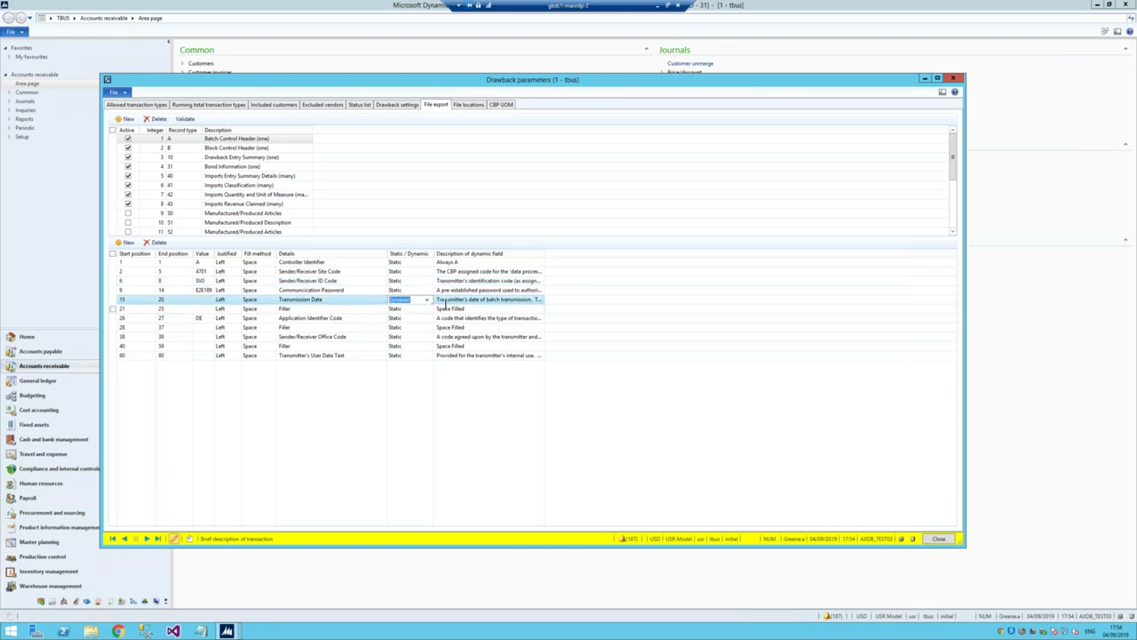
click(167, 300)
click(415, 299)
Check the descriptions of the space-filled Filler lines in the Batch Control Header.
click(450, 309)
click(448, 329)
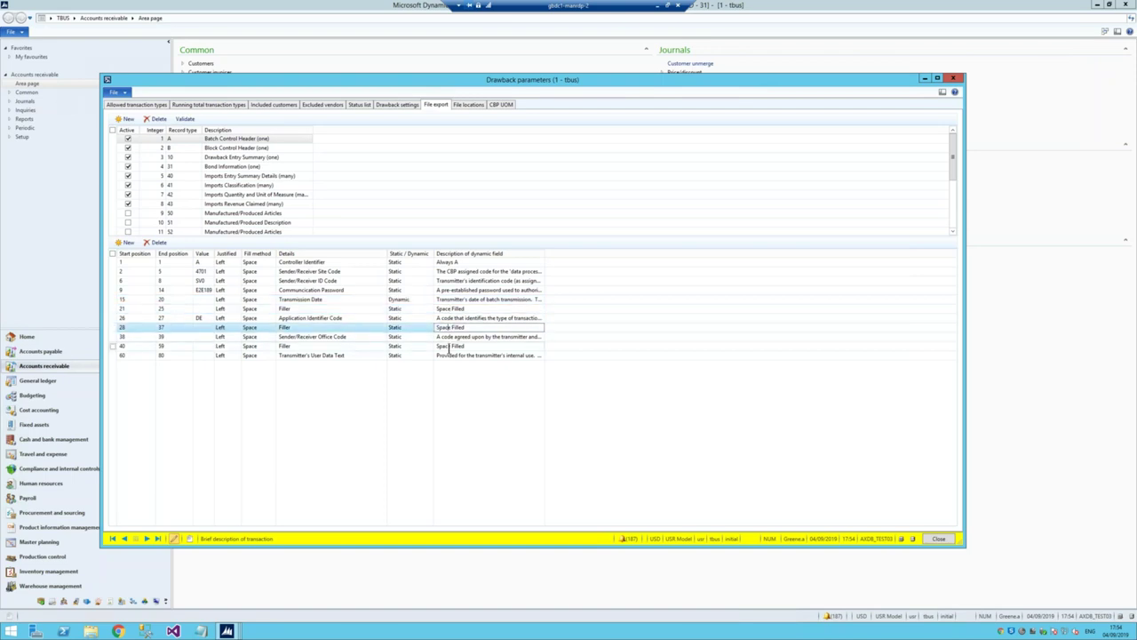
click(450, 346)
click(454, 309)
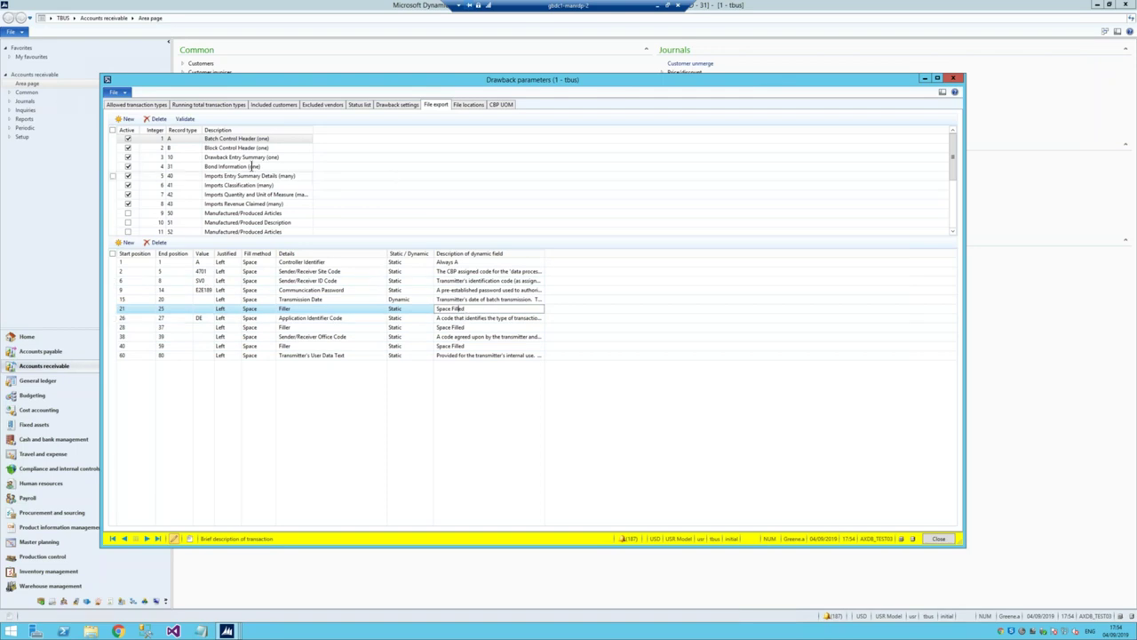
Examine the field layouts of the active export records from Block Control Header (B) through Imports Revenue Claimed (43).
click(238, 148)
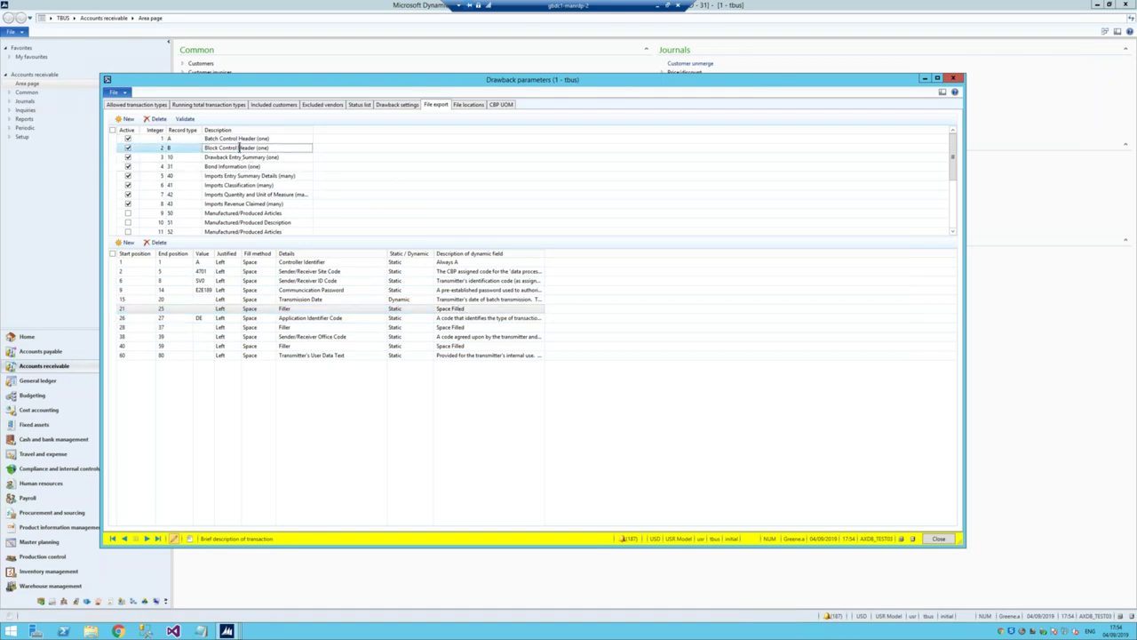
click(227, 157)
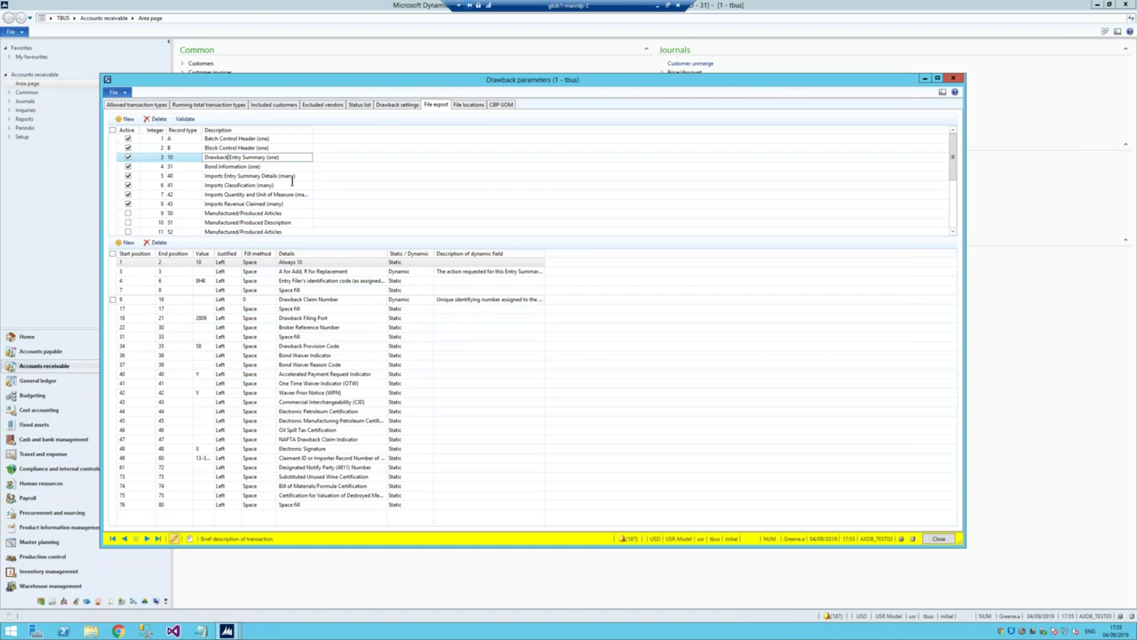
click(233, 166)
click(224, 176)
click(225, 156)
click(222, 185)
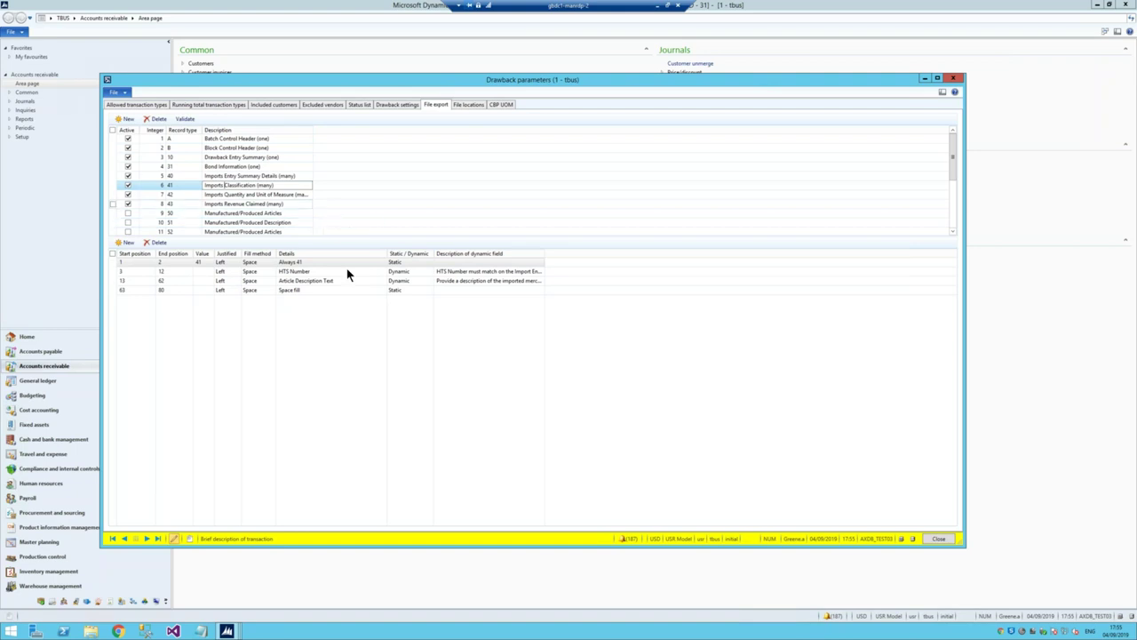
click(238, 193)
click(238, 204)
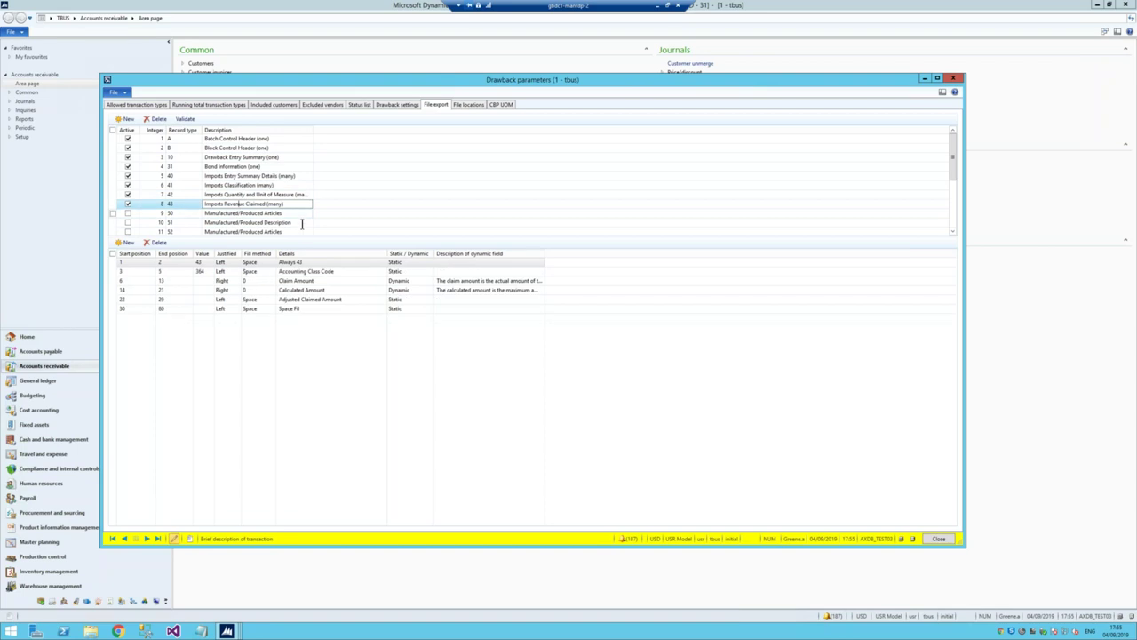
Check the inactive manufactured/produced records 50 and 51 for field definitions, then return to the imports records.
scroll(289, 207, down, 1)
click(242, 185)
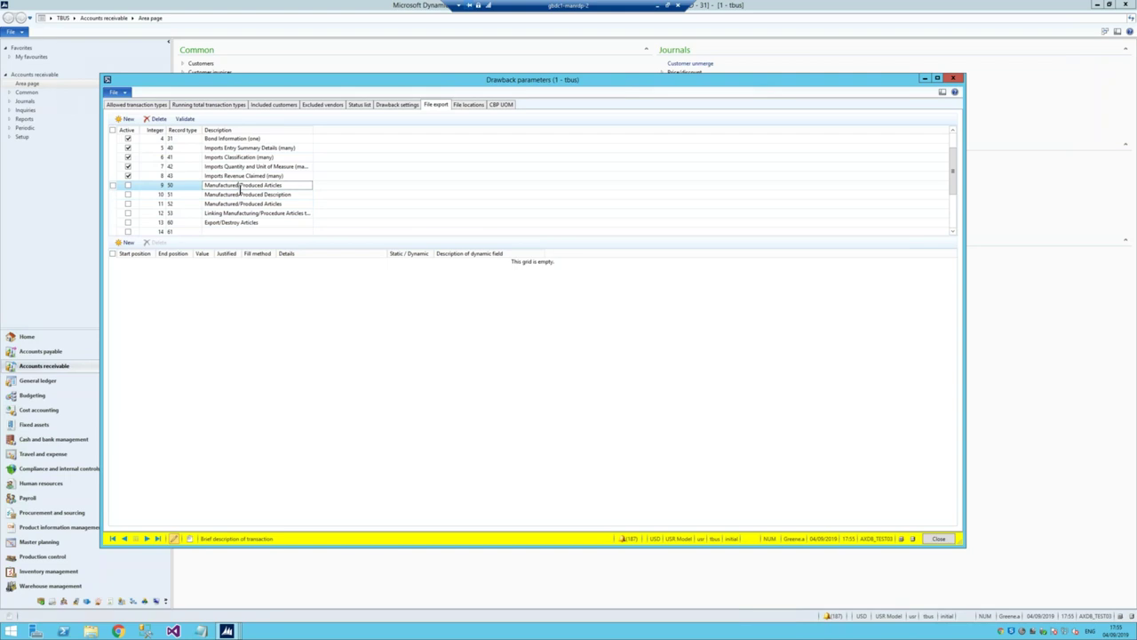
click(234, 193)
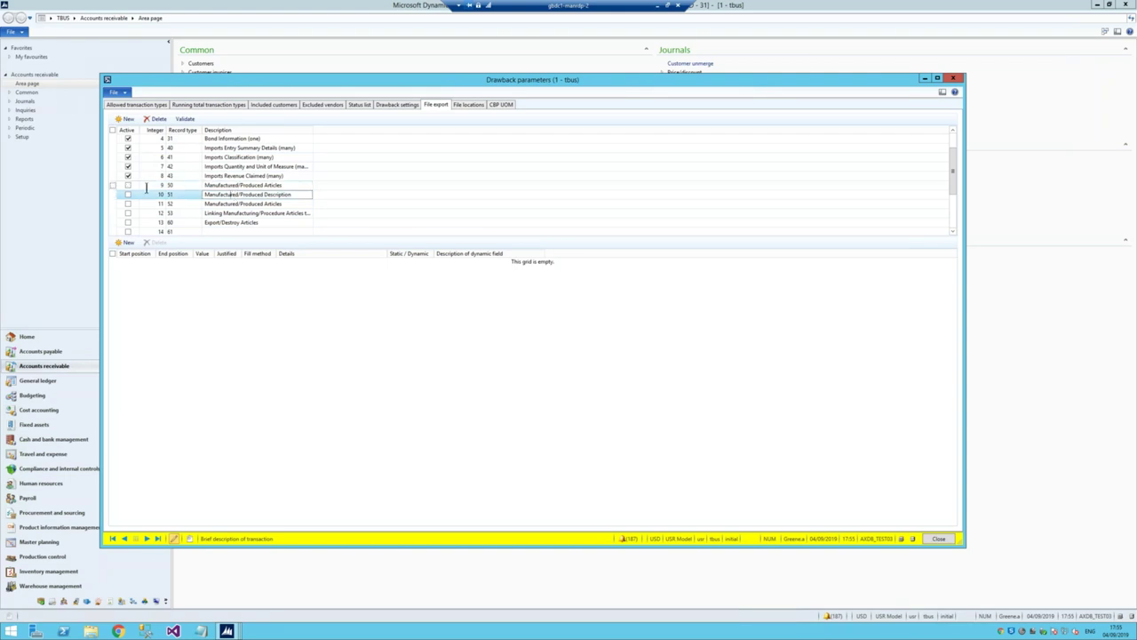
click(247, 149)
Examine the field layouts of the Export/Destroy records 70, 71 and 72.
scroll(246, 165, down, 1)
scroll(253, 169, down, 3)
click(227, 157)
click(223, 167)
click(224, 175)
click(236, 157)
click(232, 166)
click(235, 176)
Examine the field layouts of revenue total records 89 and 90 and the closing control records Y and Z.
click(240, 195)
click(229, 204)
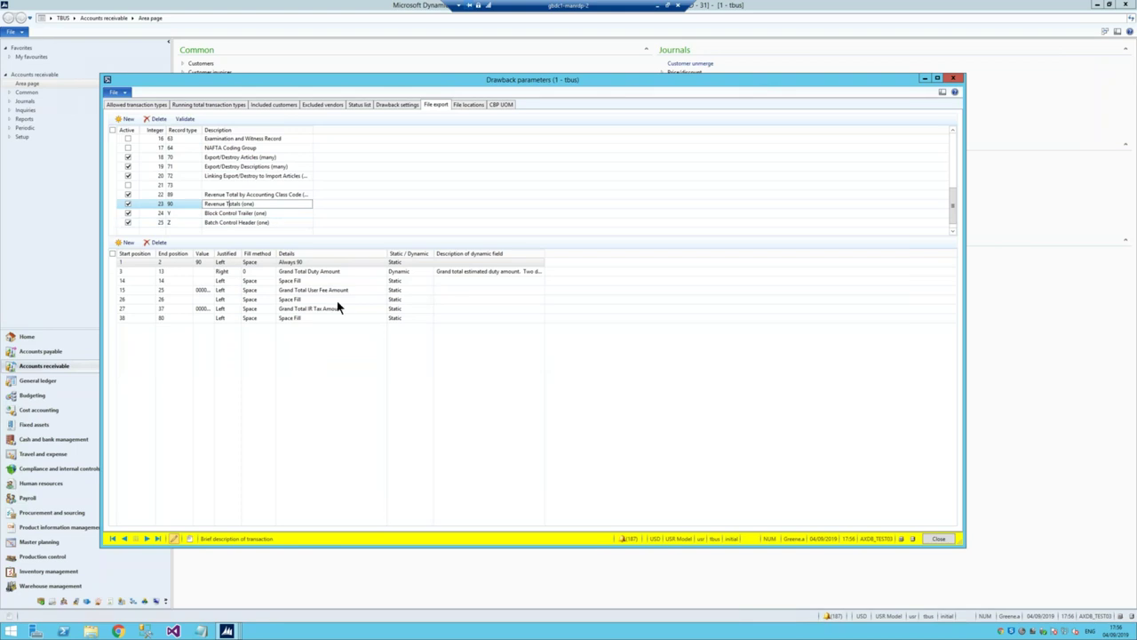
click(241, 213)
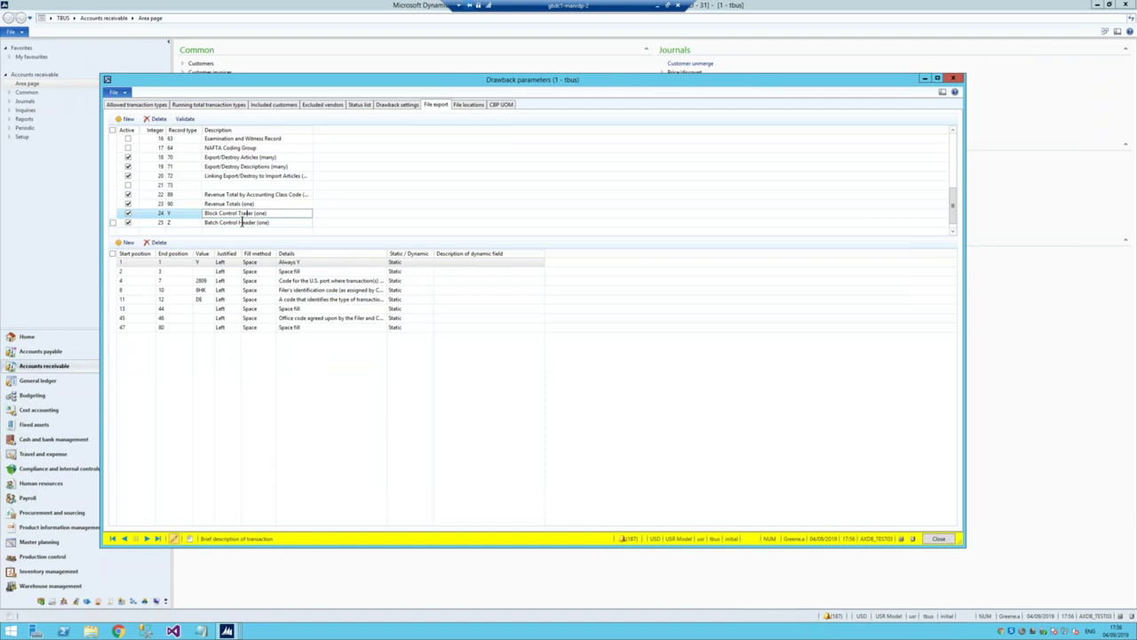
click(241, 222)
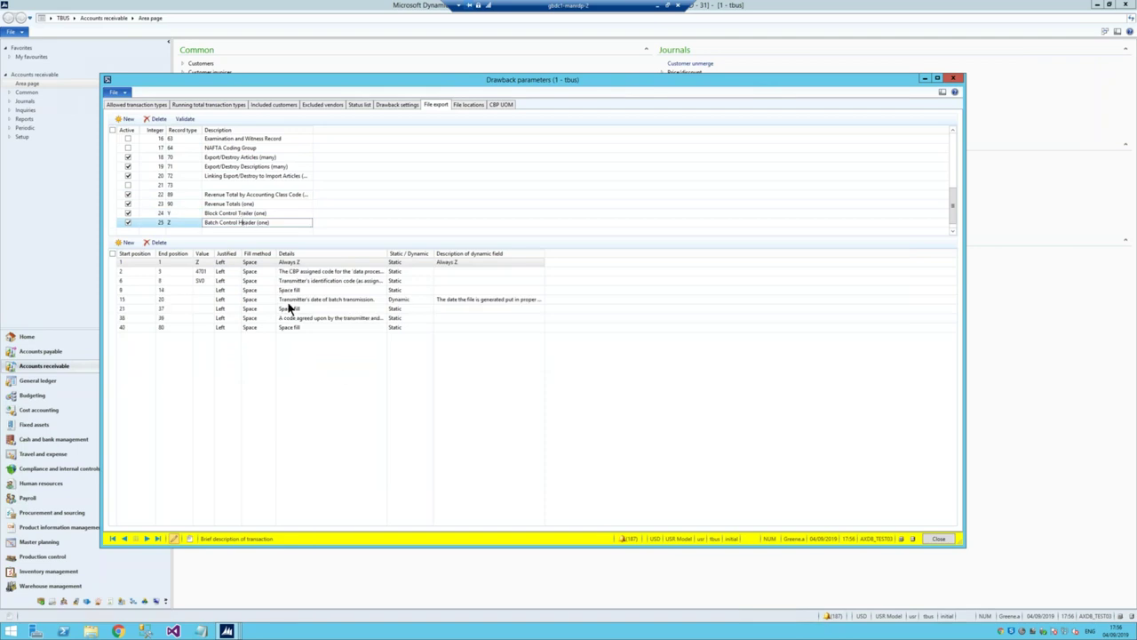
Revisit the Bond Information record and the imports records for entry summary details, classification, quantity and revenue claimed.
click(281, 167)
scroll(277, 175, up, 5)
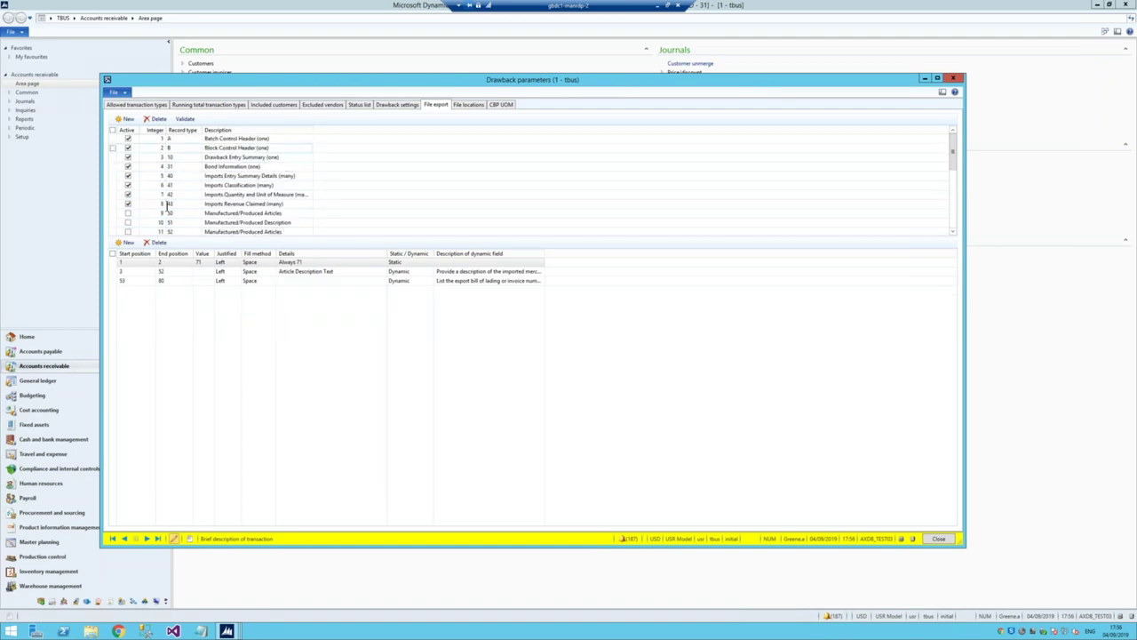
click(265, 204)
click(240, 166)
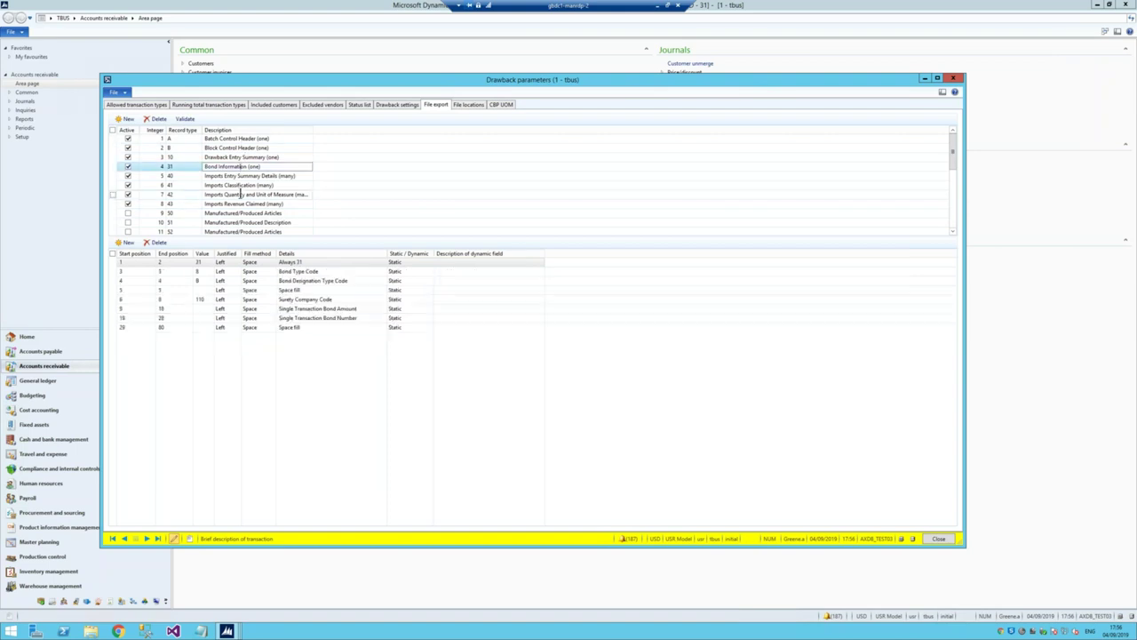
click(239, 193)
click(238, 176)
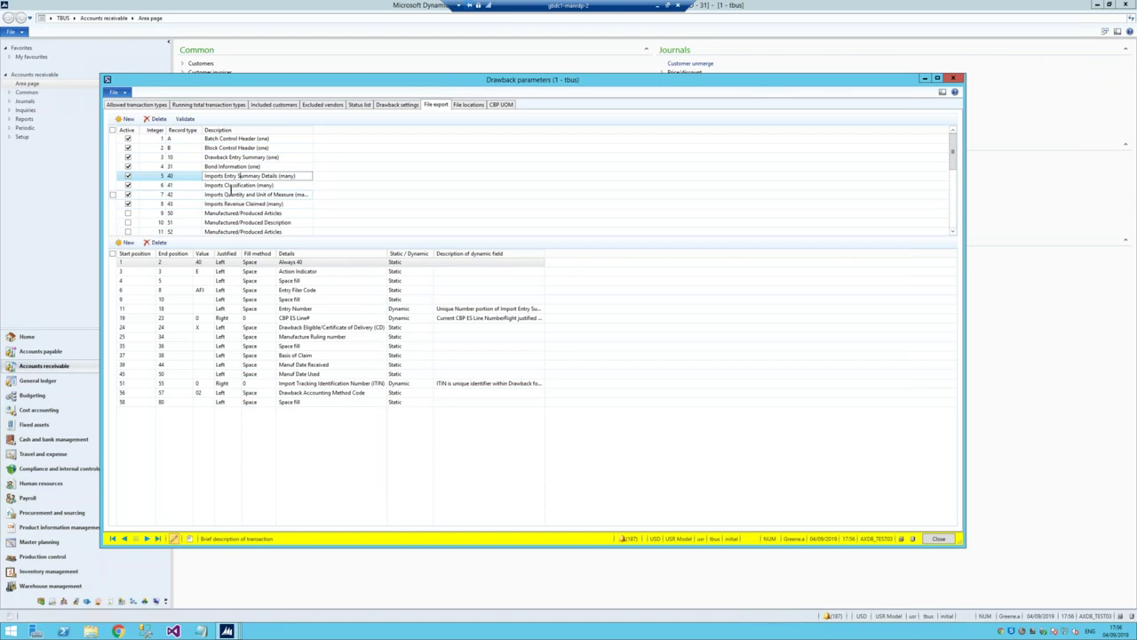
click(230, 185)
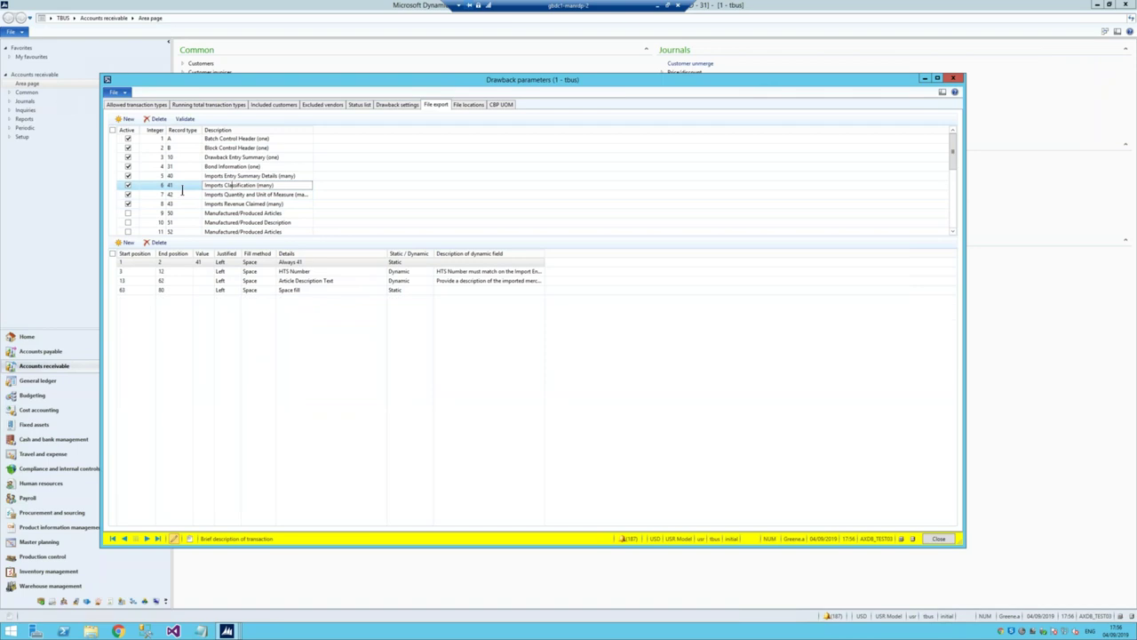
Examine the start and end positions of the space fill field in the Imports Classification record 41.
click(293, 290)
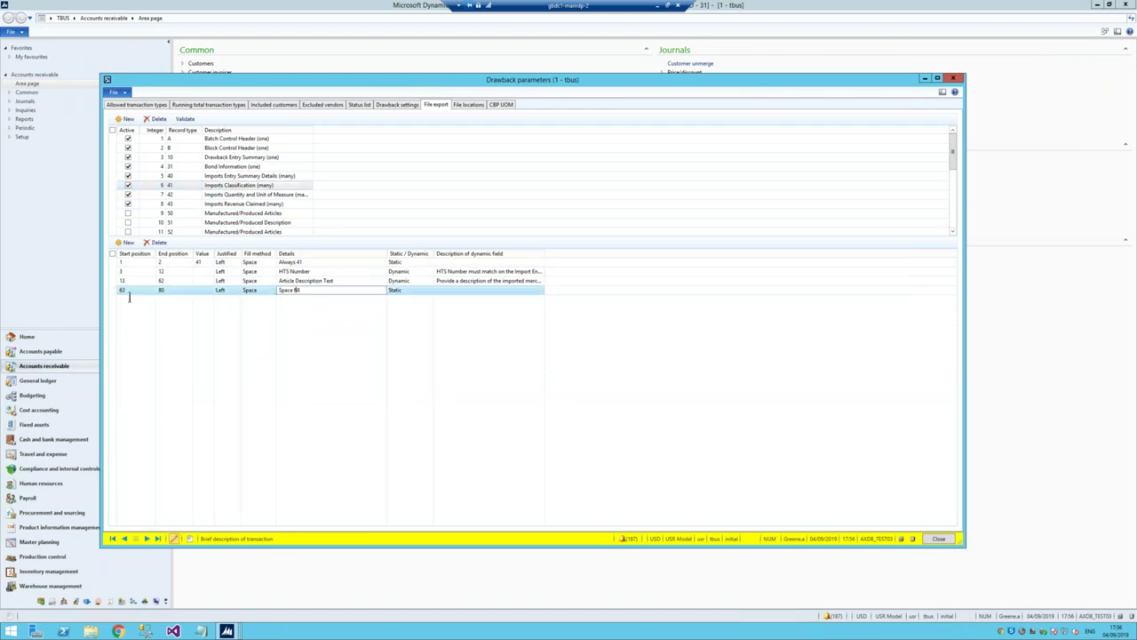
click(176, 293)
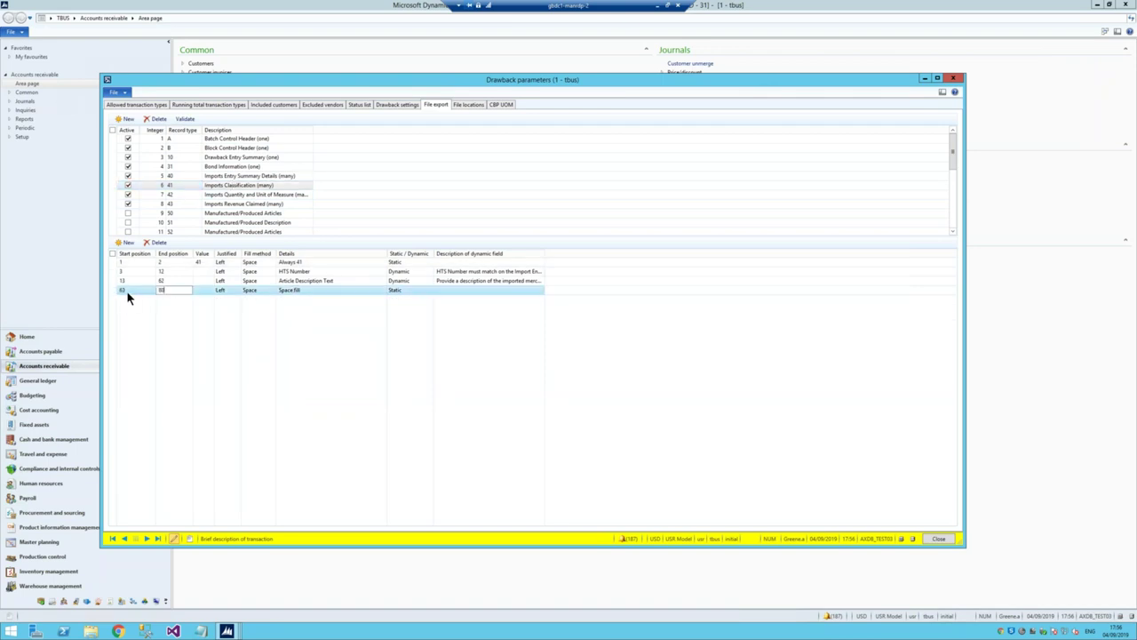
click(127, 290)
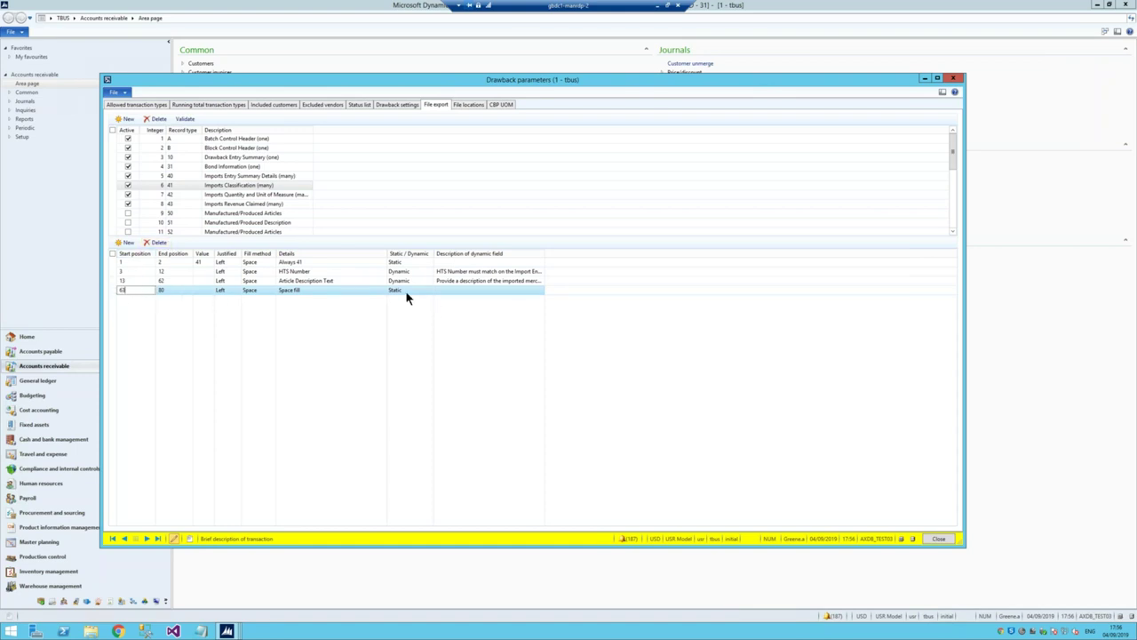
Compare the field layouts of imports records 40 and 42, then return to Imports Classification record 41.
click(217, 191)
key(Up)
key(Up)
key(Up)
key(Up)
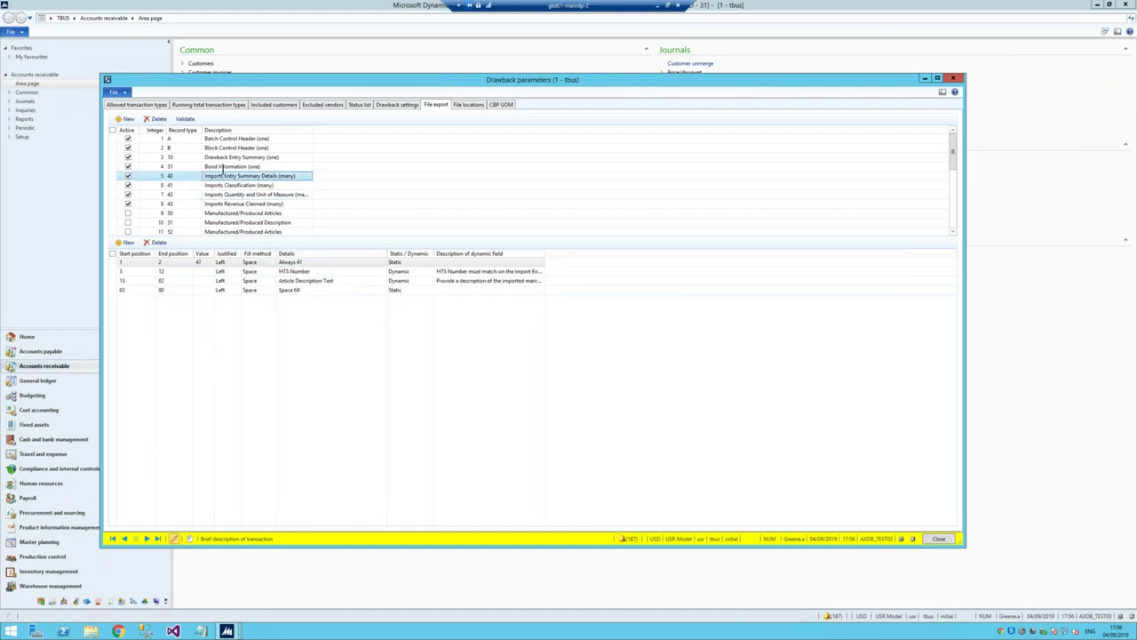
click(221, 175)
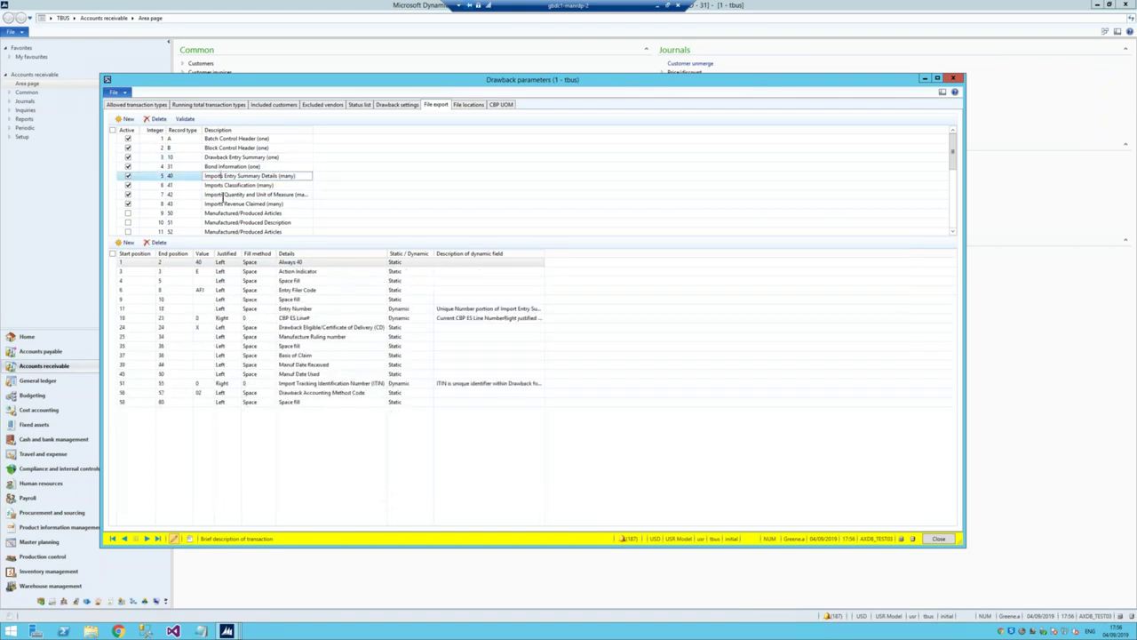
click(223, 195)
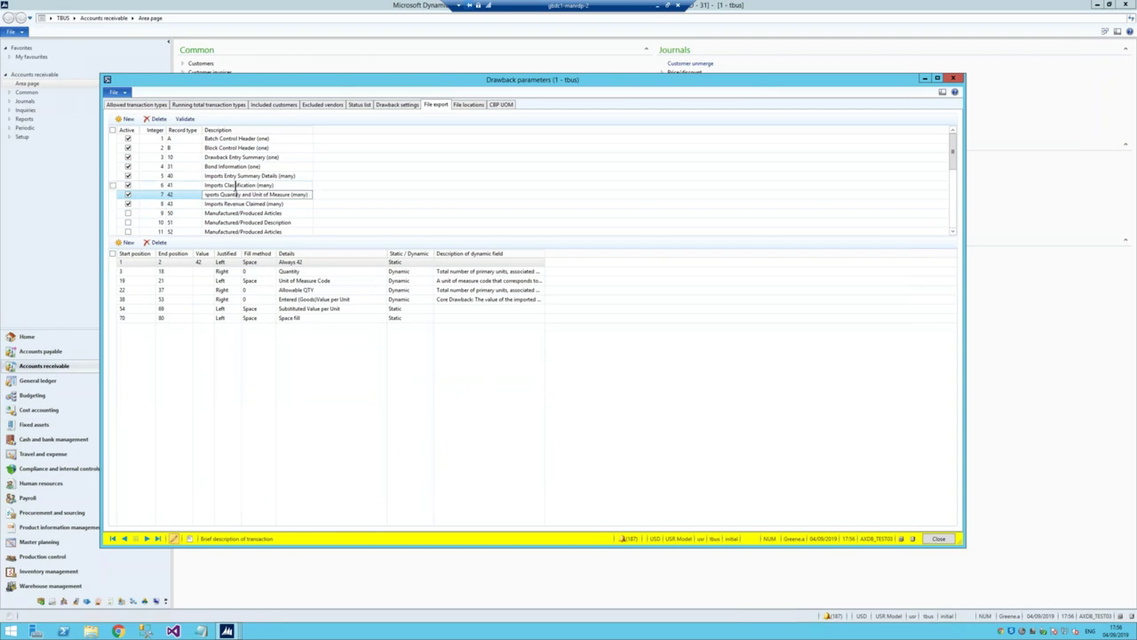
click(235, 186)
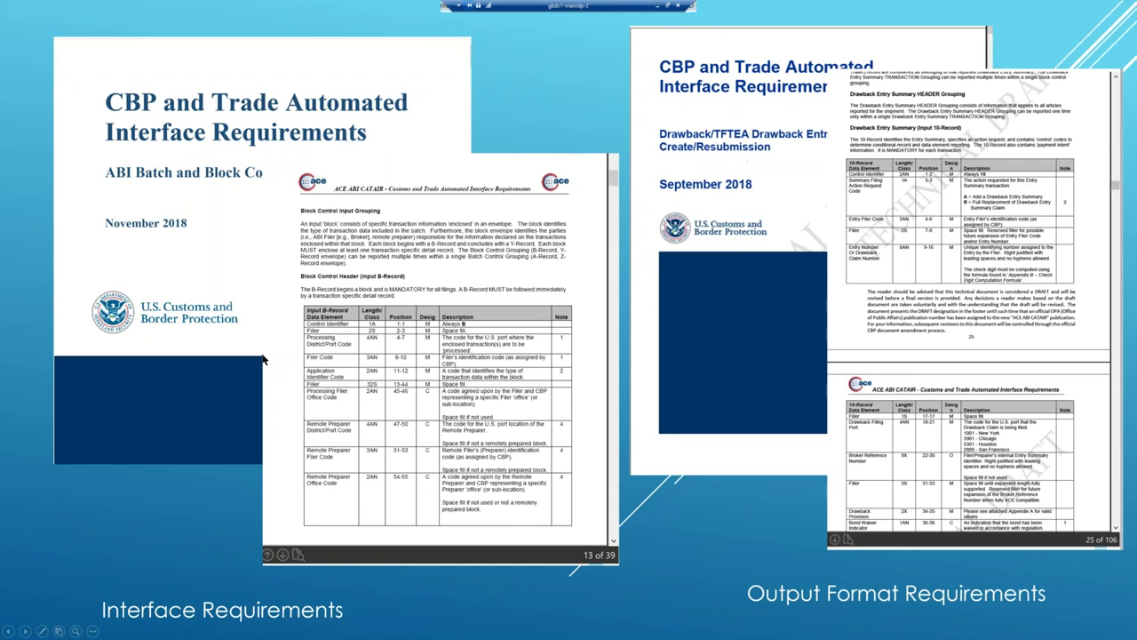
Back in Dynamics AX, close the drawback parameters and bring up the Duty Drawback item prioritization inquiry.
key(alt+Tab)
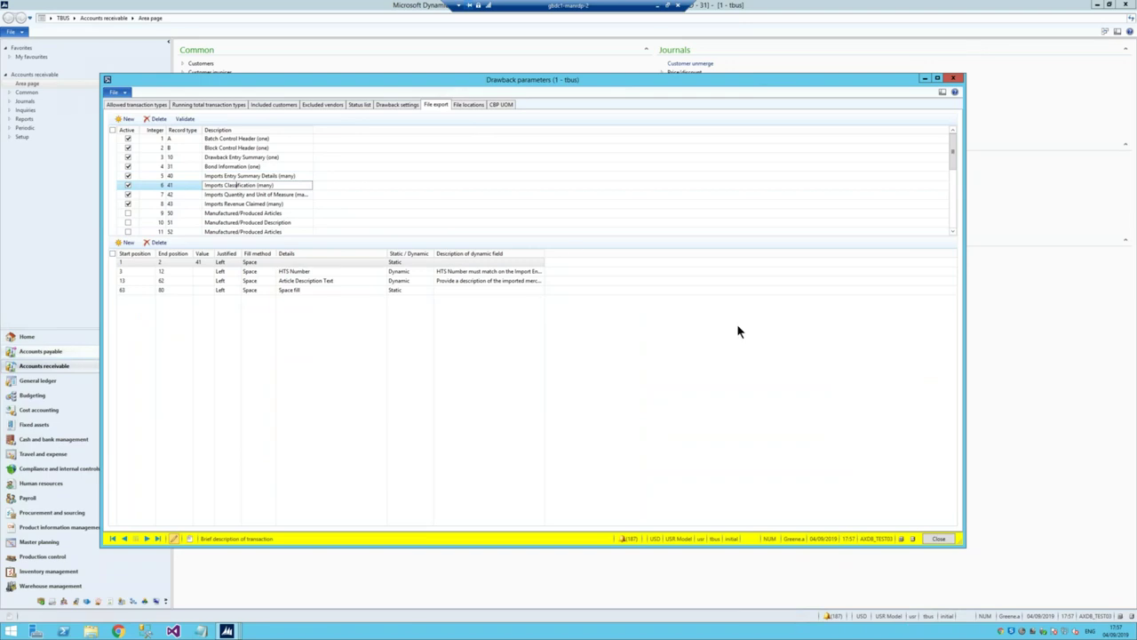
click(939, 539)
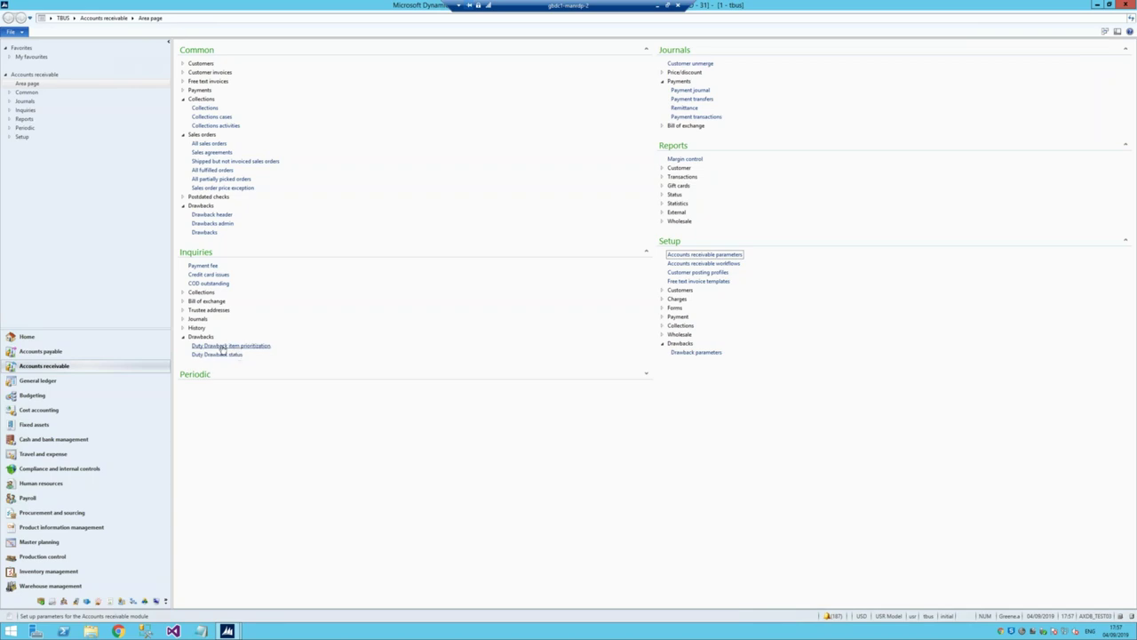
click(227, 631)
click(293, 577)
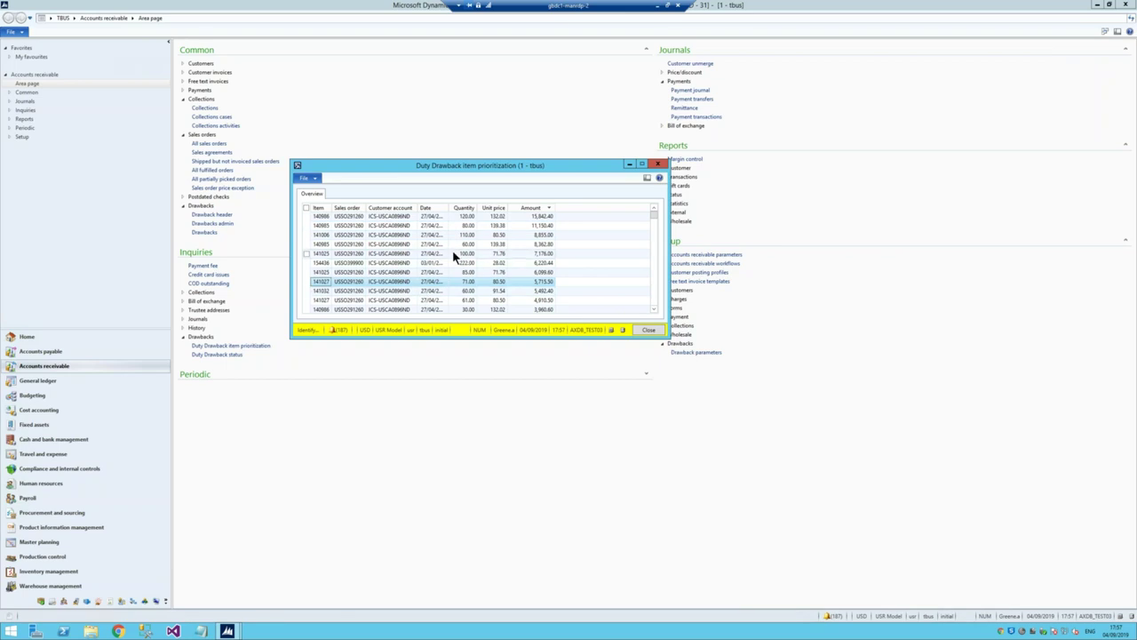
Widen the Date column to show full dates and inspect the highest-amount line and the item 141027 line.
double_click(450, 207)
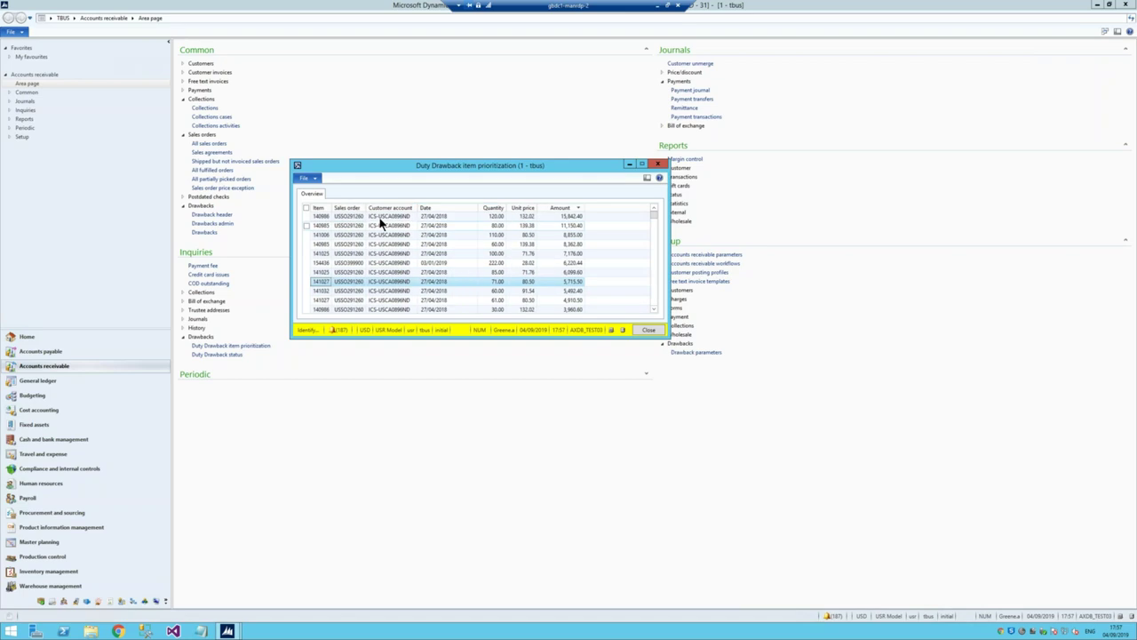
click(567, 218)
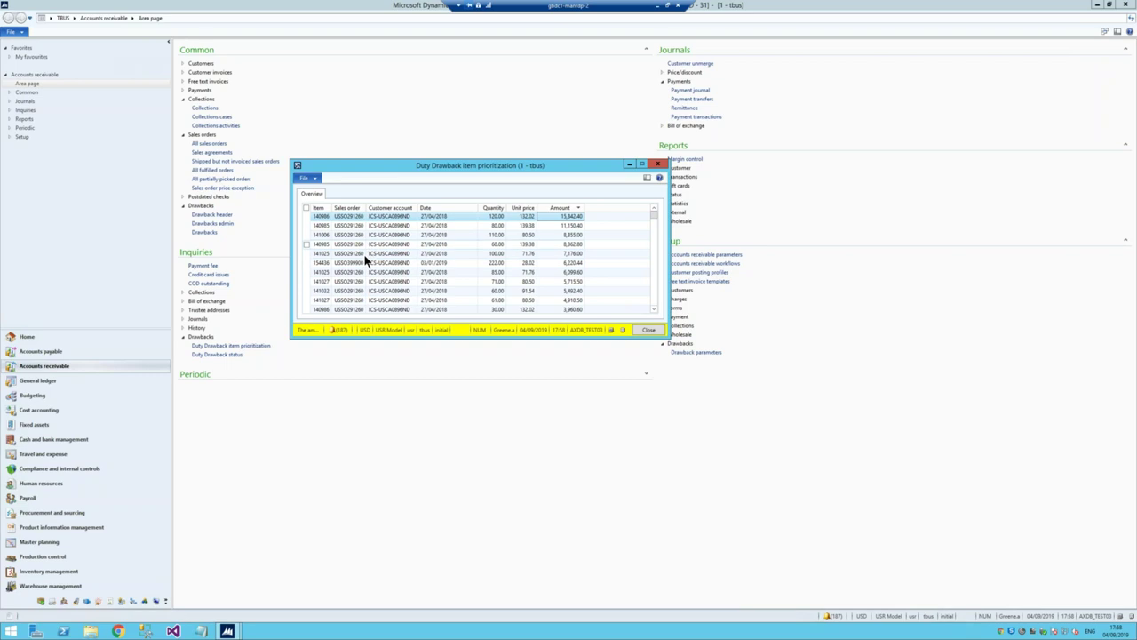
click(346, 282)
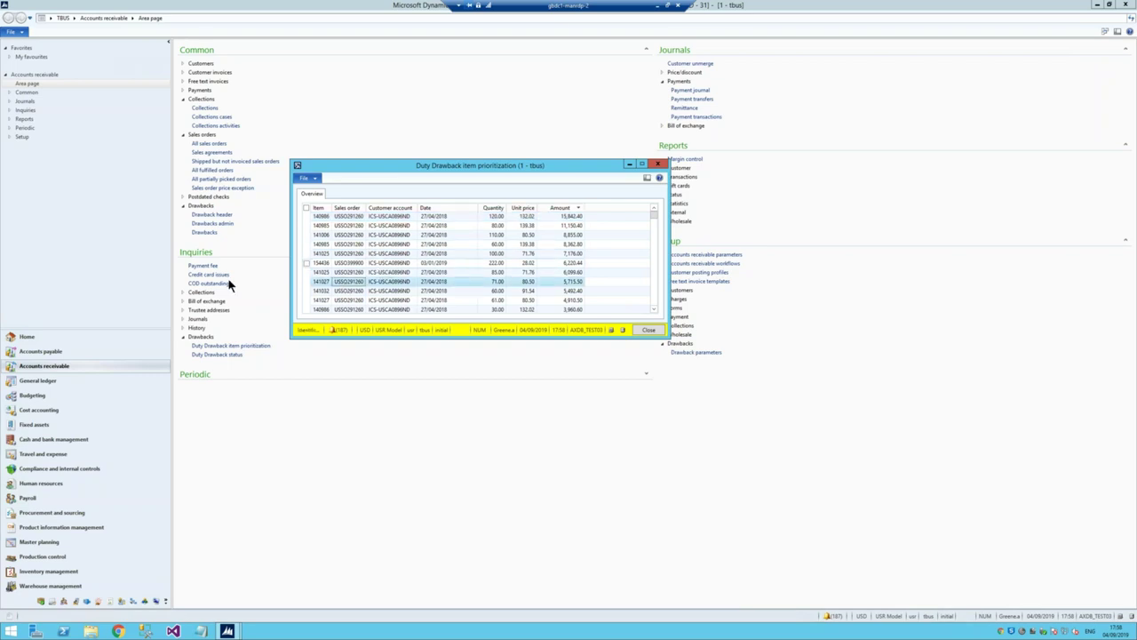
Open the Duty Drawback status inquiry to review the filed drawbacks, then close it.
key(Escape)
click(225, 356)
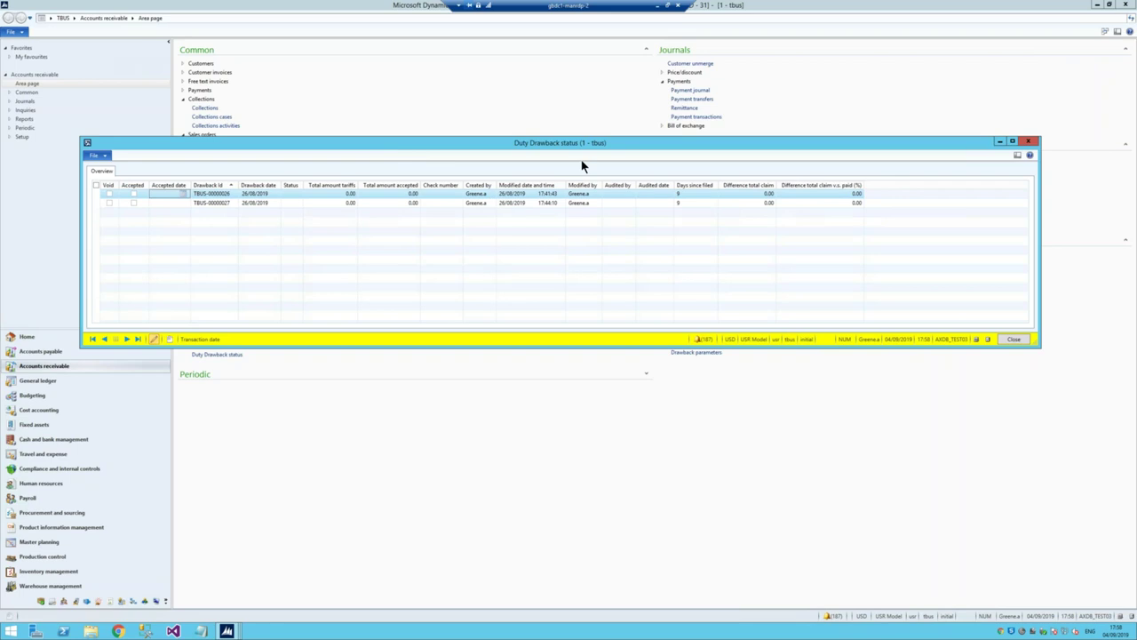
click(1028, 143)
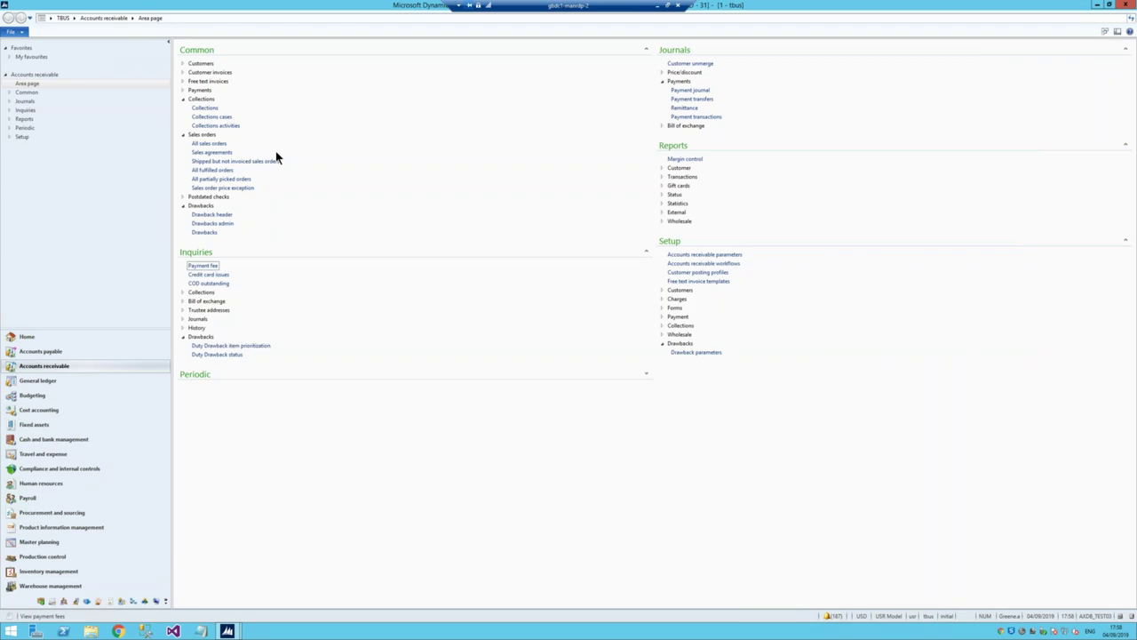
In the Drawbacks form, filter the lines to item number 141027 and carry all of them forward to the selection stage.
click(205, 233)
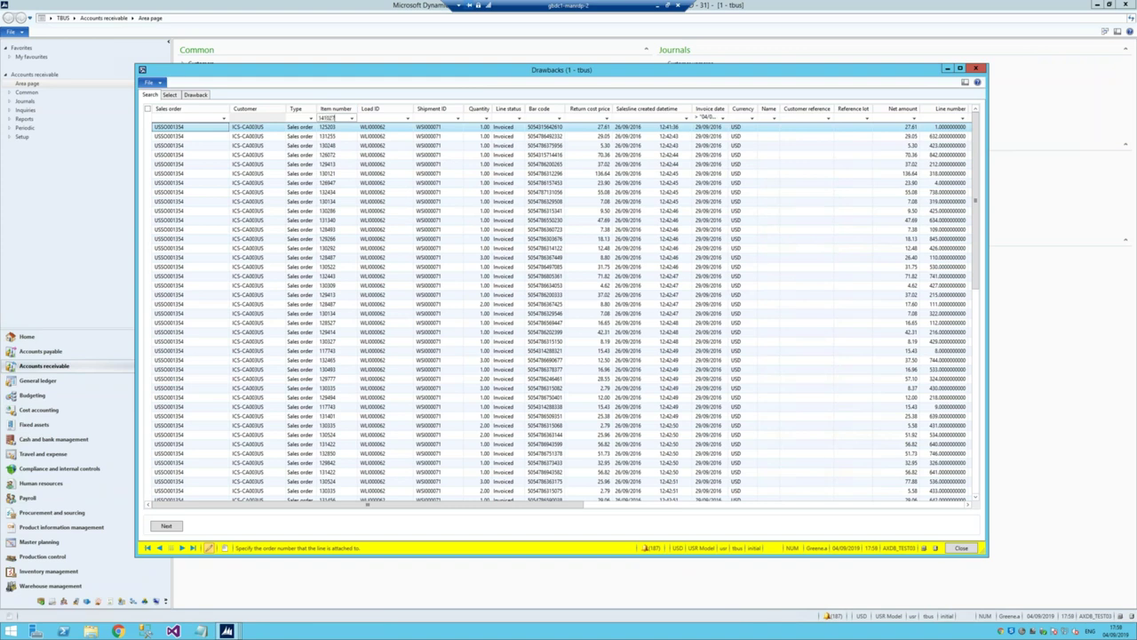
key(Return)
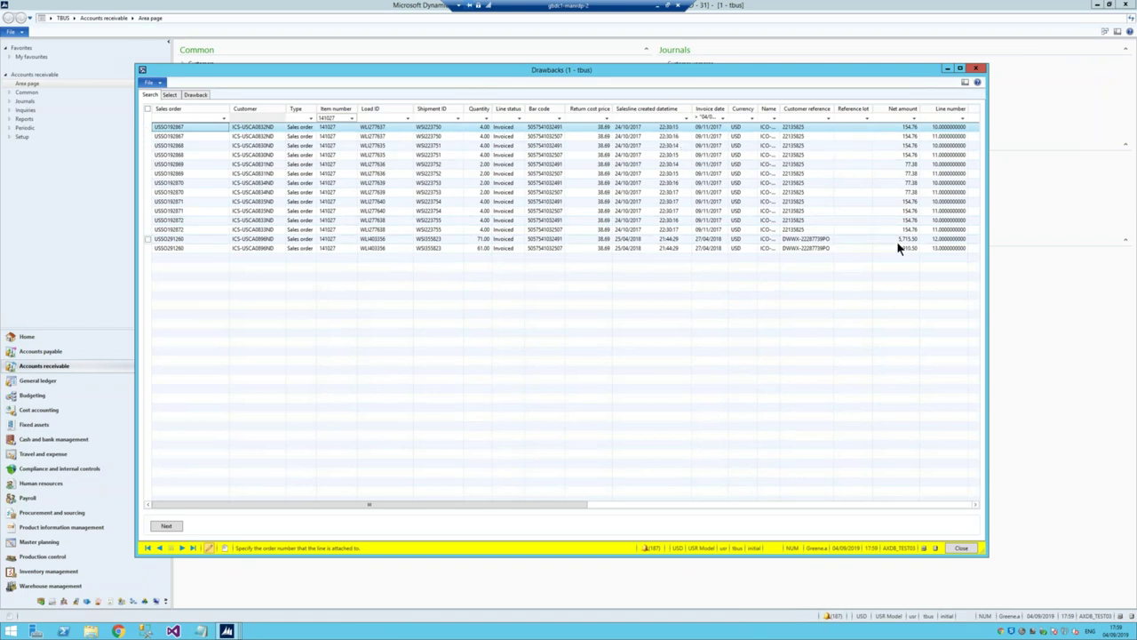
click(148, 108)
click(167, 526)
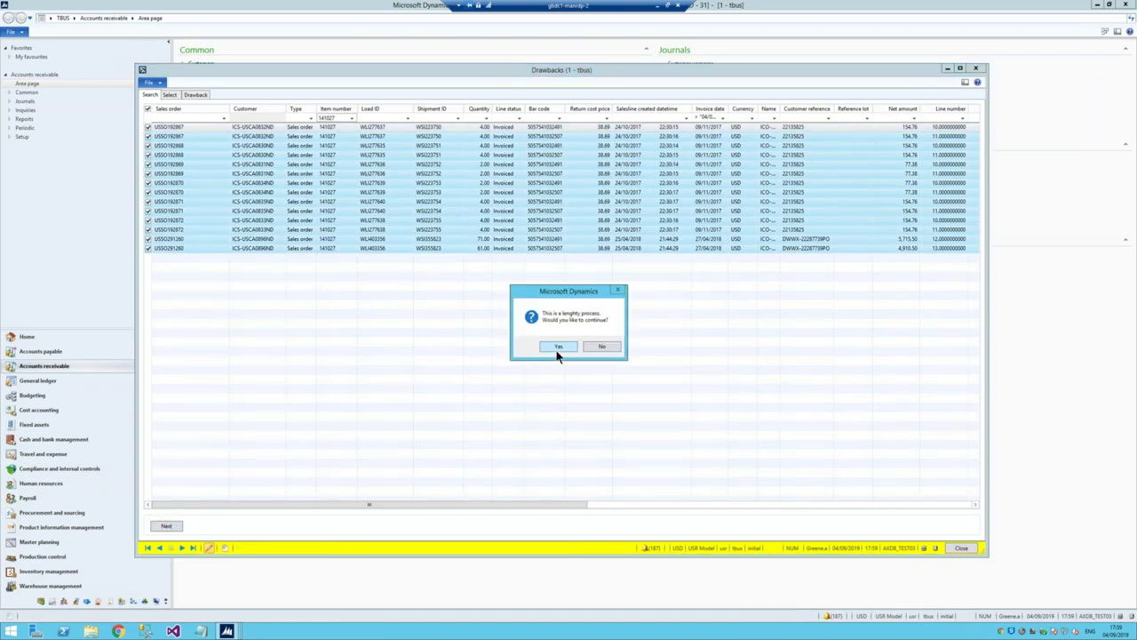
click(558, 346)
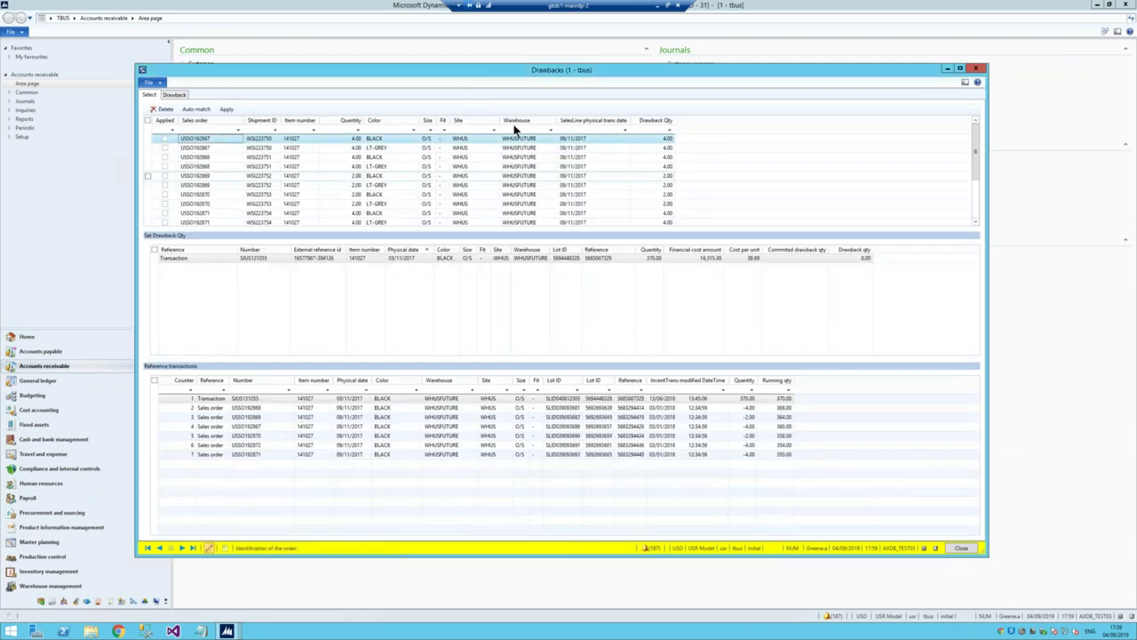
Compare the source receipts and reference transactions of the black and light-grey sales order lines, ending on the first line.
click(466, 149)
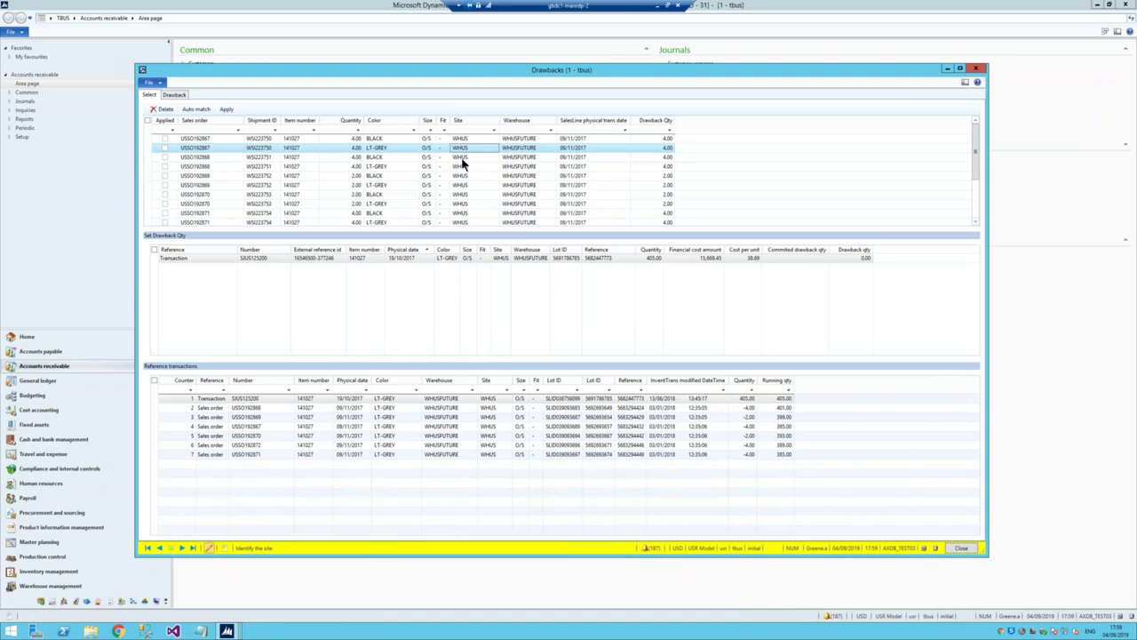
click(299, 140)
click(215, 147)
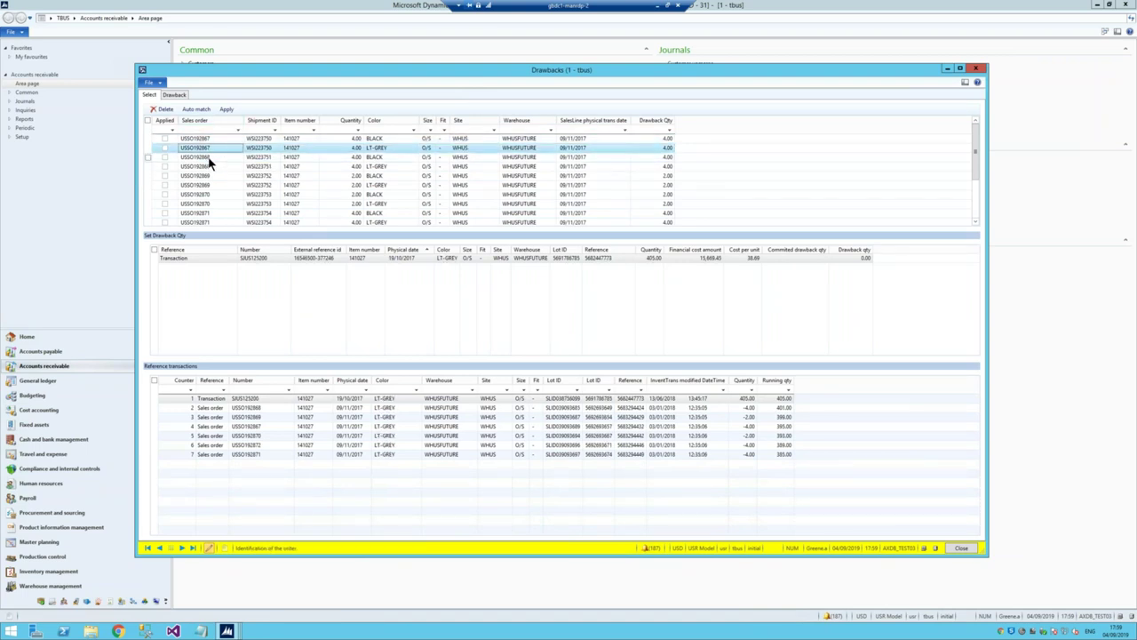
click(206, 157)
click(206, 166)
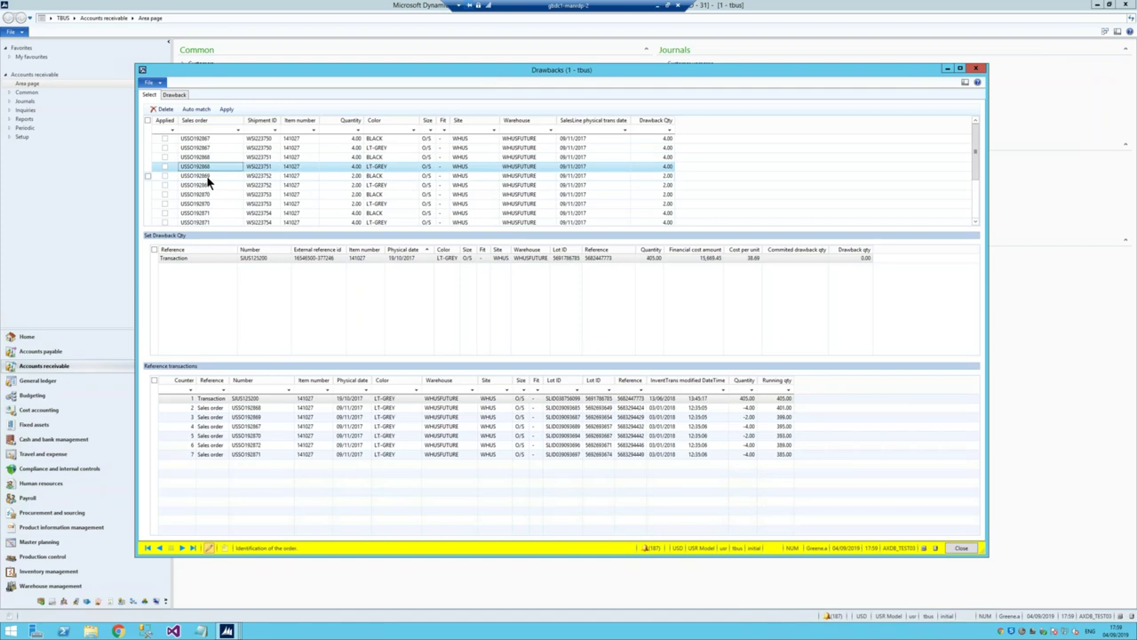
click(216, 138)
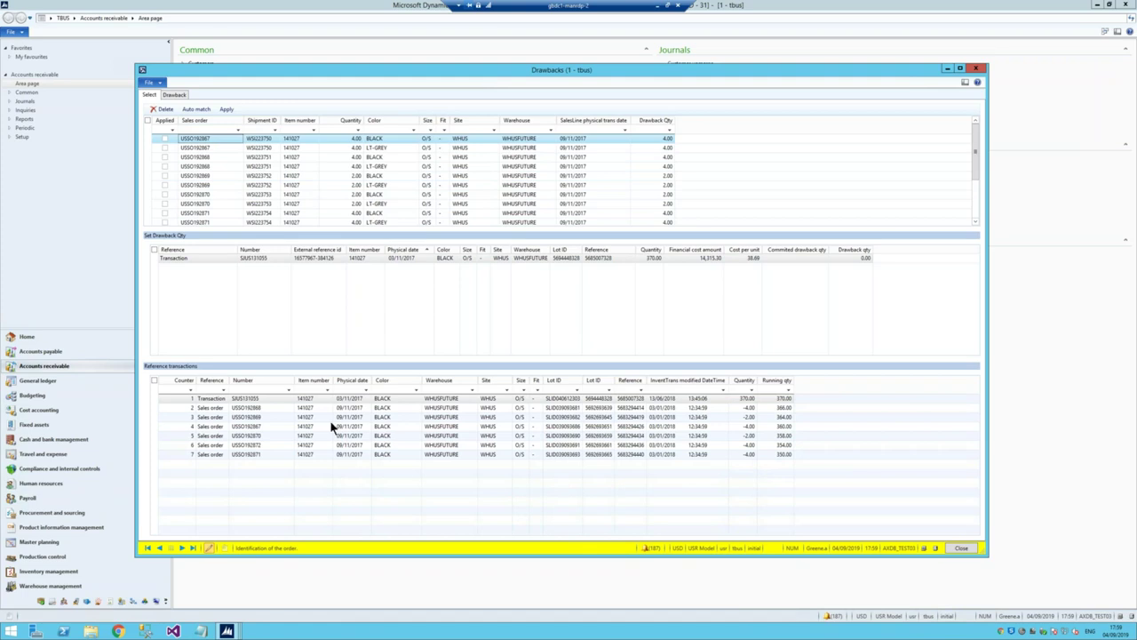
Check the allowed transaction types in the drawback parameters, then return to the Drawbacks form.
mouse_move(226, 631)
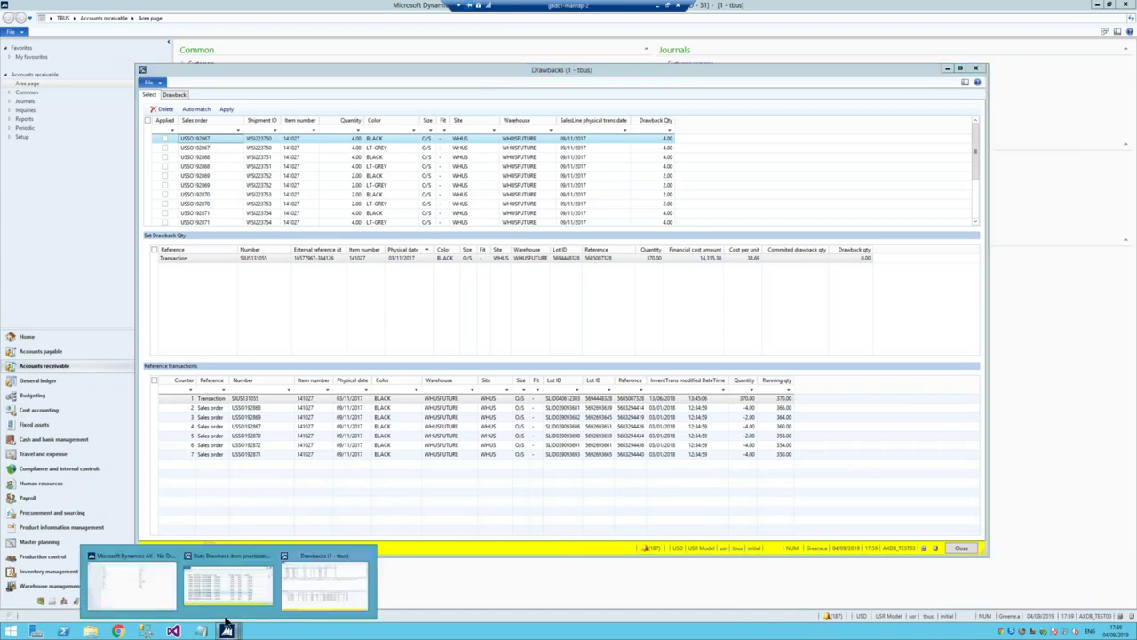
click(131, 588)
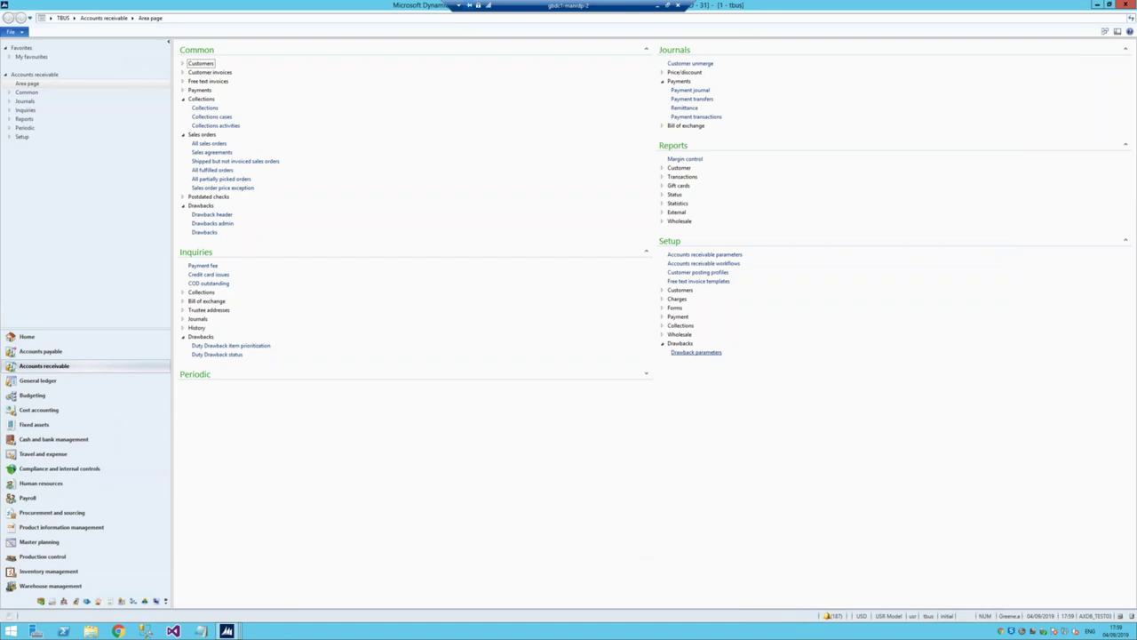
click(696, 352)
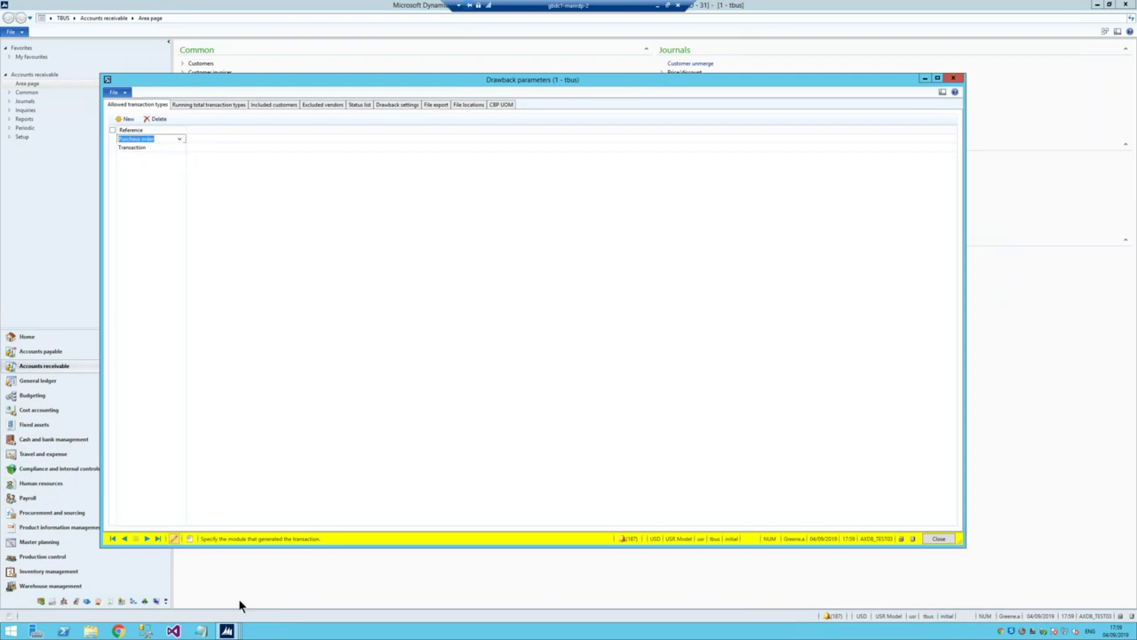
click(227, 631)
click(276, 583)
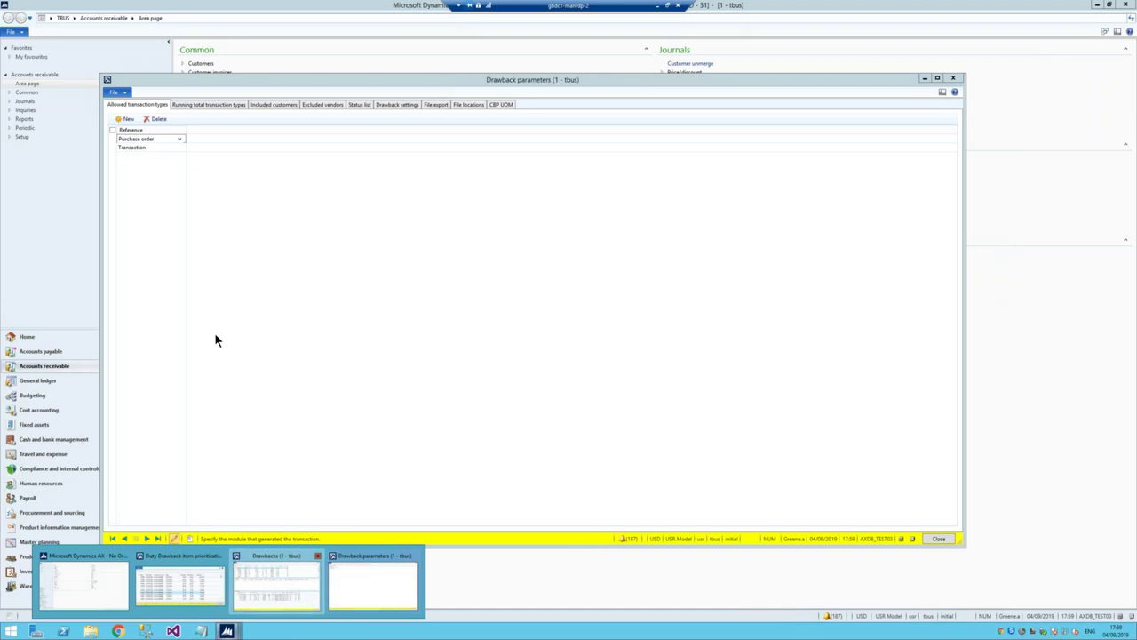
Go through the sales order lines for item 141027, examining the available drawback transactions and running quantities for each.
click(190, 259)
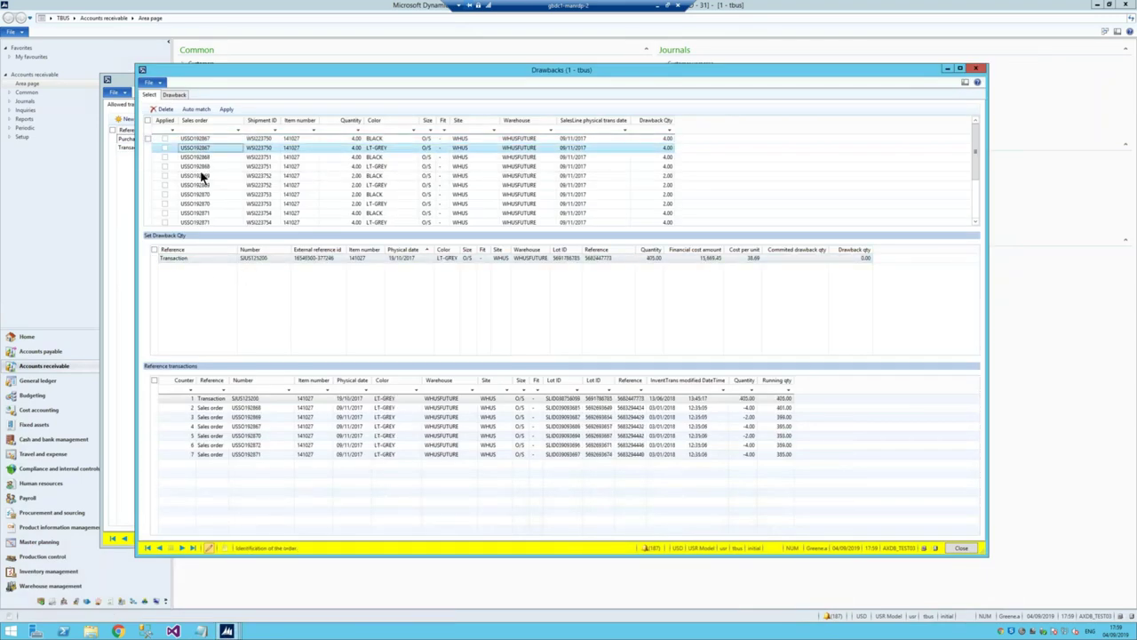
click(199, 175)
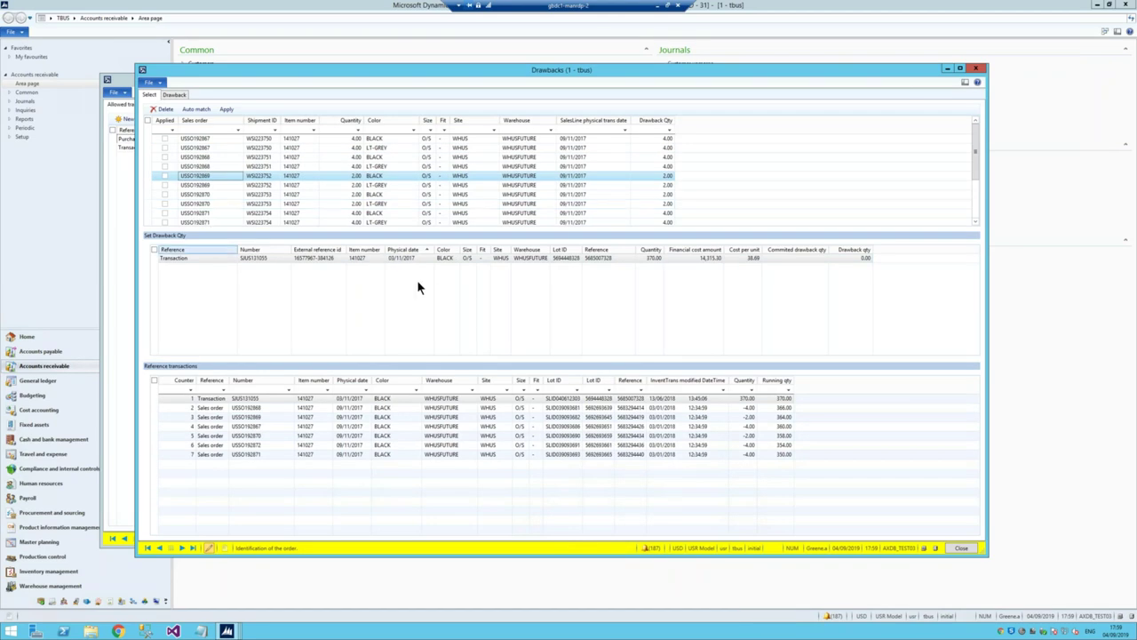
click(201, 185)
key(Down)
key(Down)
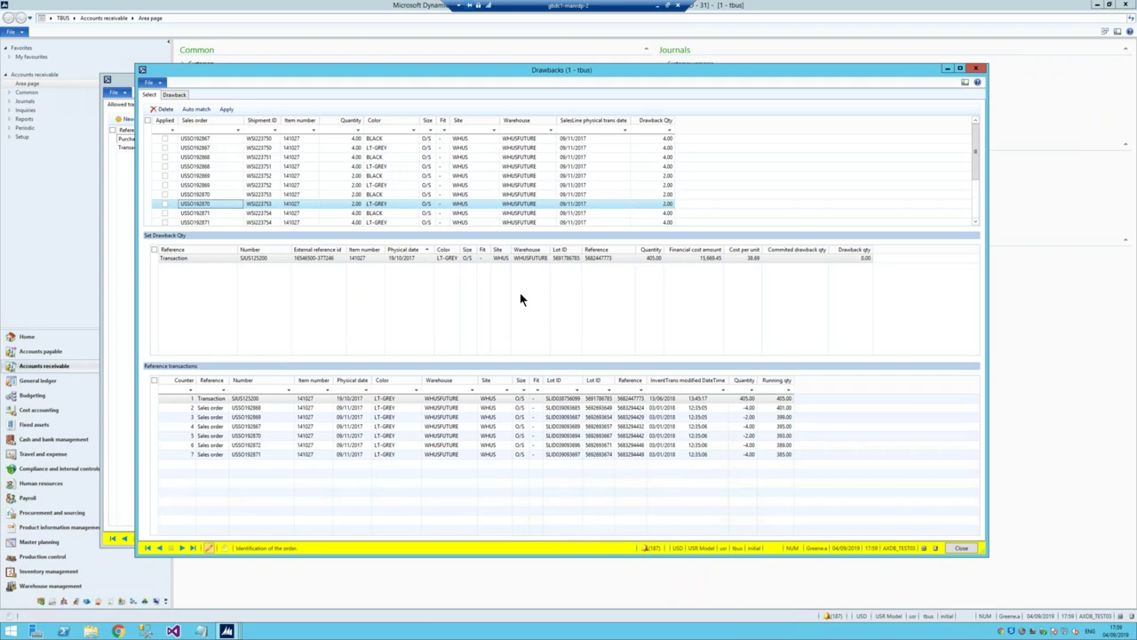
click(195, 176)
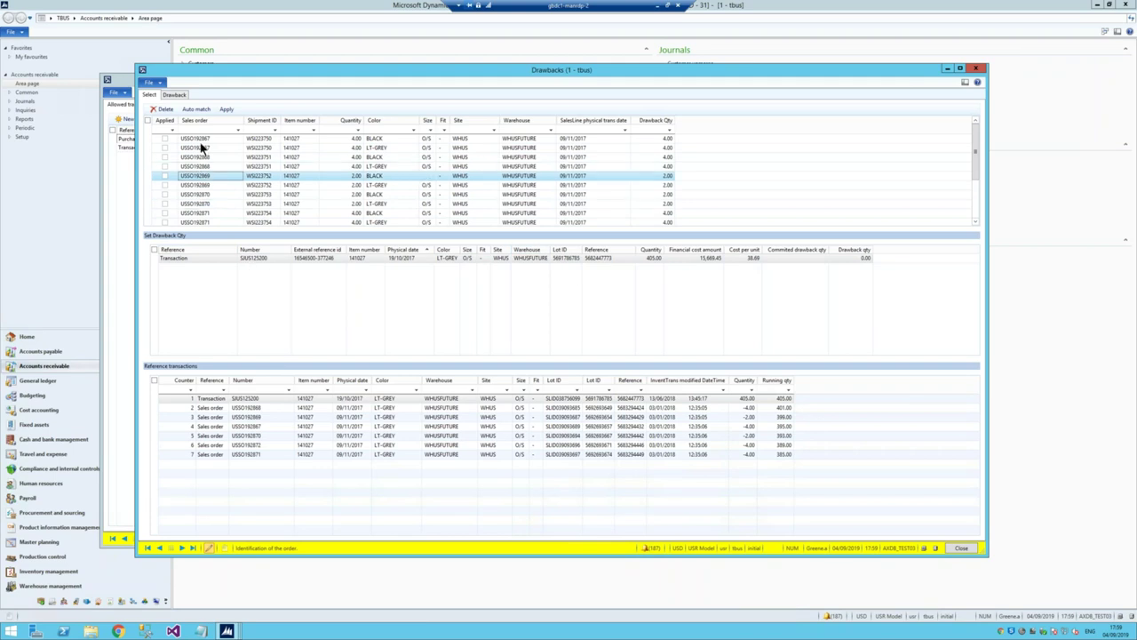
click(201, 140)
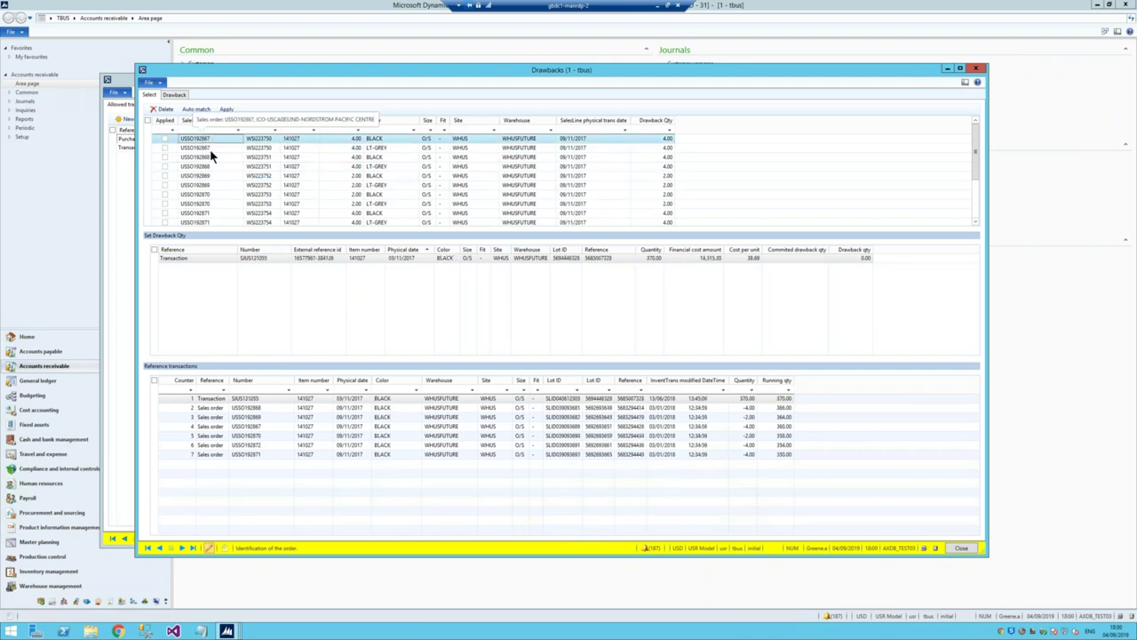
click(210, 148)
click(207, 157)
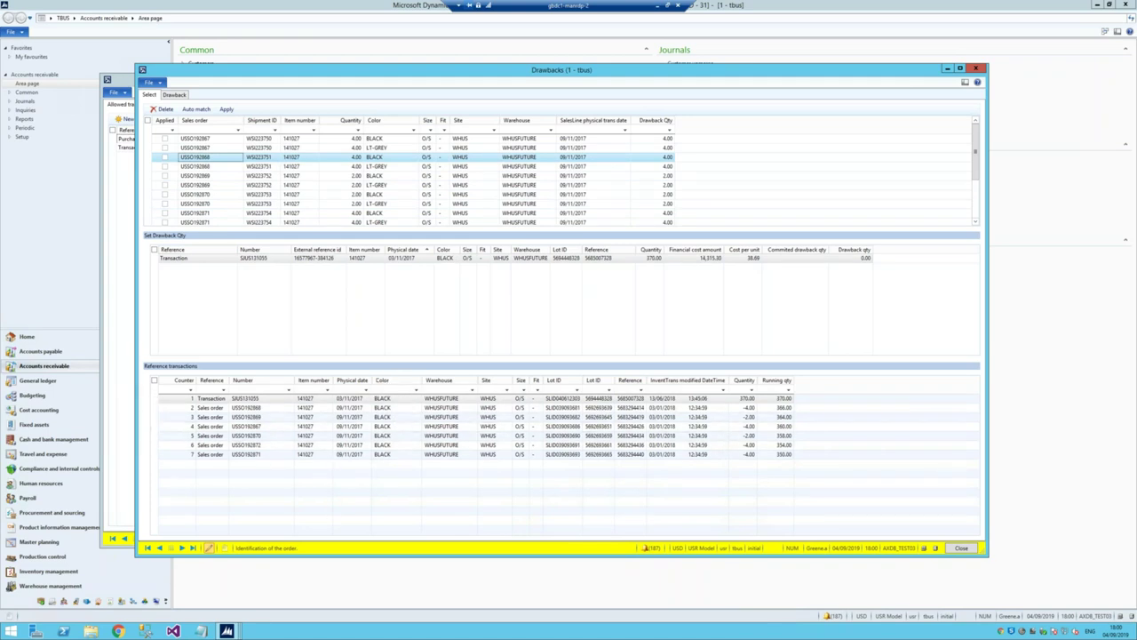
Return to the drawback parameters and check the running total transaction types.
mouse_move(226, 631)
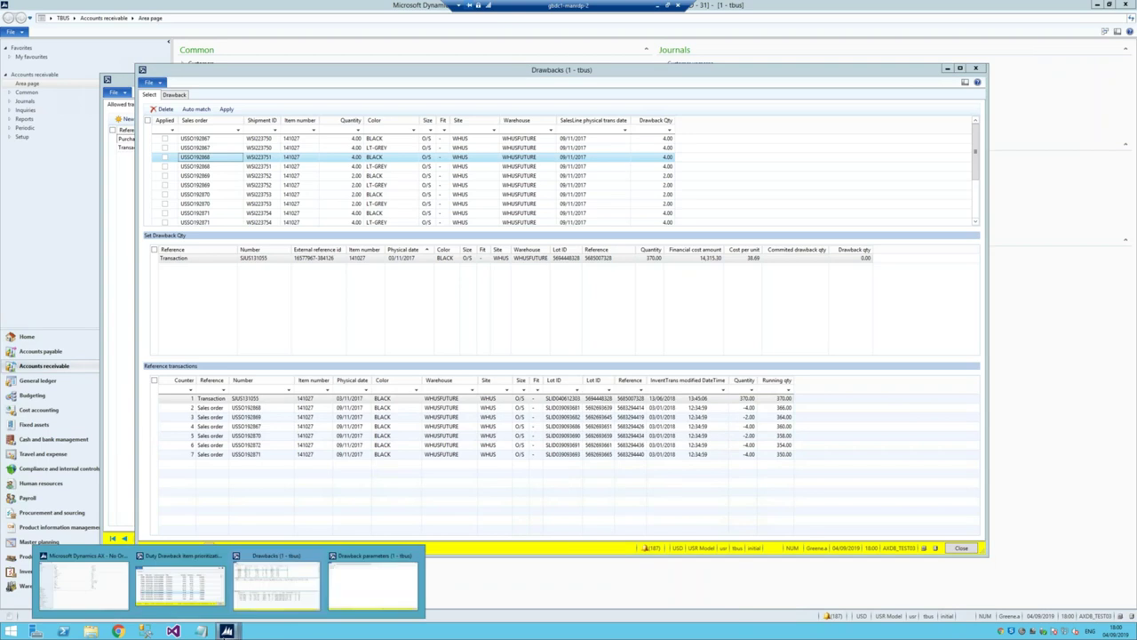
click(386, 597)
click(210, 105)
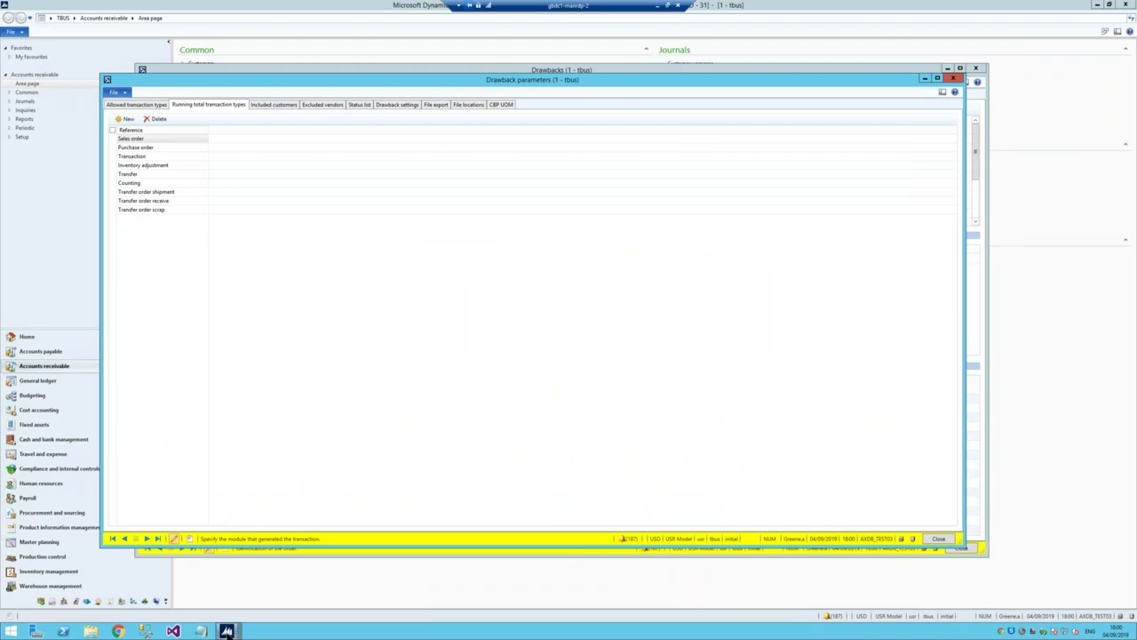
Return to the Drawbacks form and compare the source receipts and drawback quantities of the first four sales order lines for item 141027.
mouse_move(226, 631)
click(175, 590)
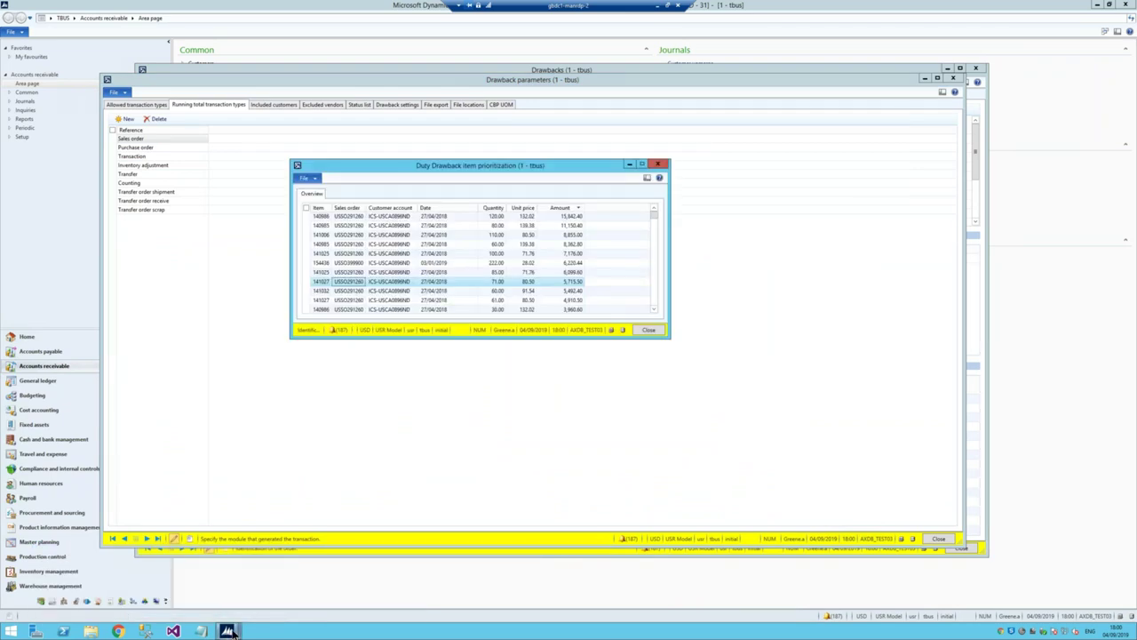
click(622, 551)
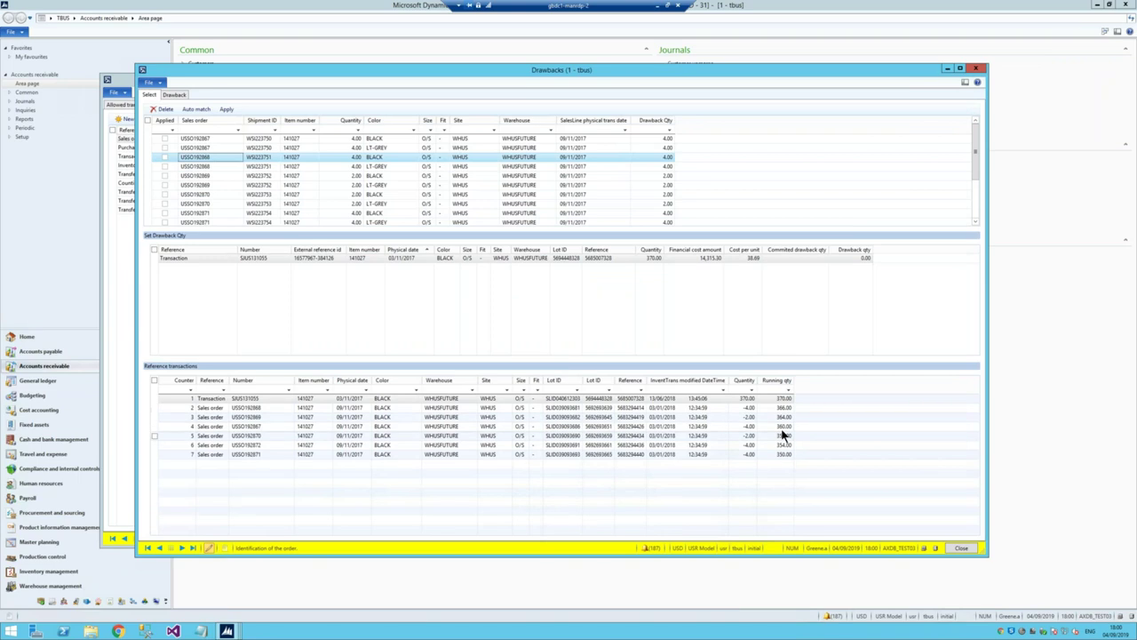
click(746, 399)
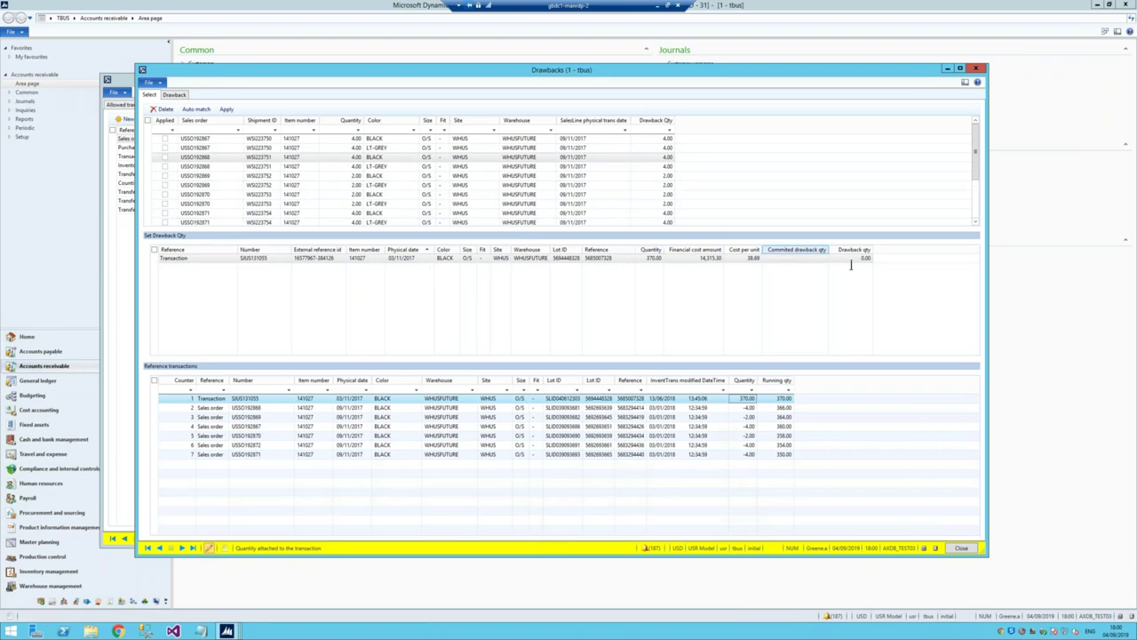
click(616, 140)
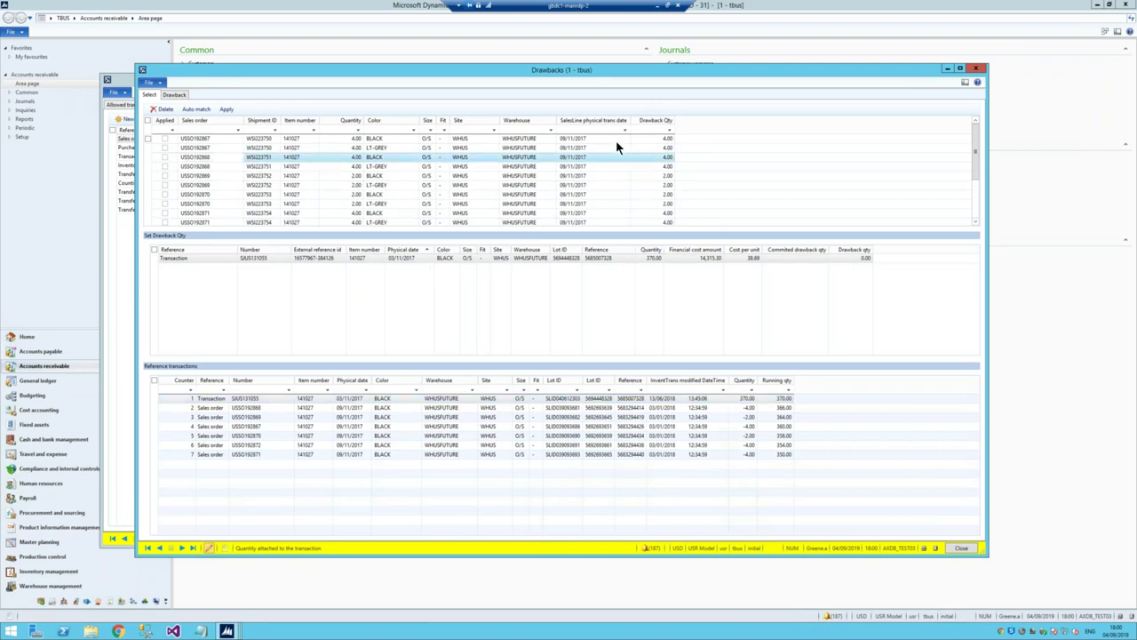
click(861, 257)
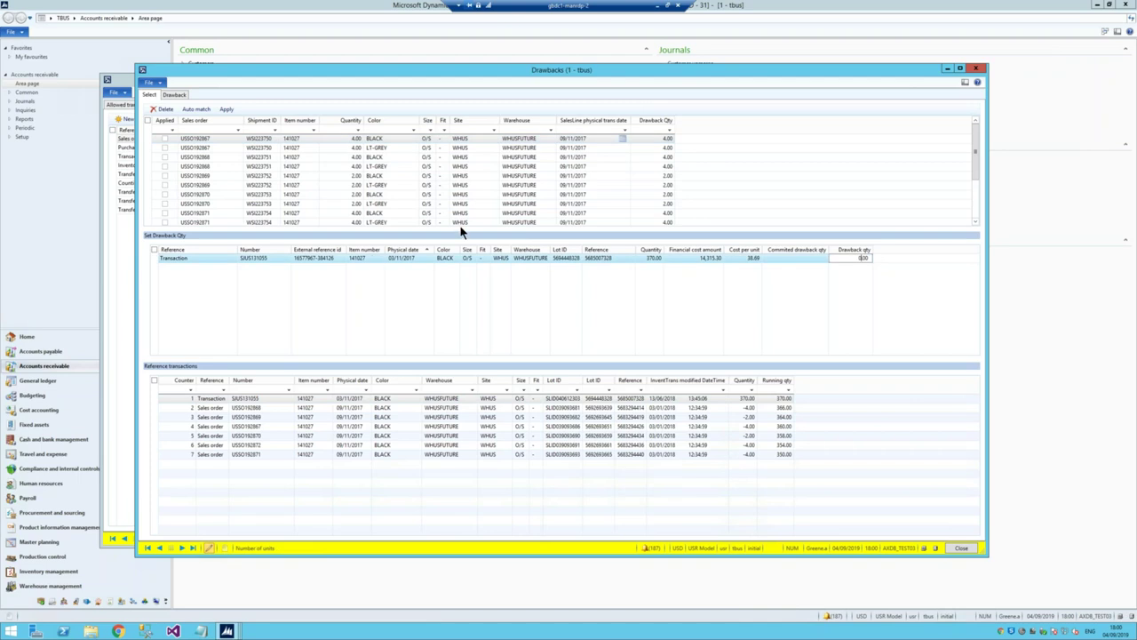
click(574, 147)
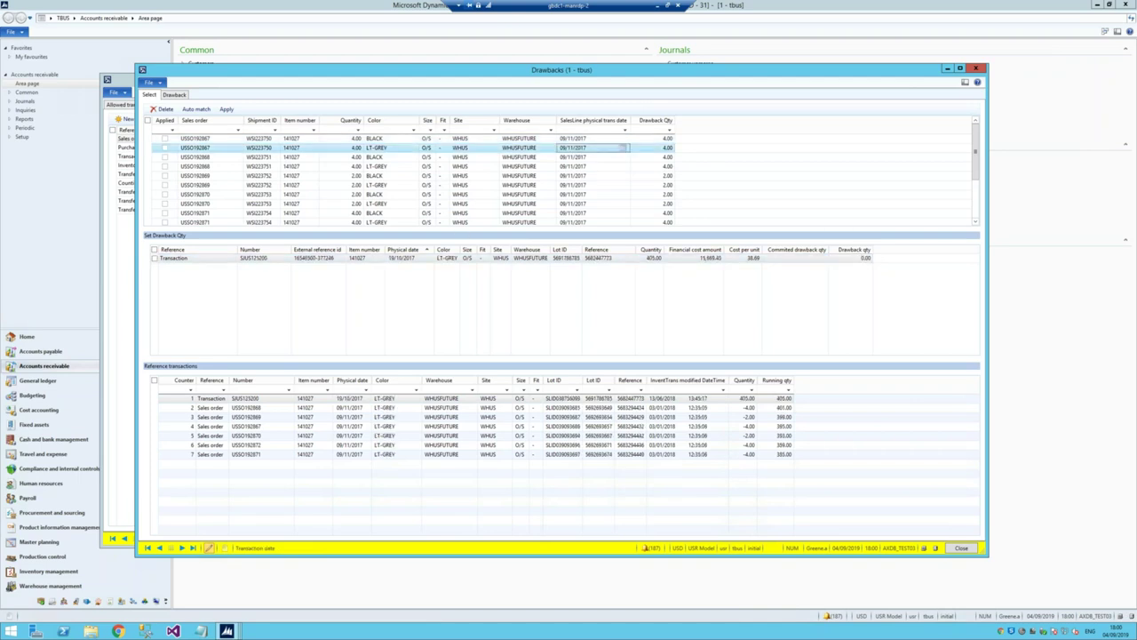
click(578, 157)
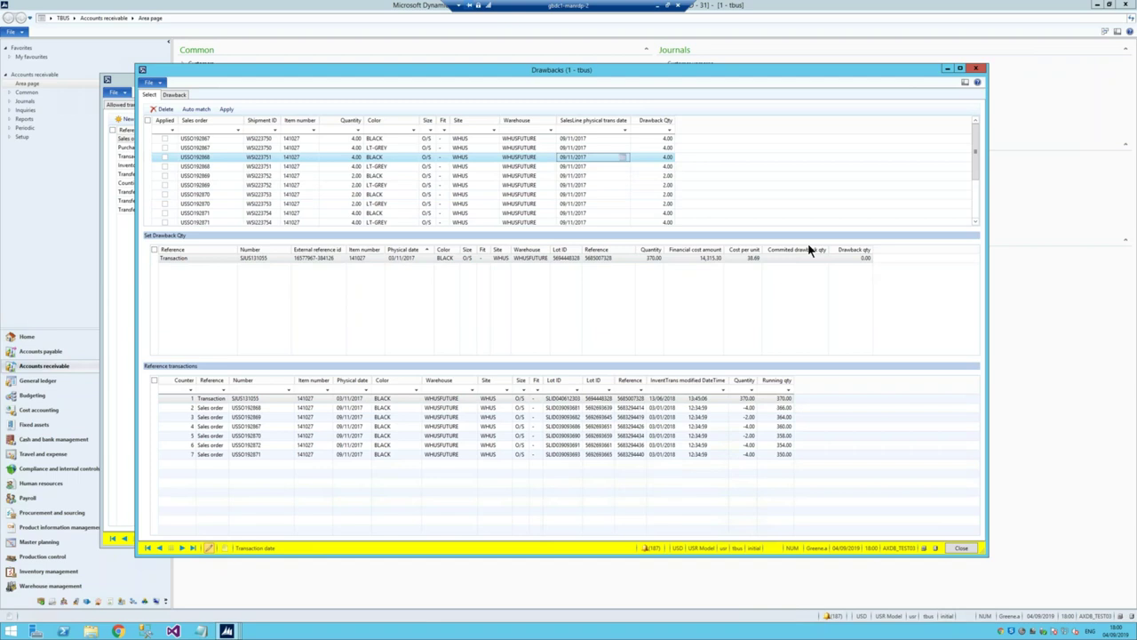
click(601, 166)
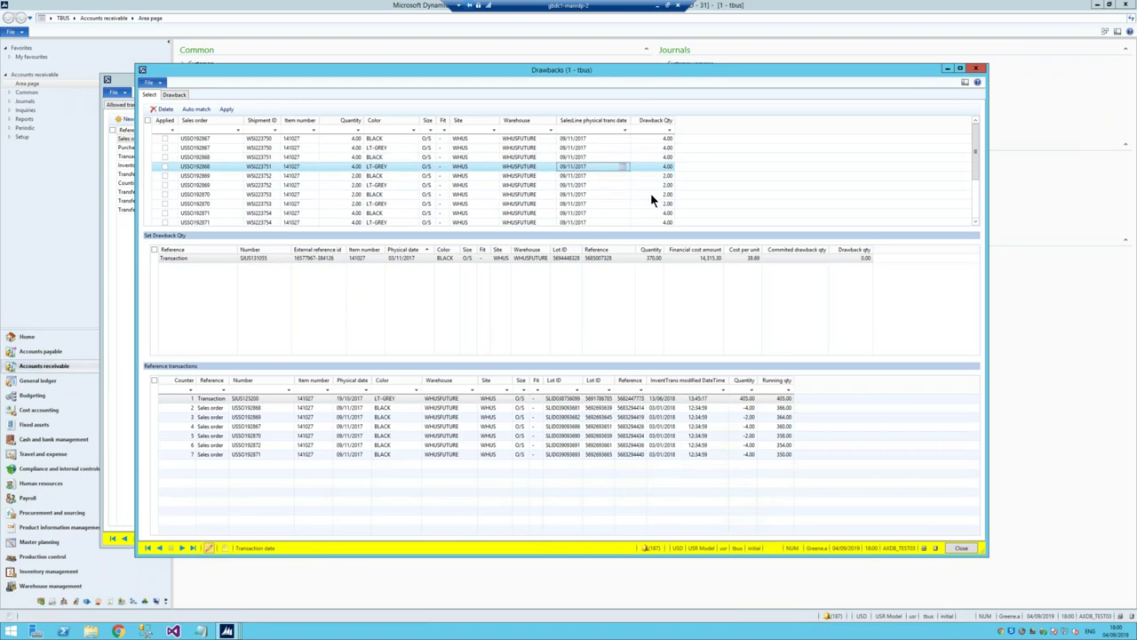
Auto match the item 141027 sales order lines to their receipts and review the drawback quantity assigned to each line.
click(536, 138)
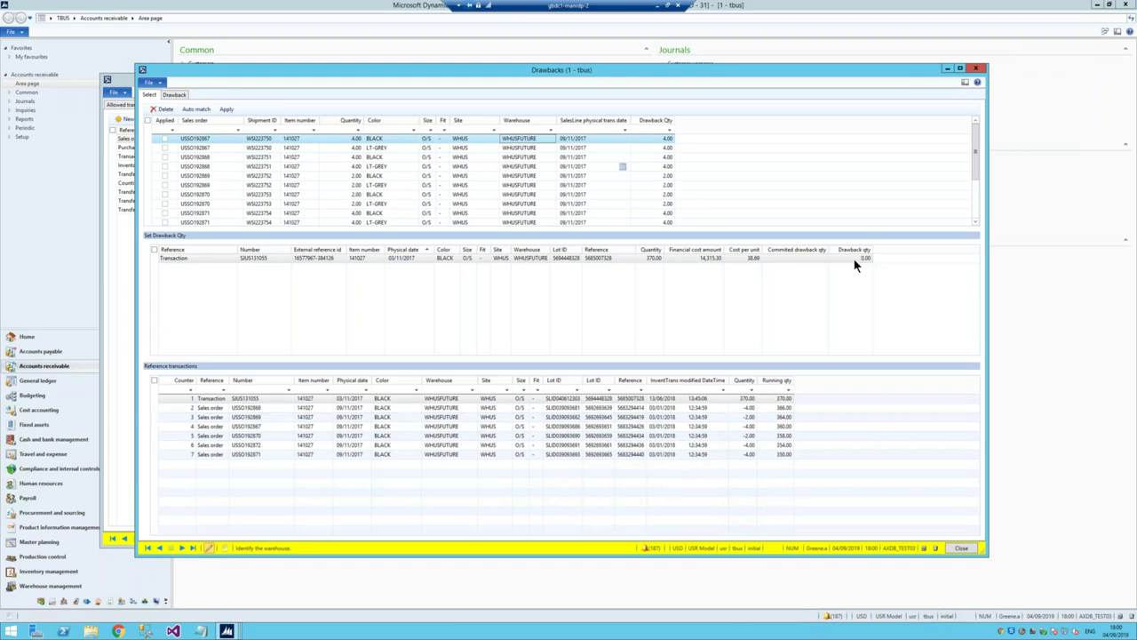
click(195, 108)
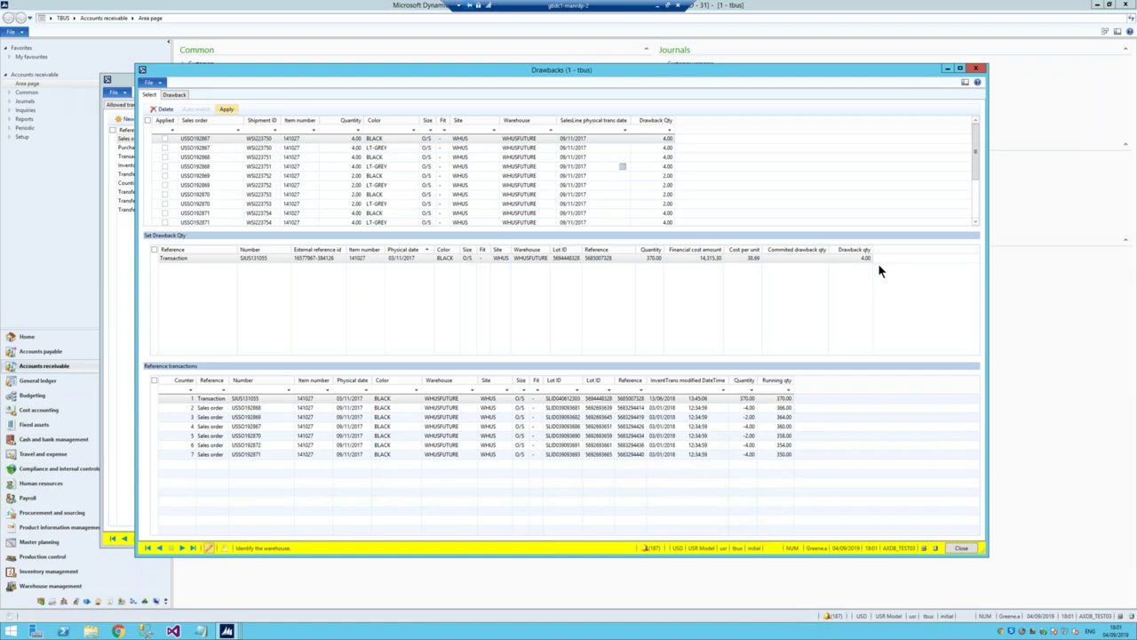
click(569, 148)
click(565, 166)
click(572, 175)
click(589, 185)
click(576, 204)
click(571, 215)
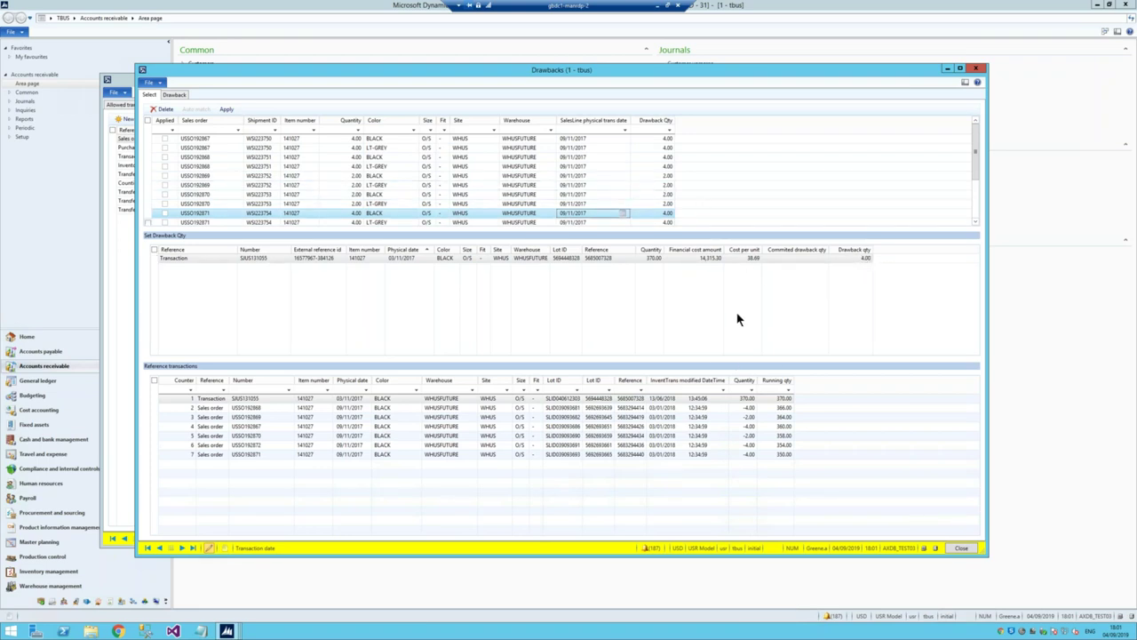
click(606, 169)
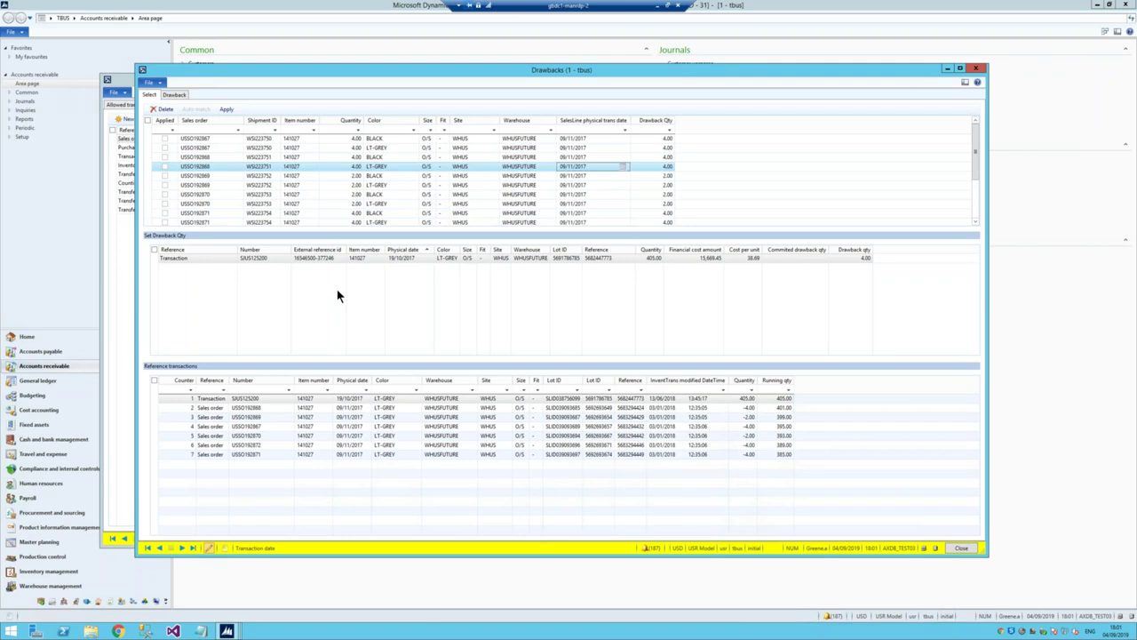
Apply the matched drawback quantities, commit the changes, and dismiss the information log.
click(227, 108)
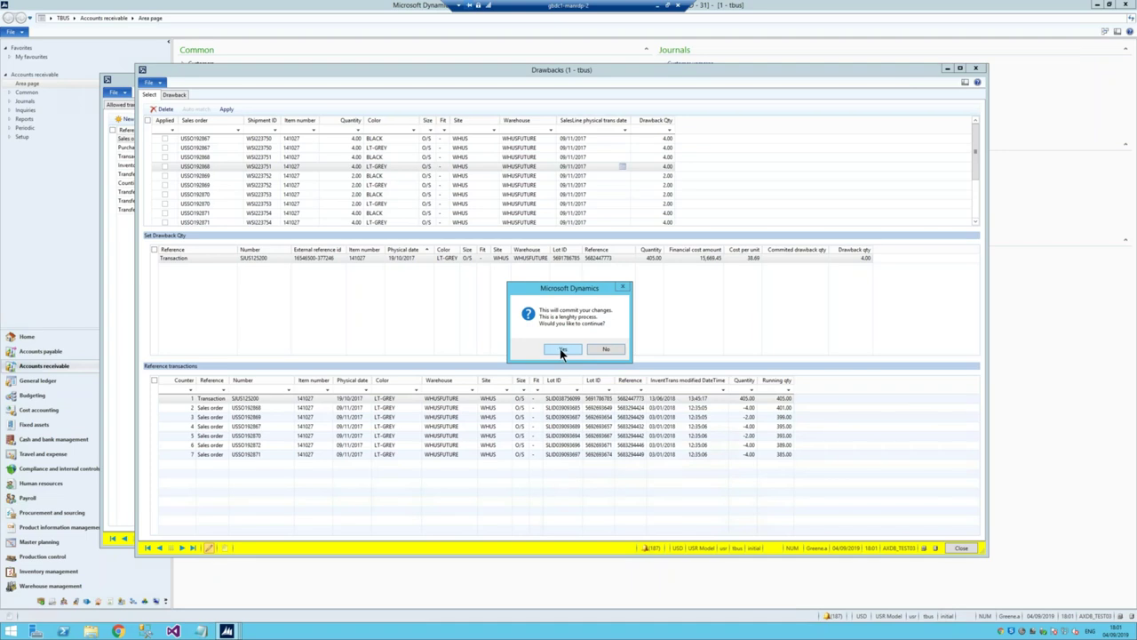
click(563, 349)
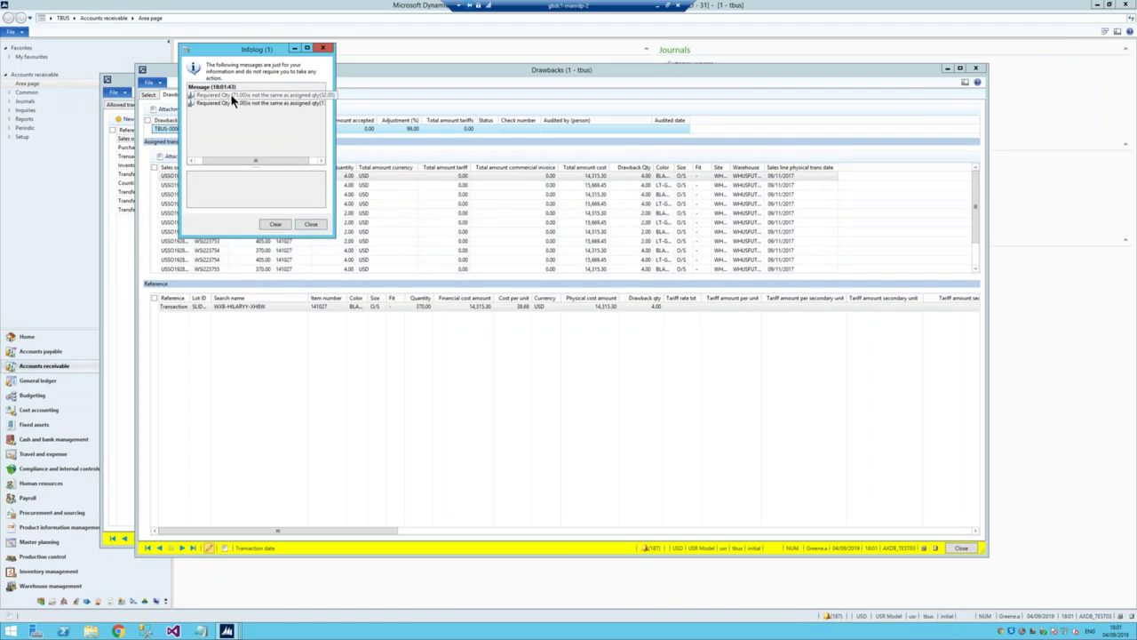
click(311, 225)
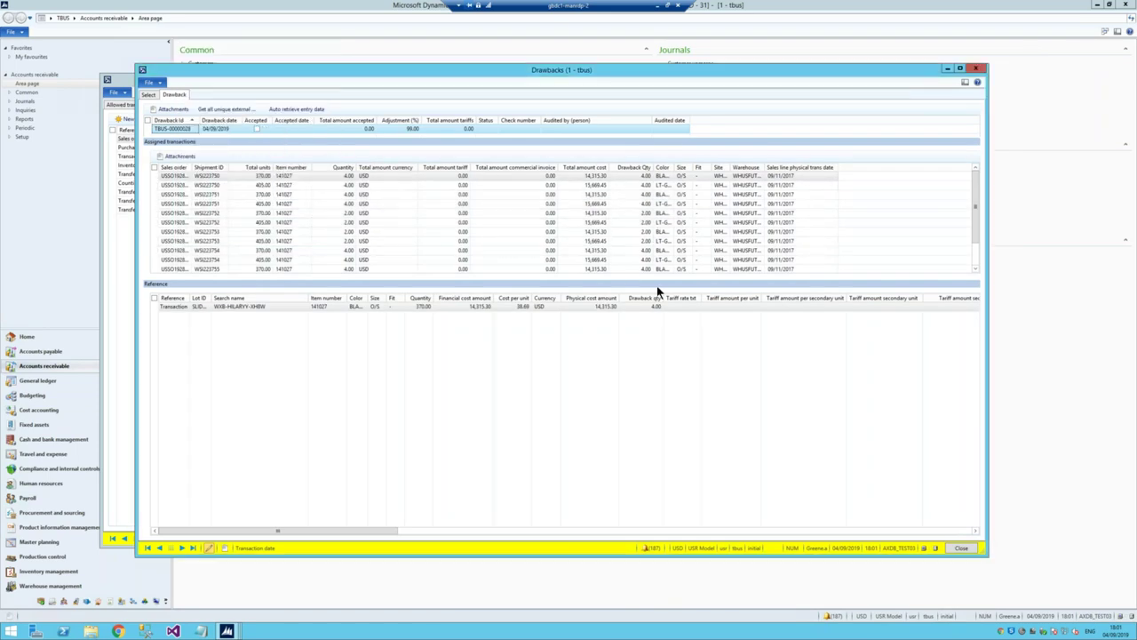
Go through the assigned transactions of the created drawback, examining the reference receipt and drawback quantity of each.
click(677, 185)
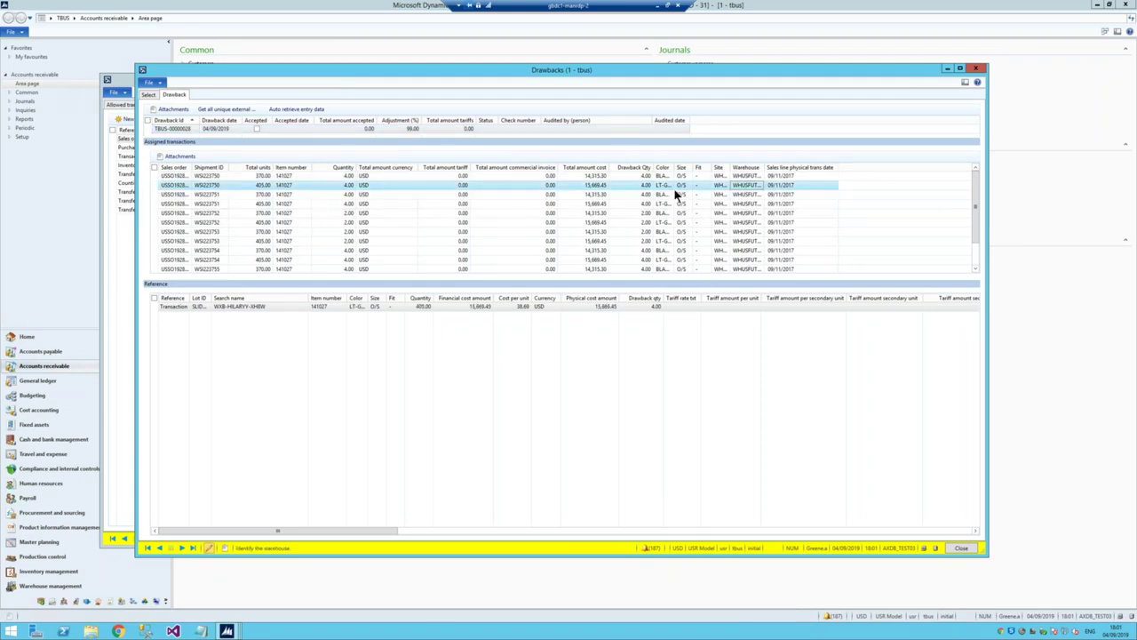
key(Down)
key(Down)
key(Down)
key(Down)
key(Down)
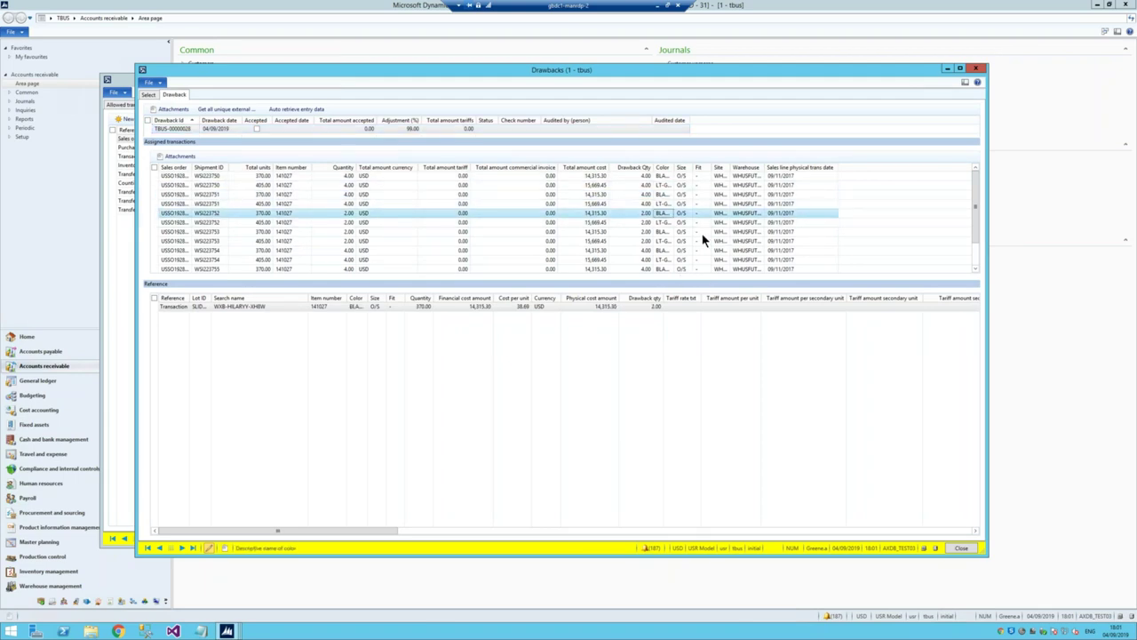
click(722, 252)
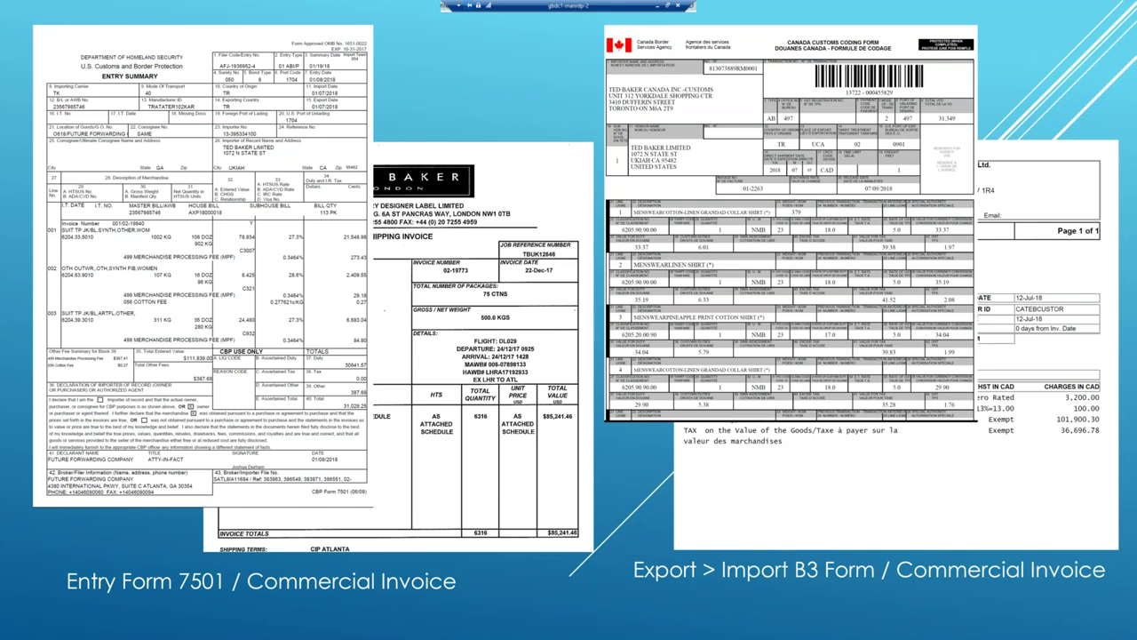
Switch from the slides back to Dynamics AX, view the drawback's auto retrieve entry data, and close that form.
key(alt+Tab)
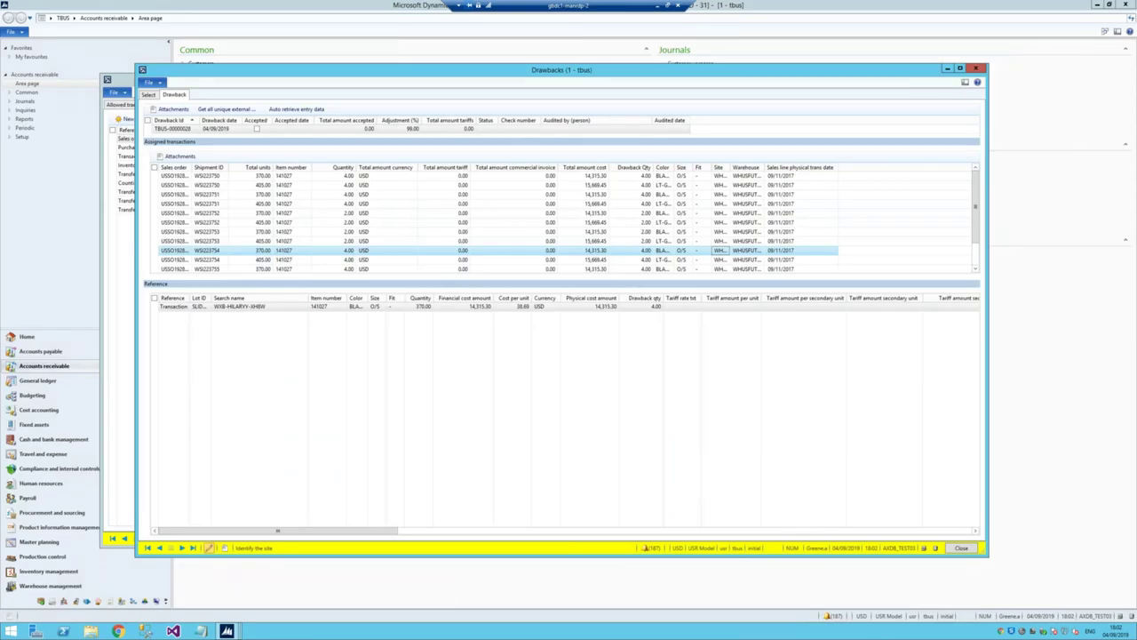
click(296, 109)
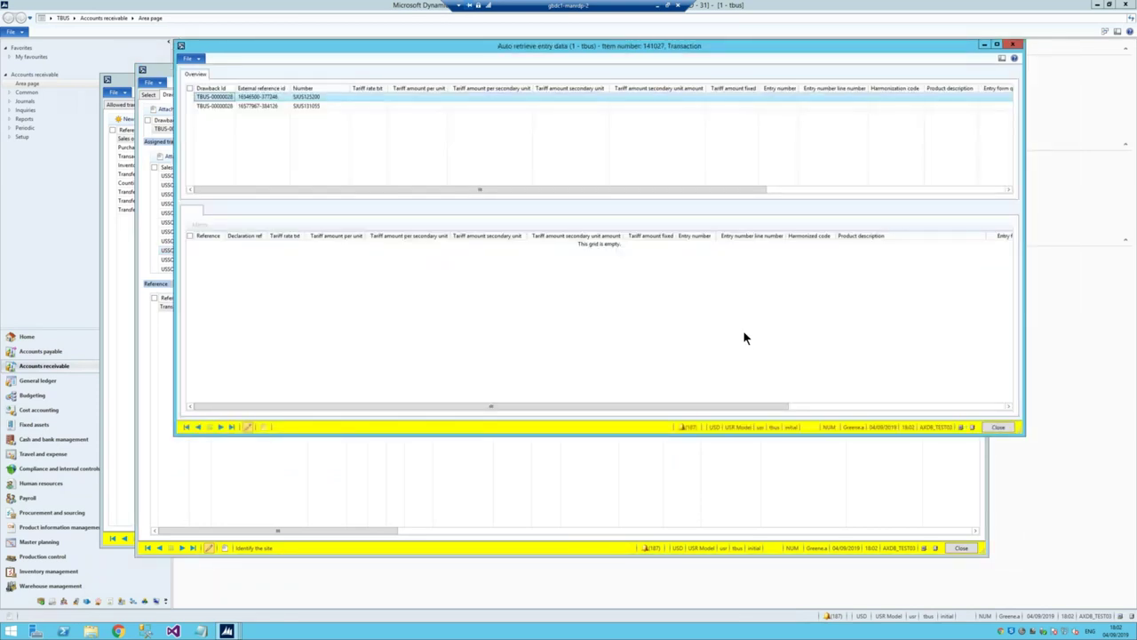
click(996, 427)
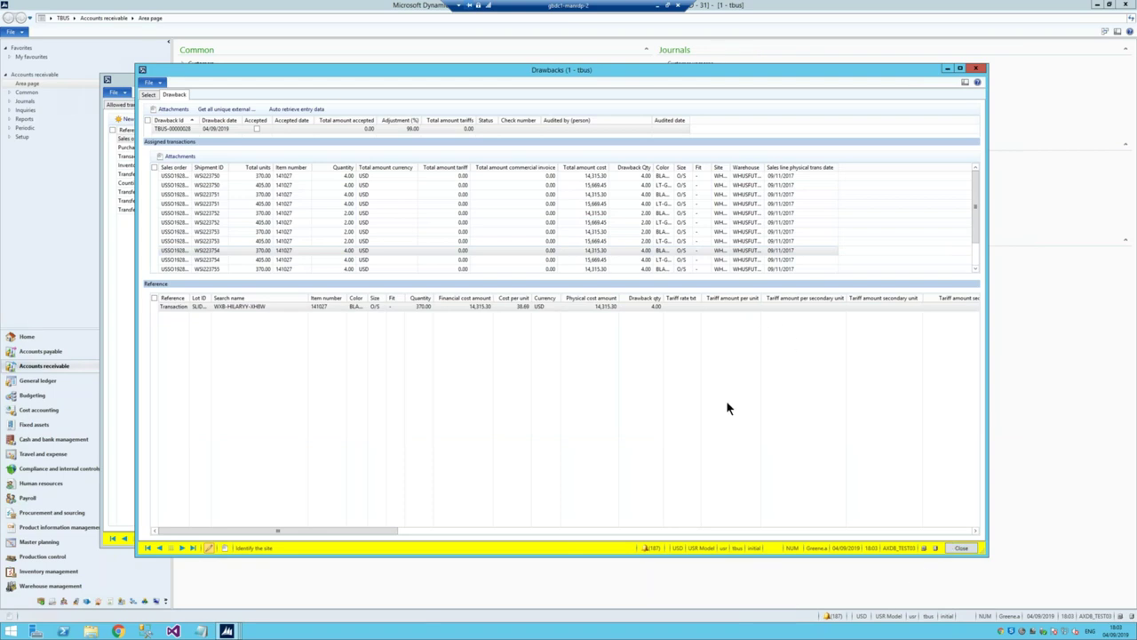
Close the Drawbacks form, open Drawbacks admin from the Accounts receivable area page, and reposition its window to show the whole form.
click(956, 548)
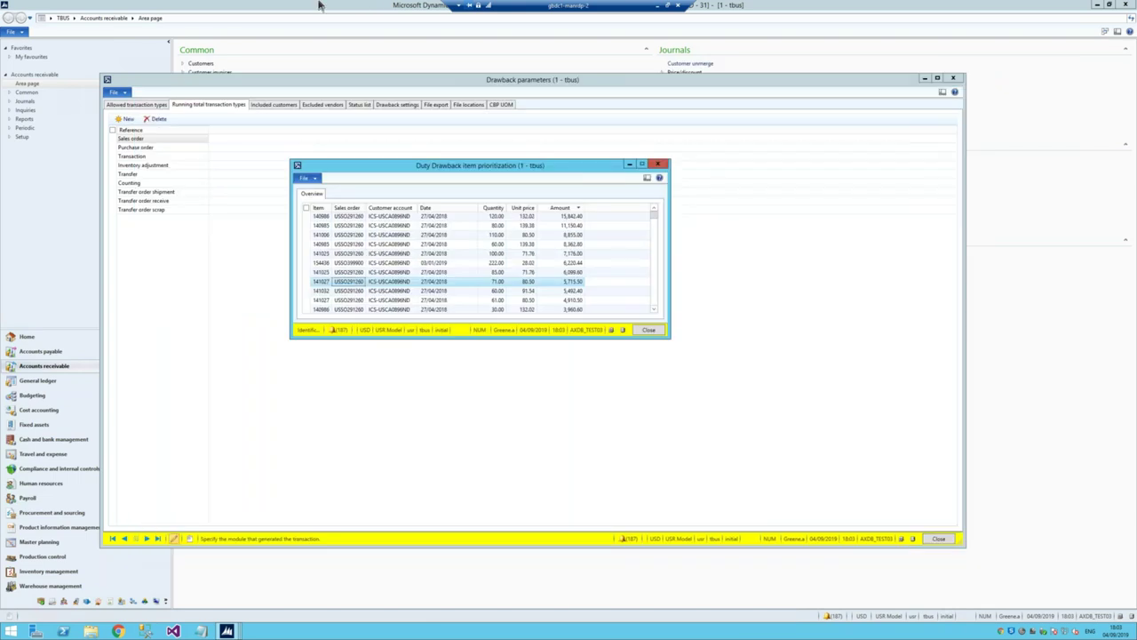
click(338, 42)
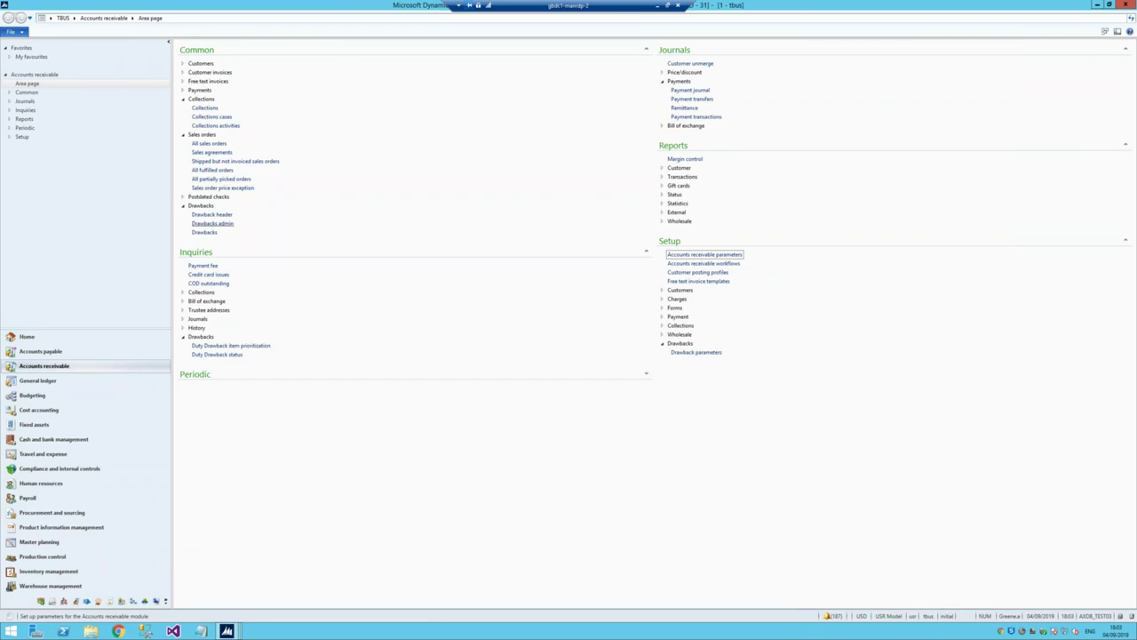
click(222, 228)
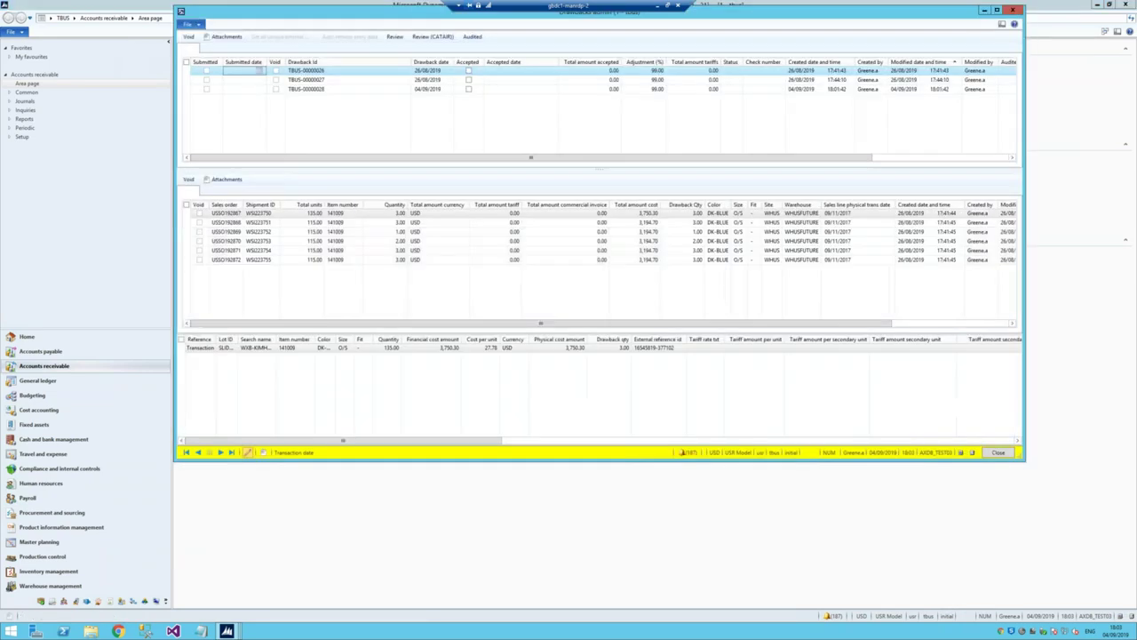
drag(299, 10, 163, 94)
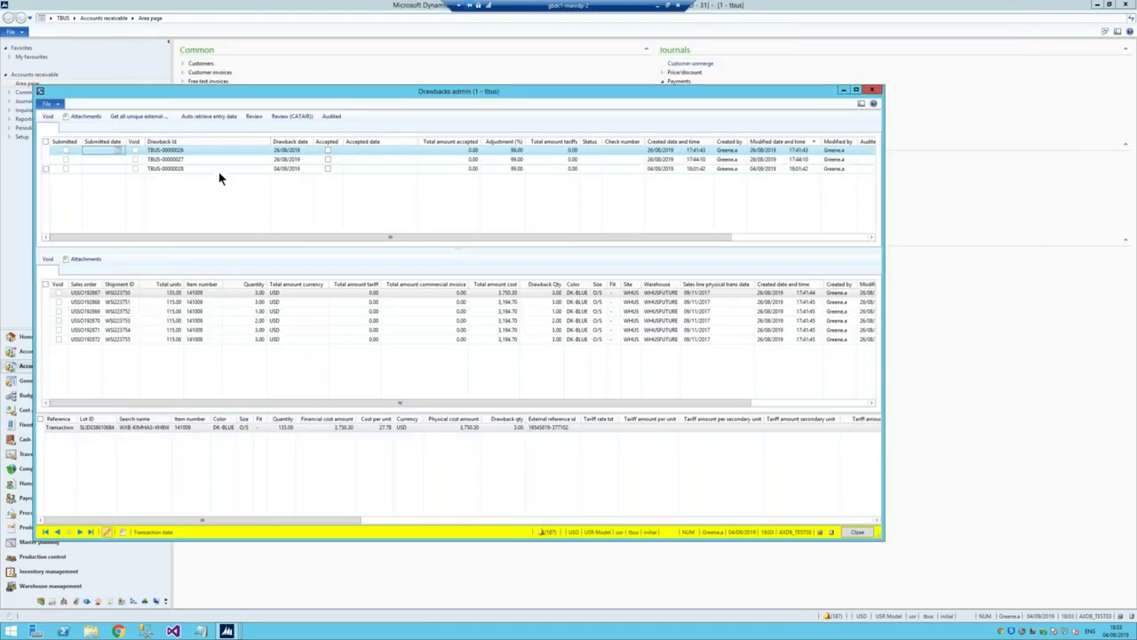
Set the status of the drawback dated 04/09/2019 to the one described as Prepared Ready for Review.
click(291, 169)
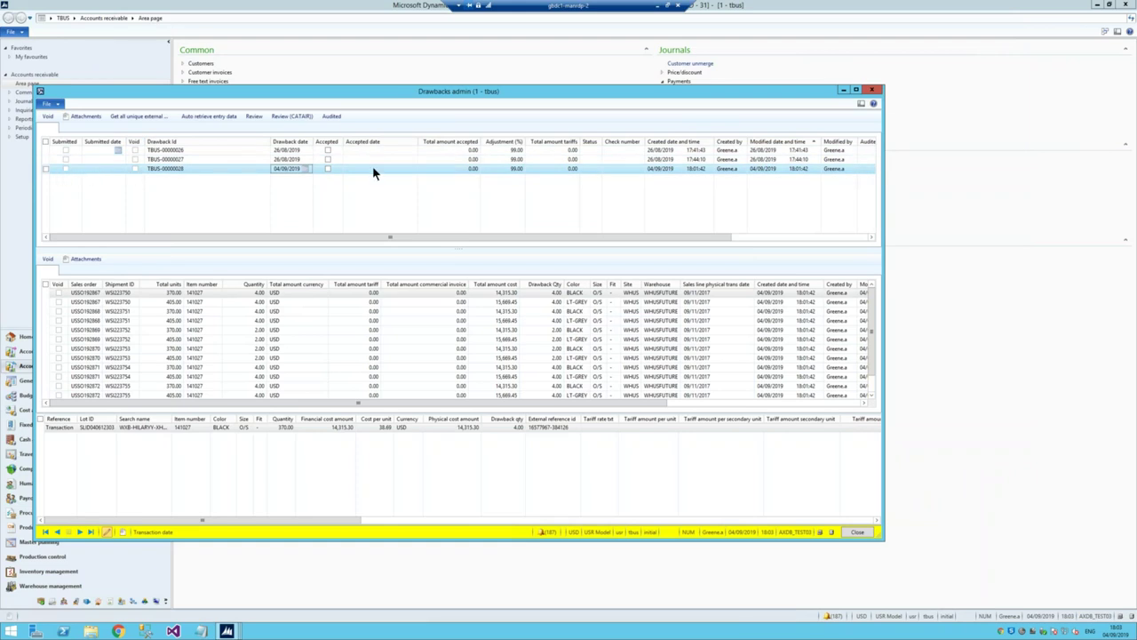
click(591, 168)
click(594, 168)
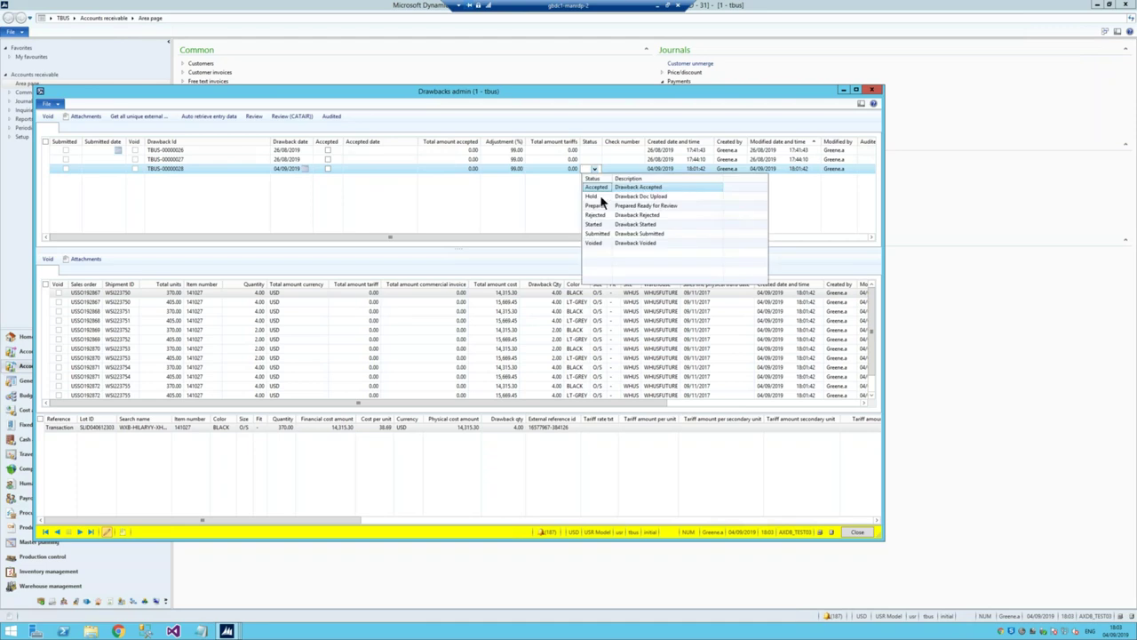
click(609, 205)
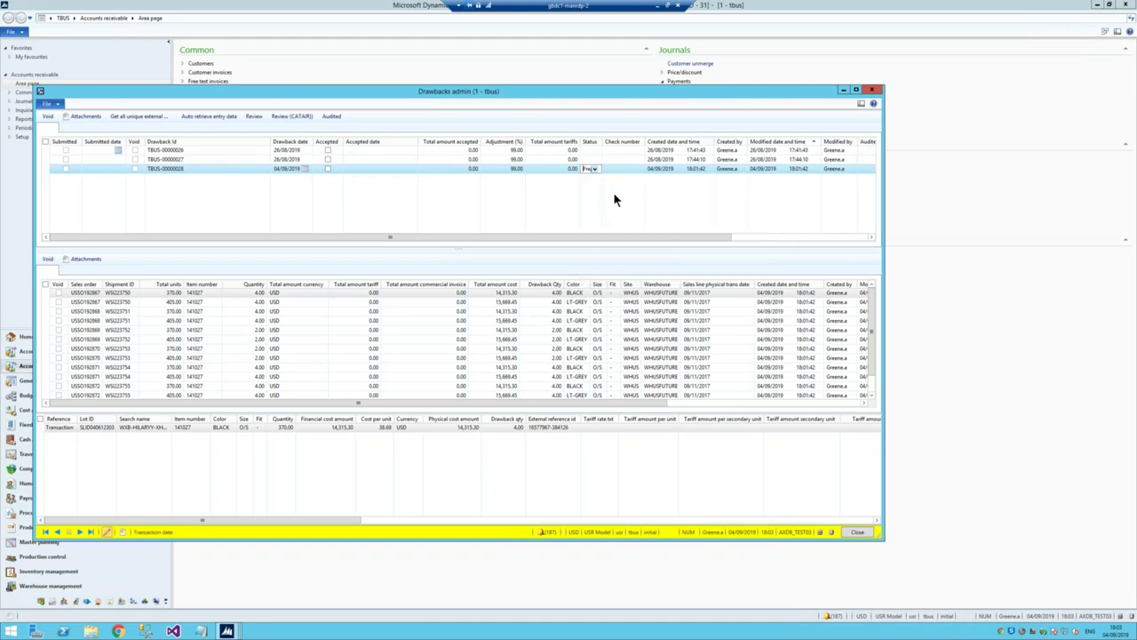
click(627, 174)
click(889, 233)
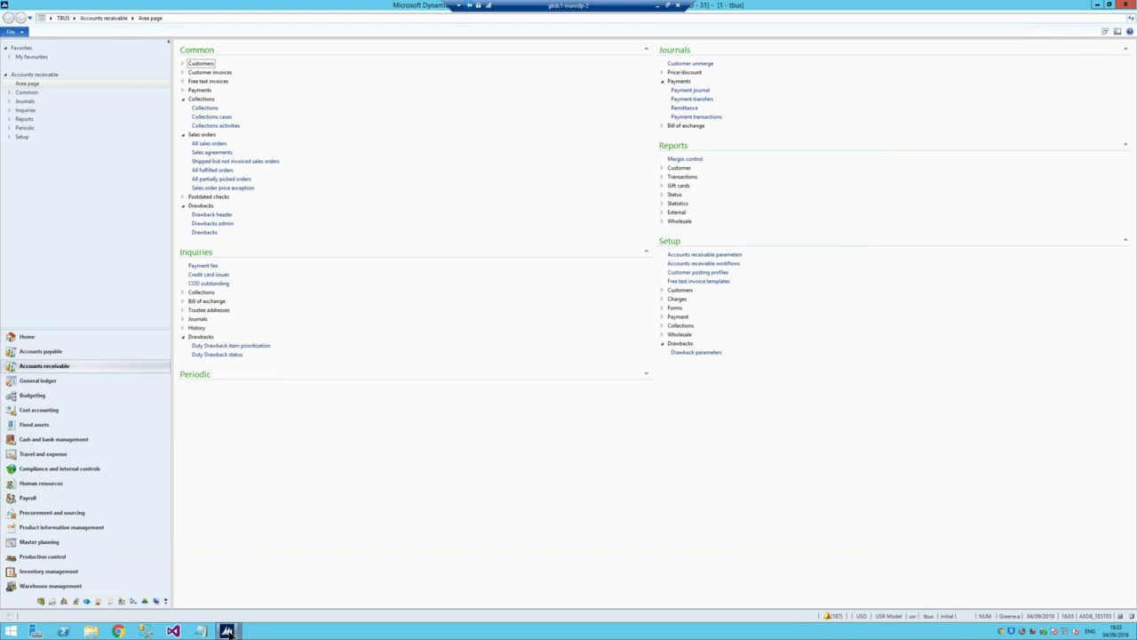
Bring back the Drawbacks admin form, widen it to show more columns, and examine the references of its black and light-grey lines.
mouse_move(227, 632)
click(381, 587)
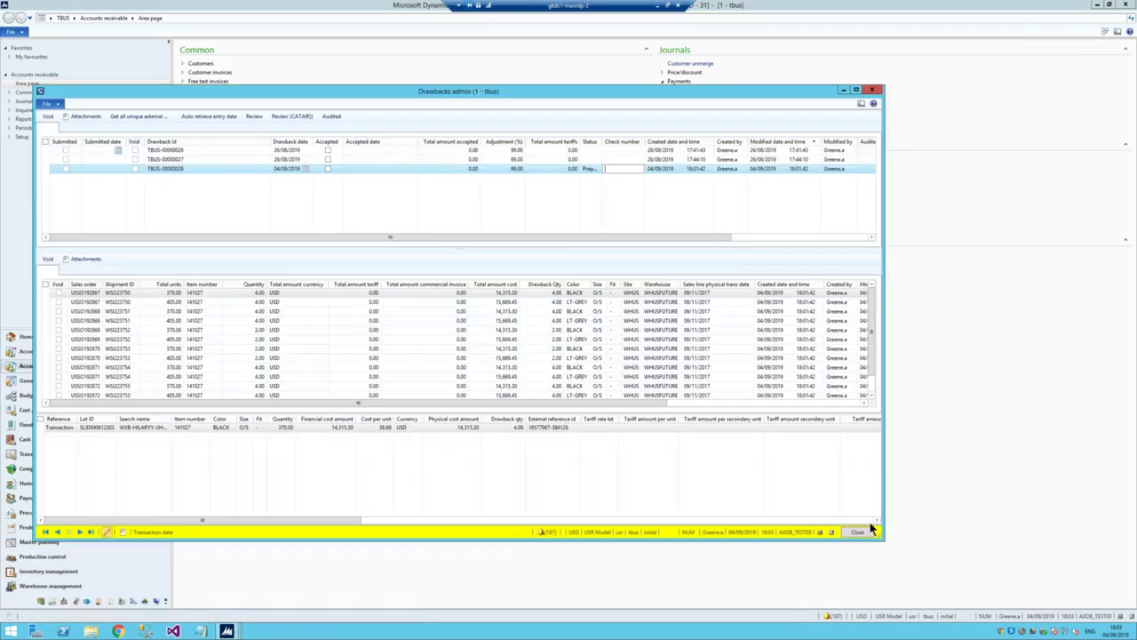
drag(876, 536, 1128, 538)
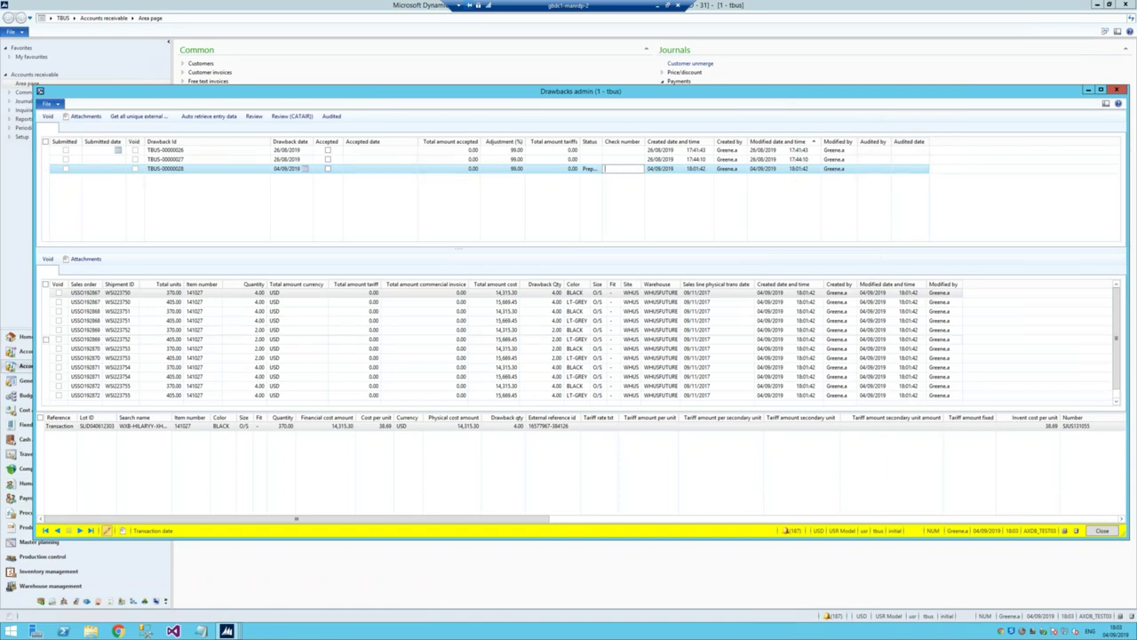
click(586, 320)
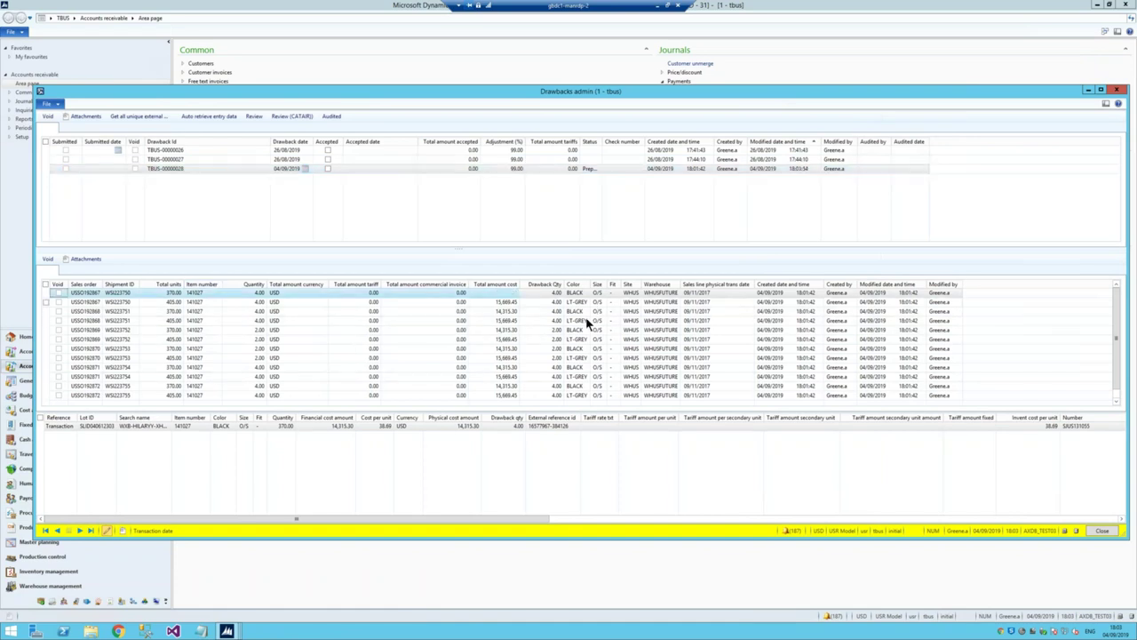
click(590, 368)
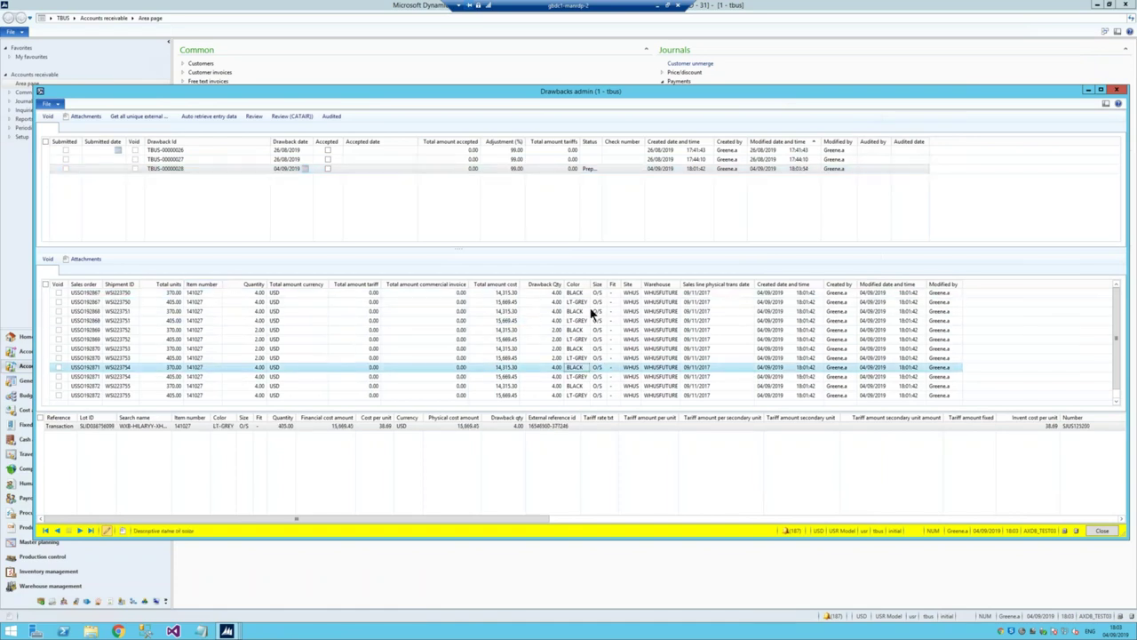
click(230, 119)
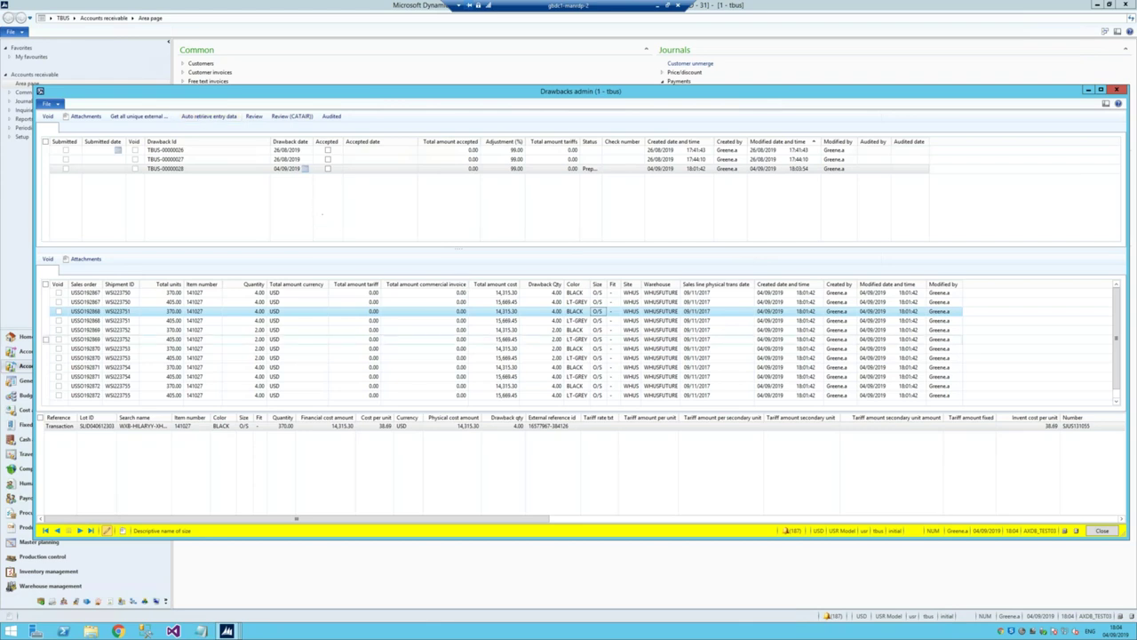
click(360, 321)
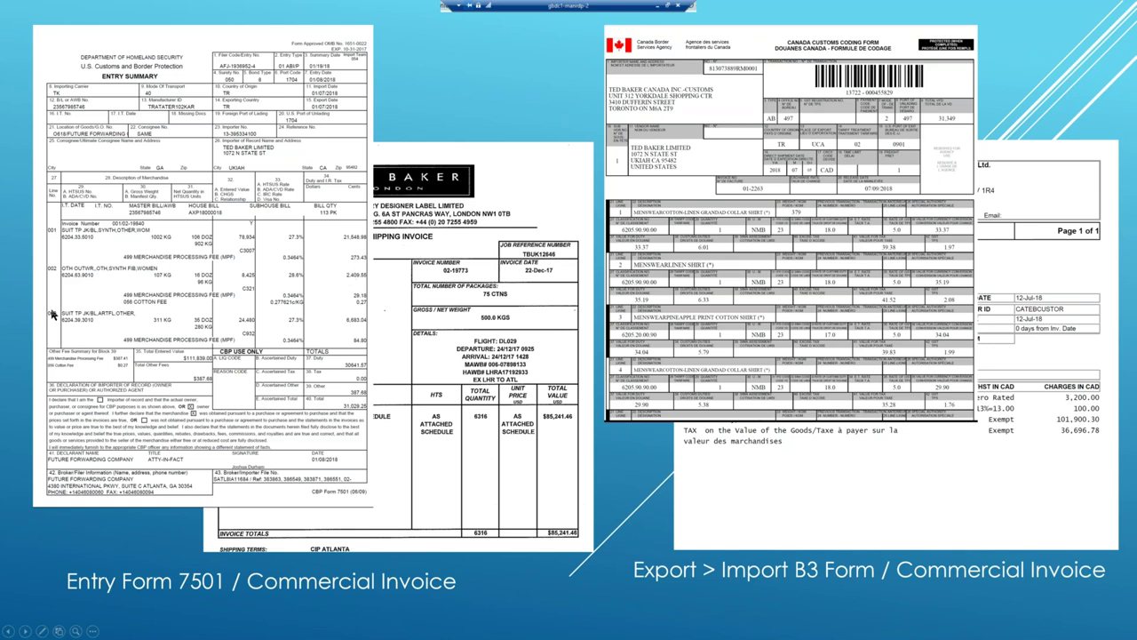
Switch back to Dynamics AX and try to mark the drawback dated 04/09/2019 as audited, dismissing each message.
key(alt+Tab)
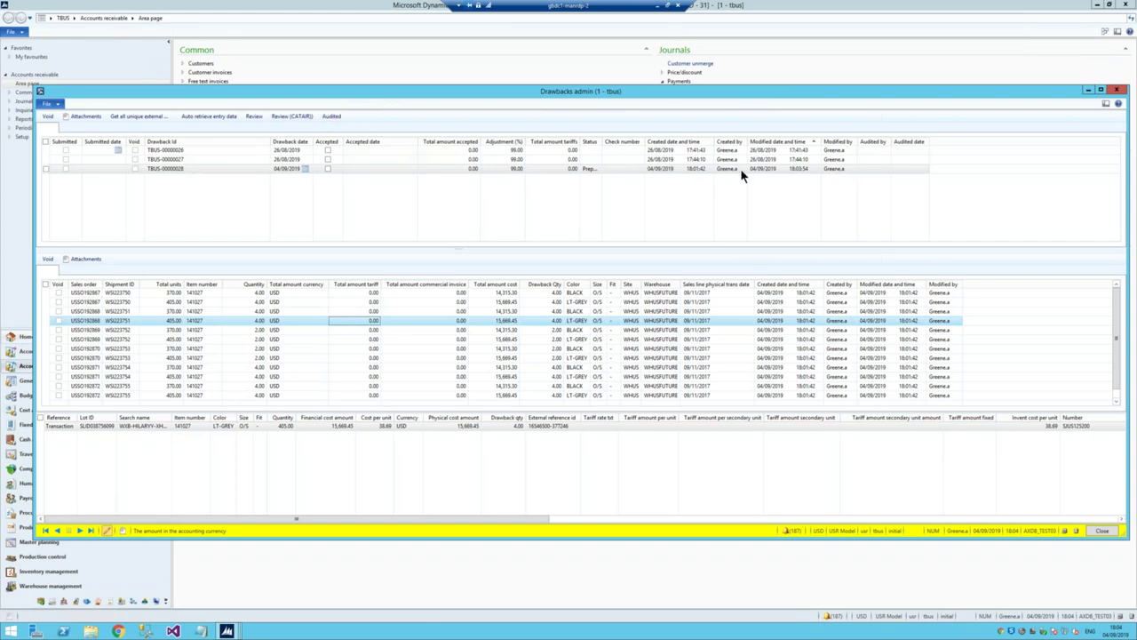
click(330, 120)
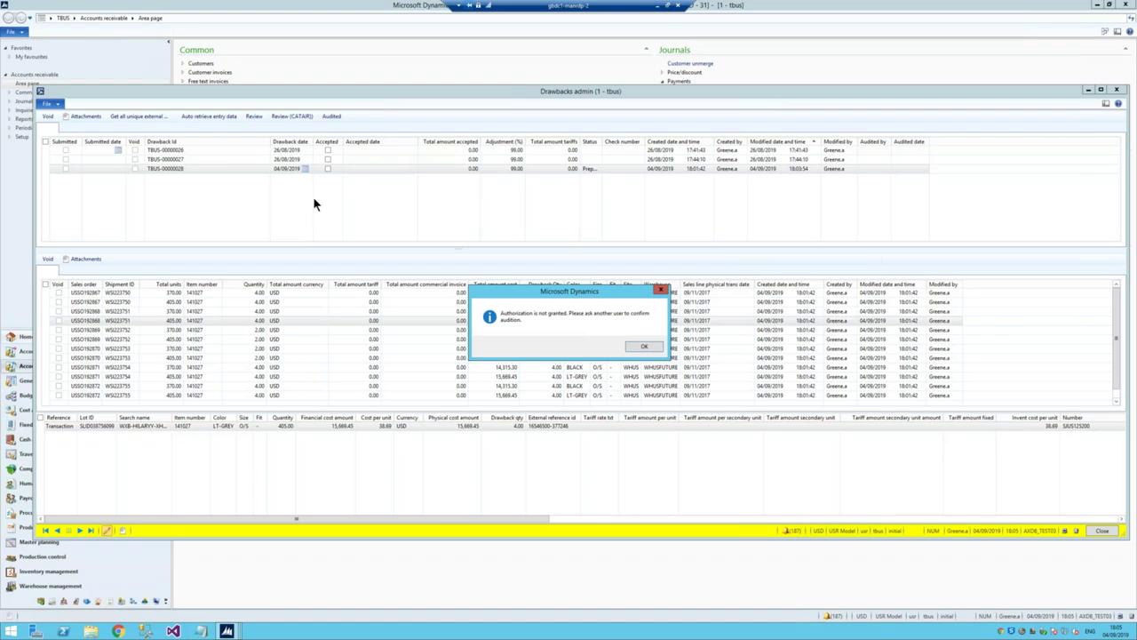
click(643, 347)
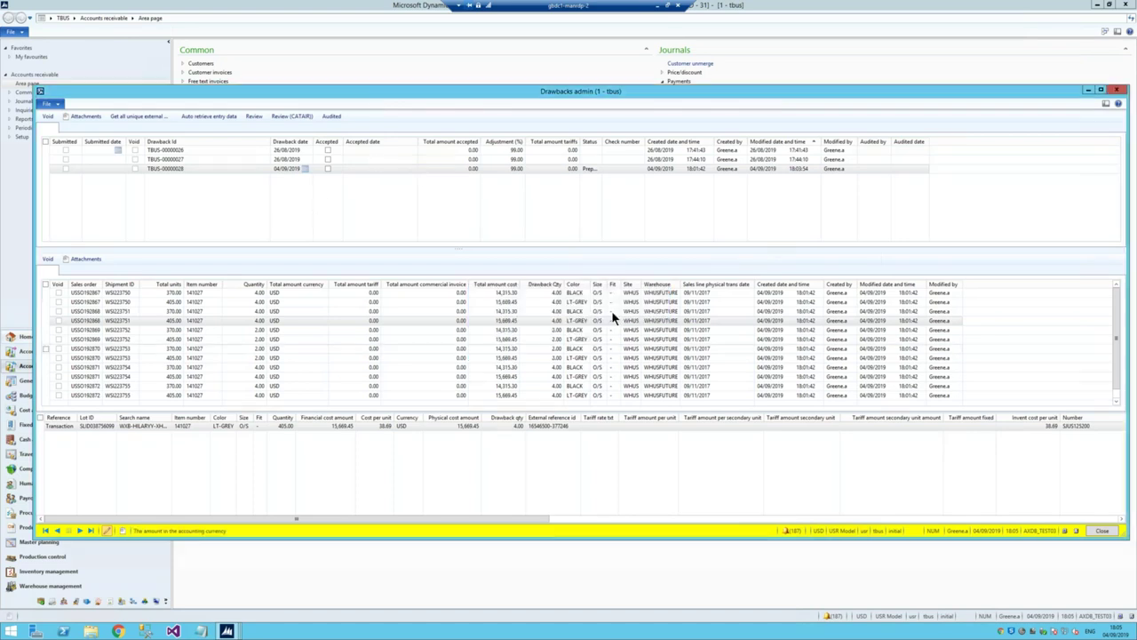
click(331, 117)
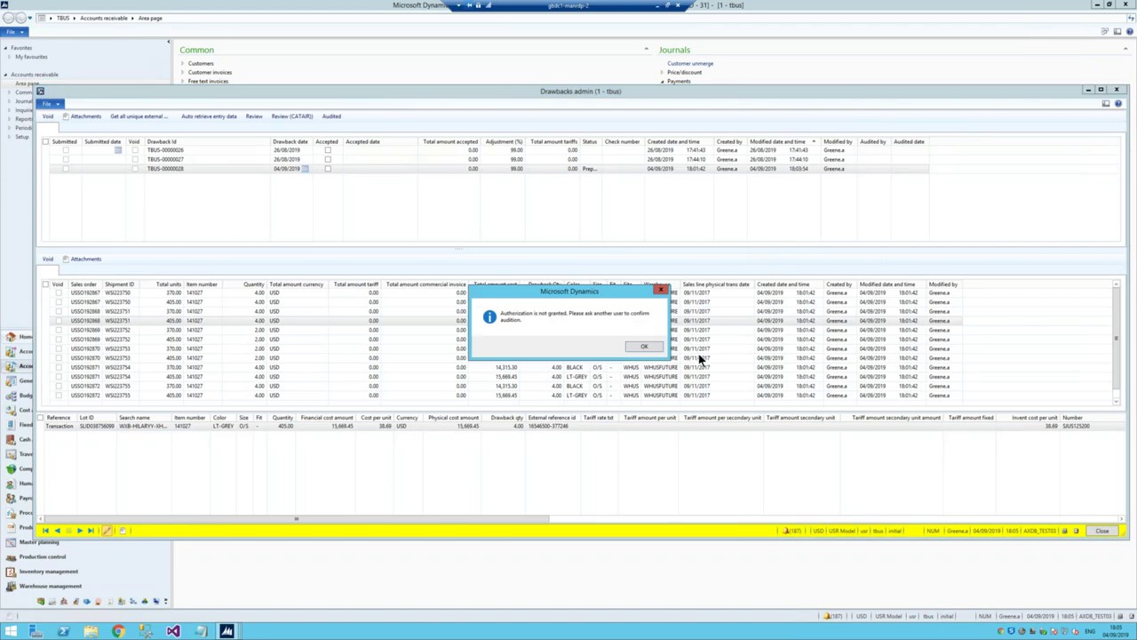
click(642, 348)
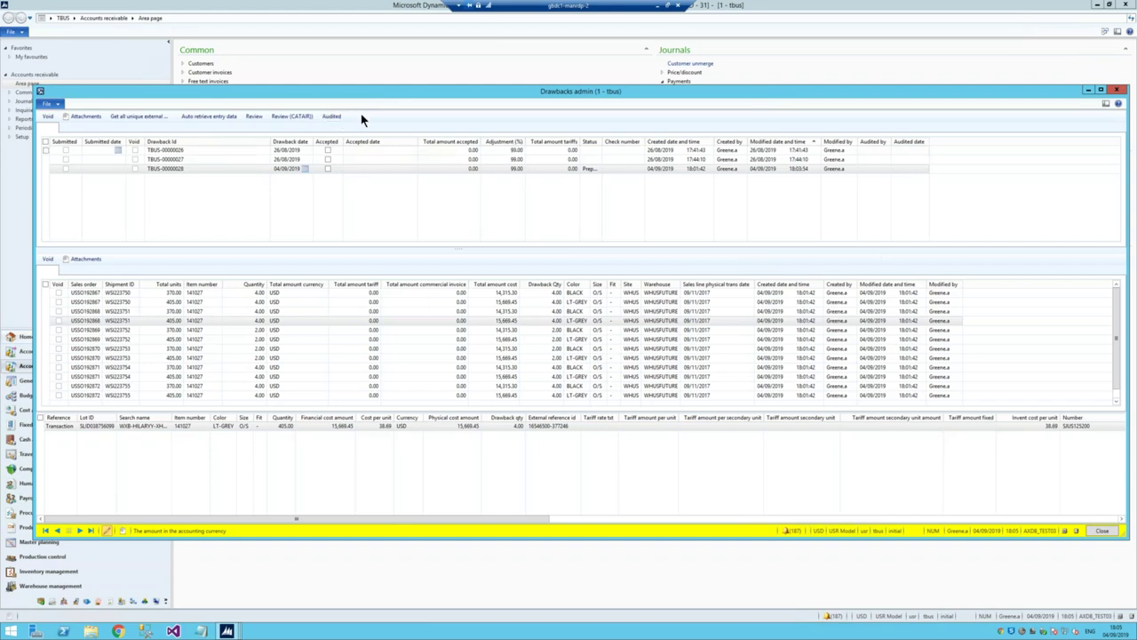
Open the review of the 04/09/2019 drawback's lines, reposition its window, and export the lines to Excel.
click(254, 117)
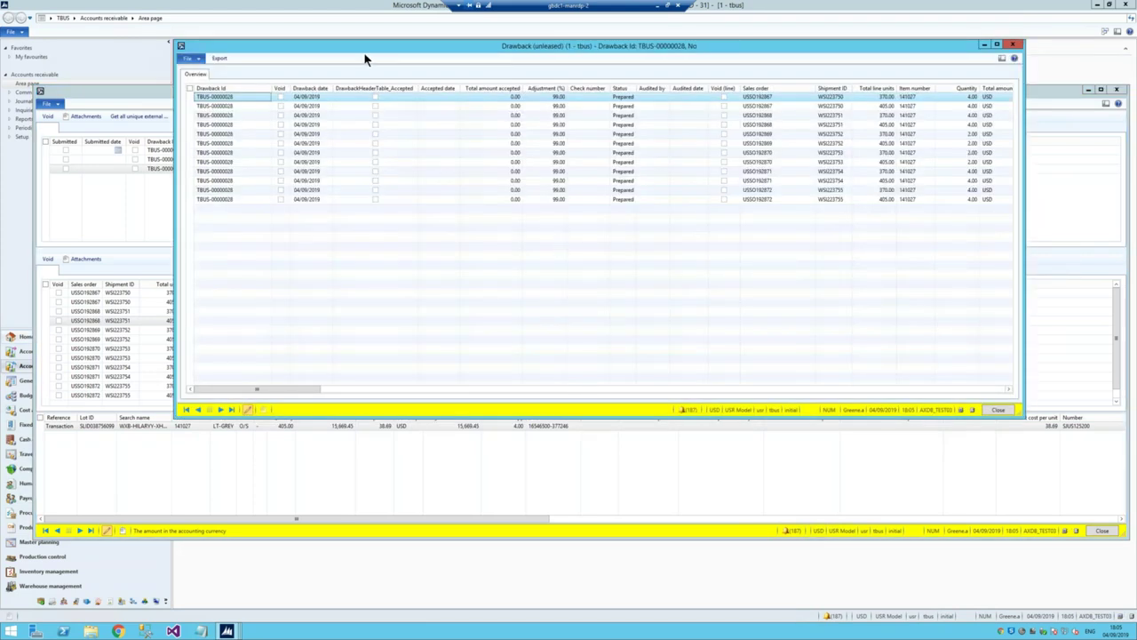
drag(313, 45, 260, 86)
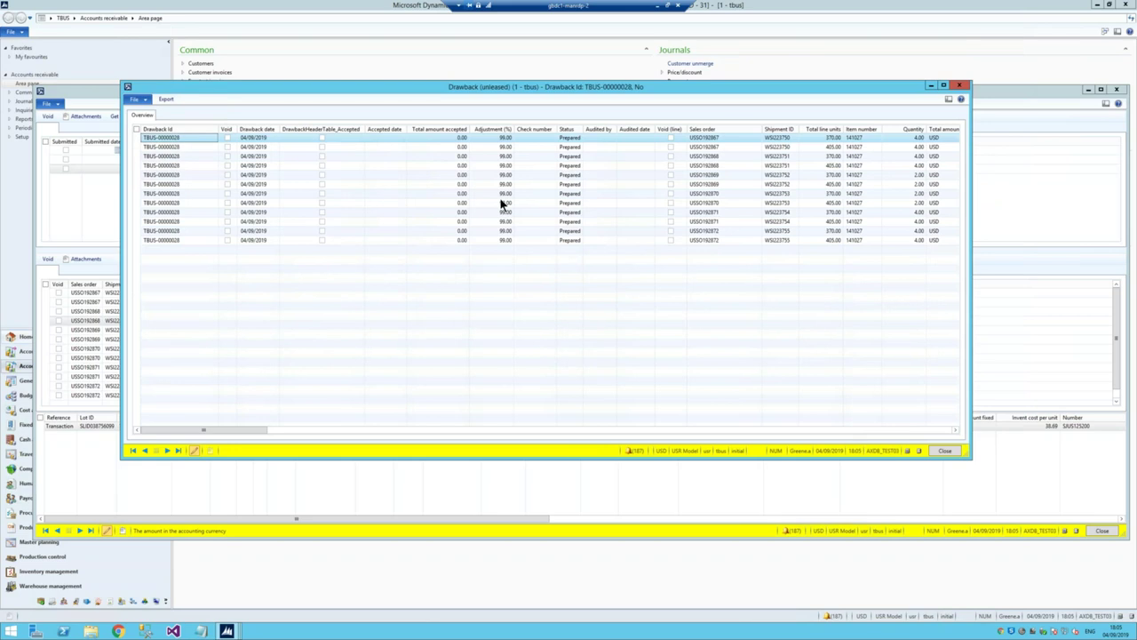
key(ctrl+t)
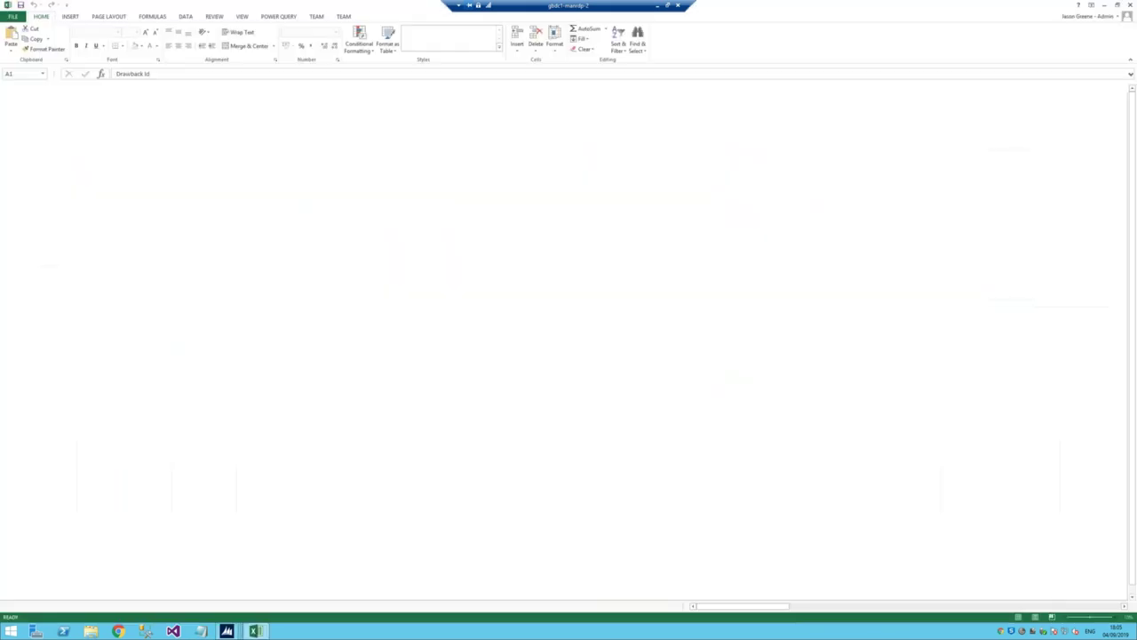
Examine the exported drawback lines across all columns, including tariff, sales order, shipment and date fields, and close the workbook.
drag(727, 605, 996, 609)
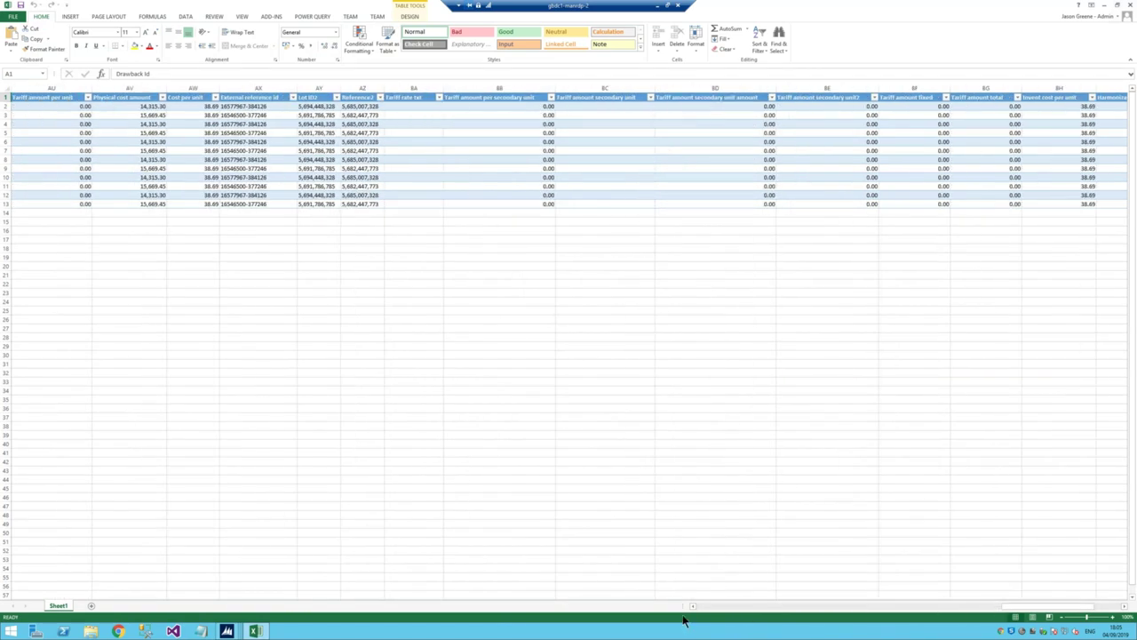
click(718, 608)
click(718, 608)
click(718, 609)
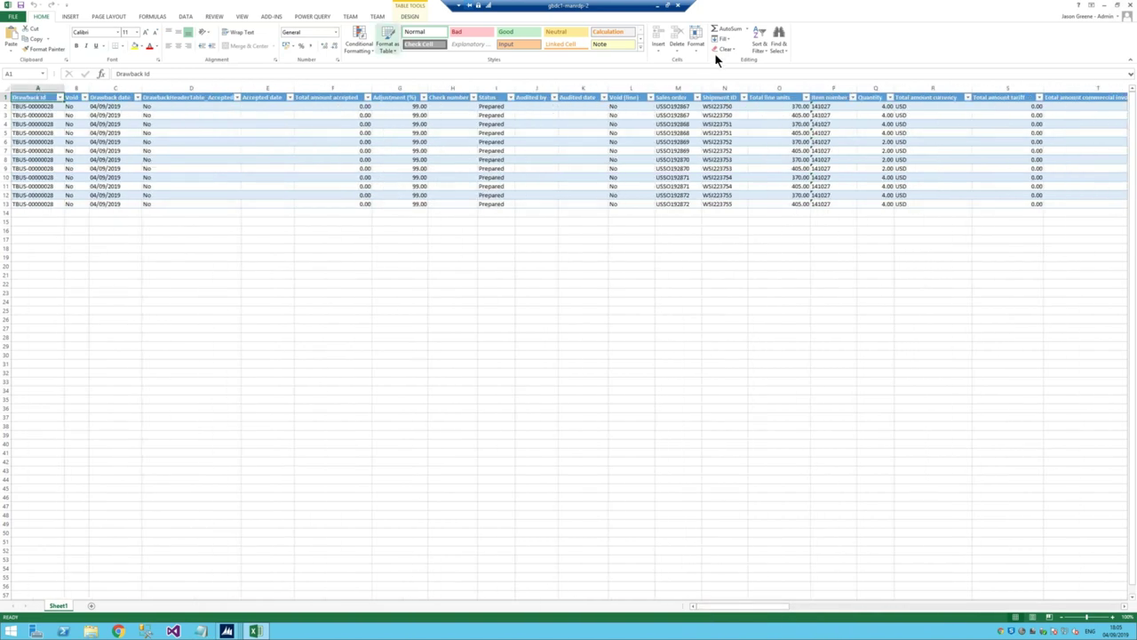
click(737, 126)
click(698, 141)
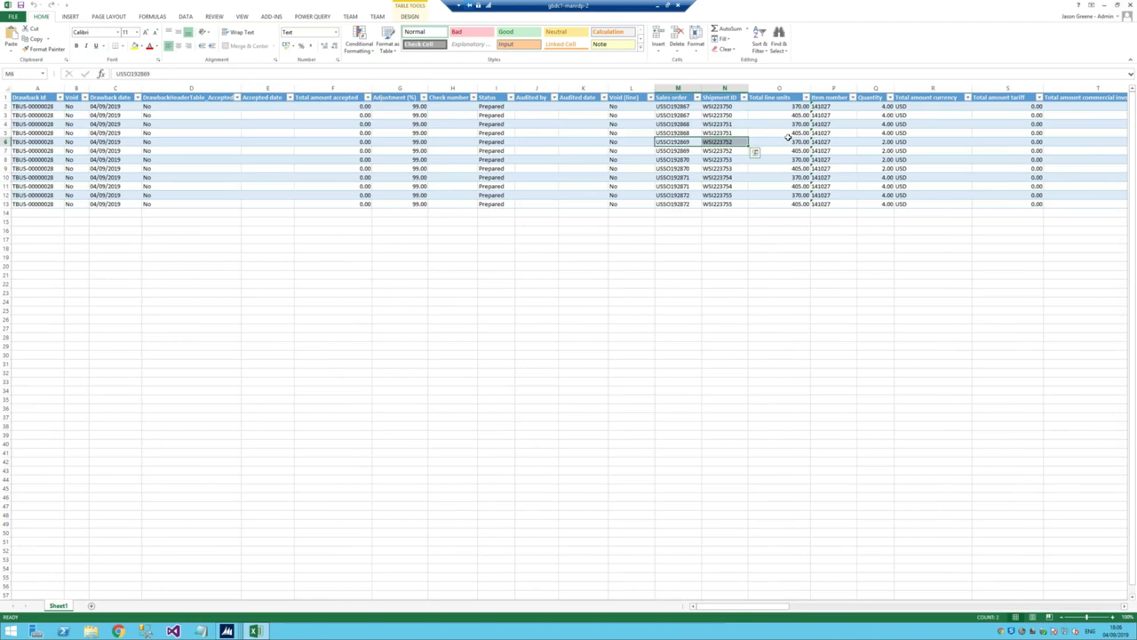
click(760, 142)
drag(104, 153, 111, 160)
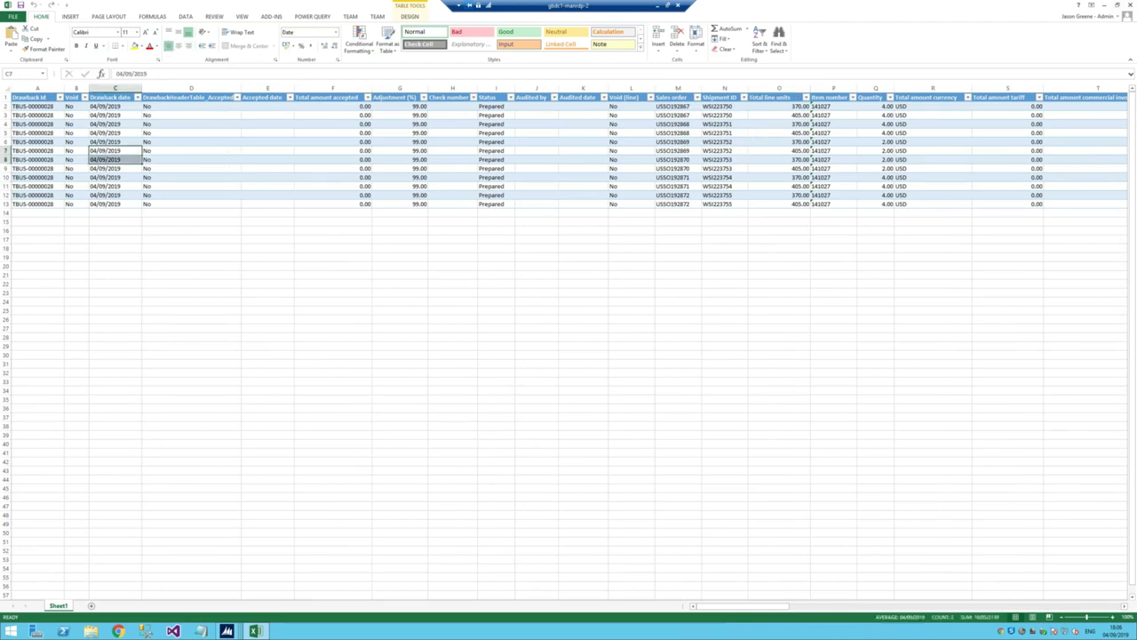
click(1131, 5)
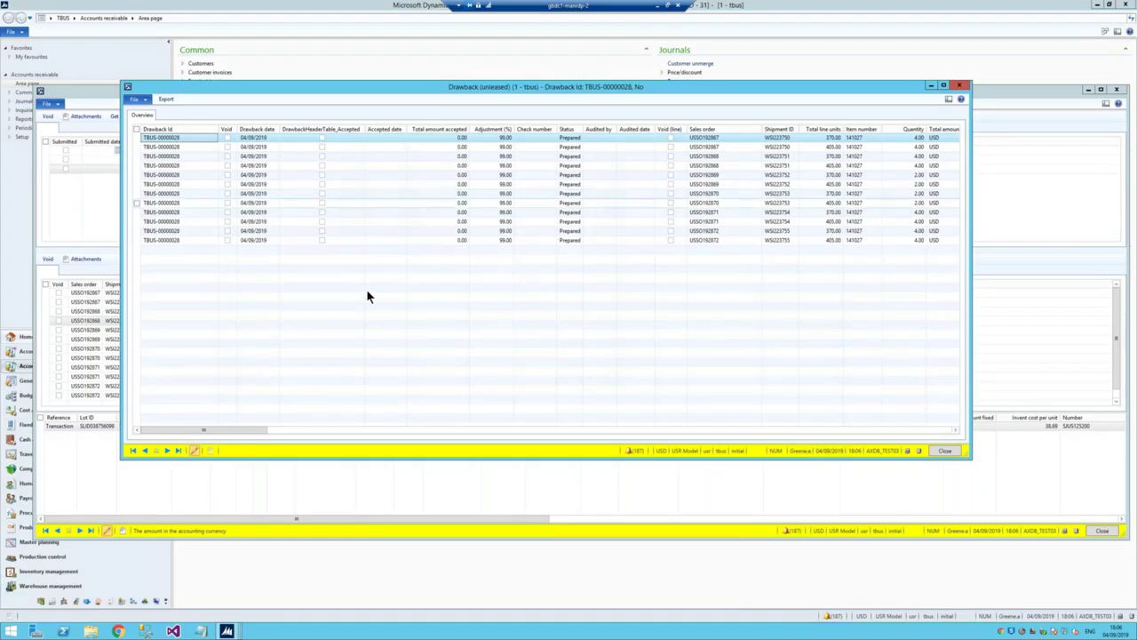
View the file export record types in Drawback parameters and return to the Drawbacks admin form.
click(83, 210)
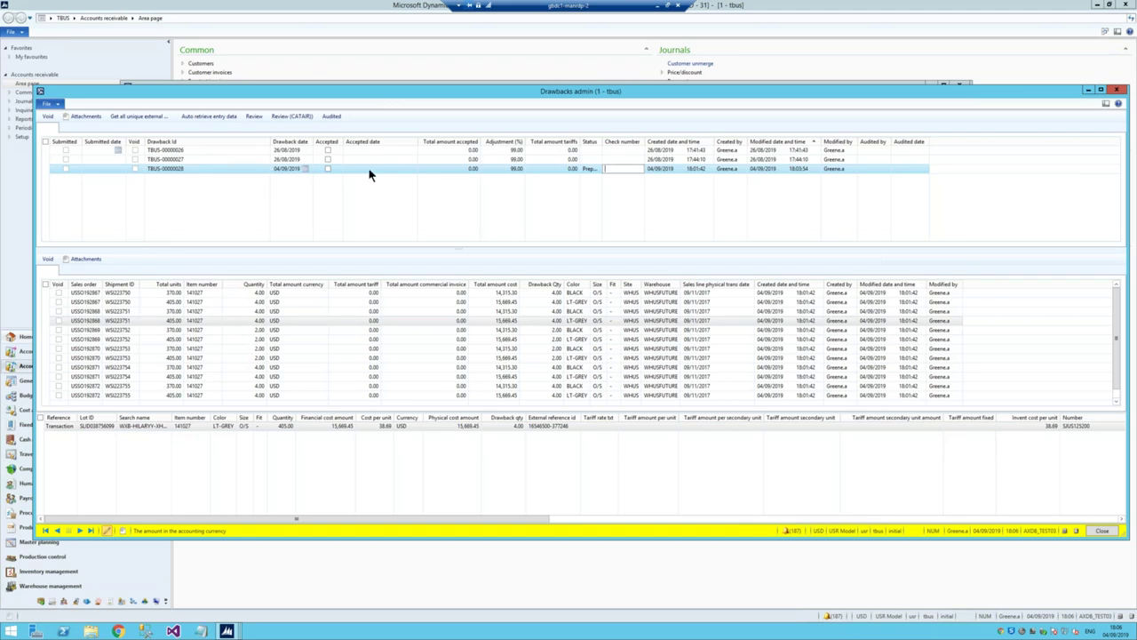
click(445, 568)
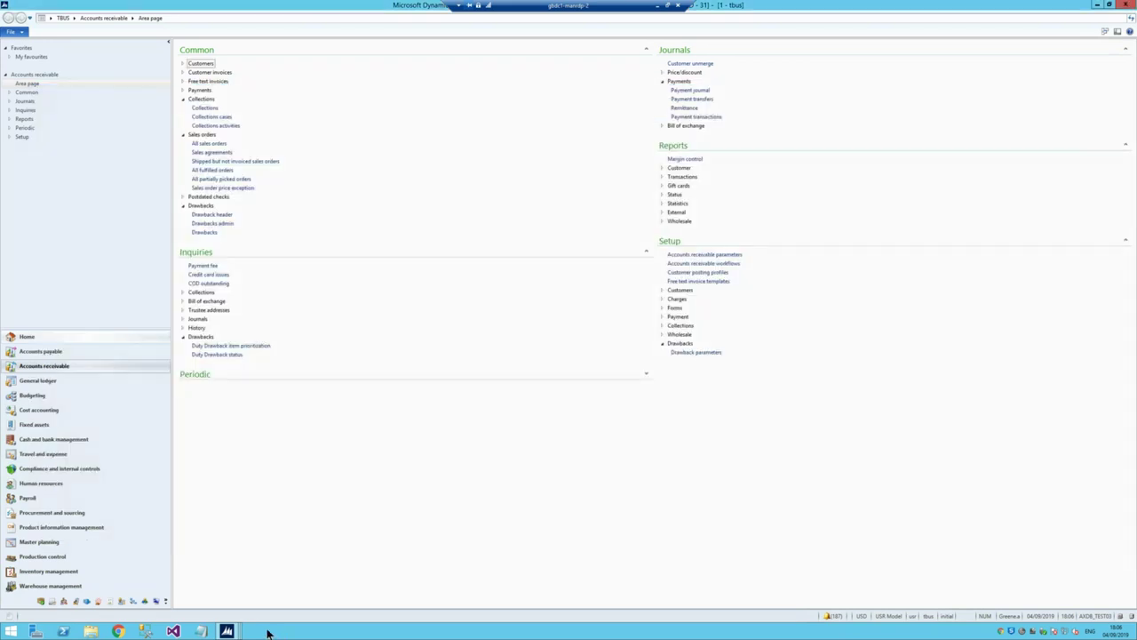
mouse_move(226, 630)
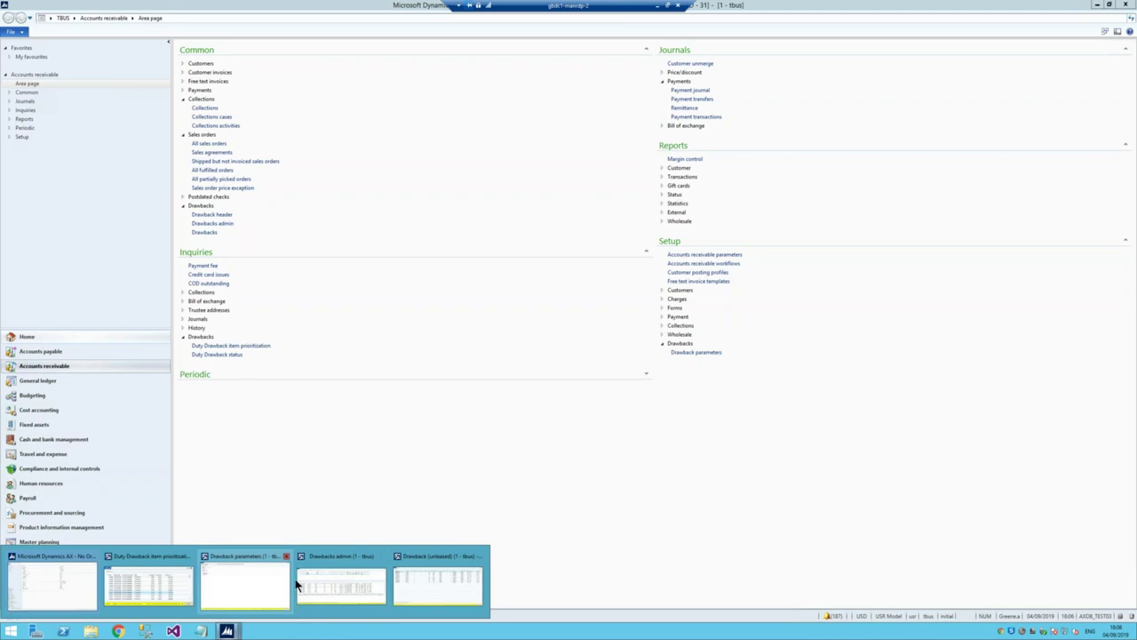
click(258, 584)
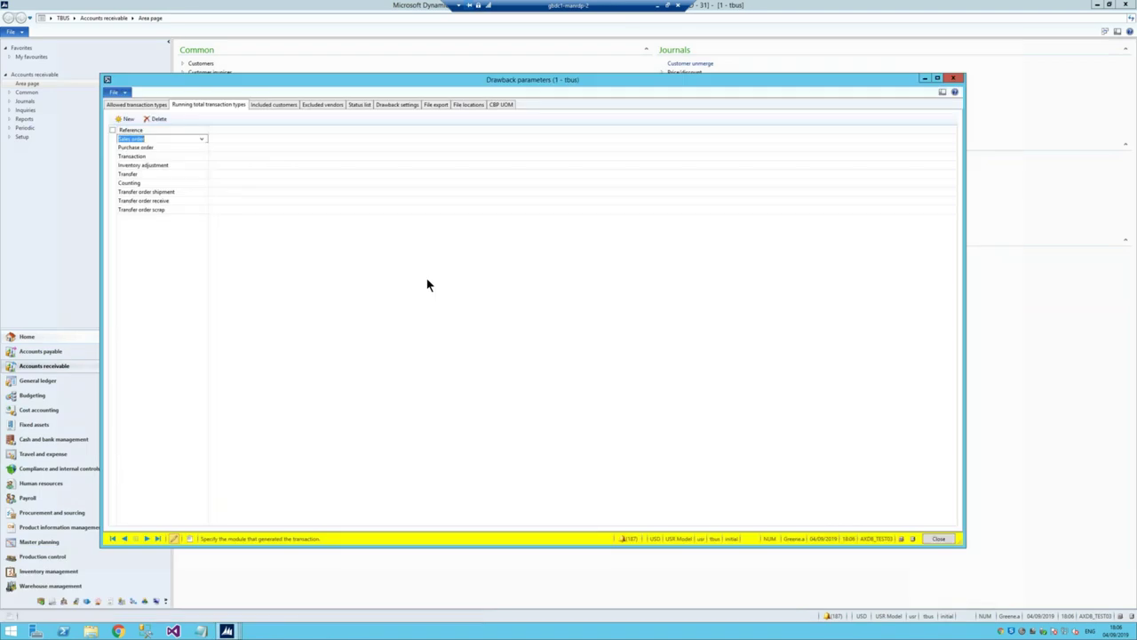
click(437, 105)
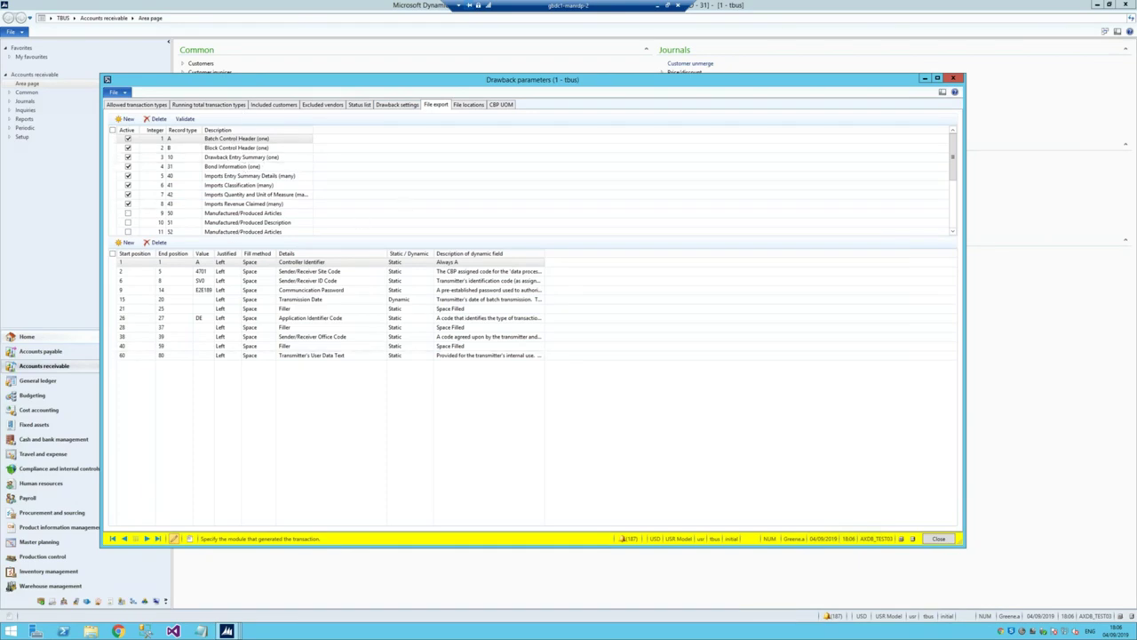
mouse_move(227, 629)
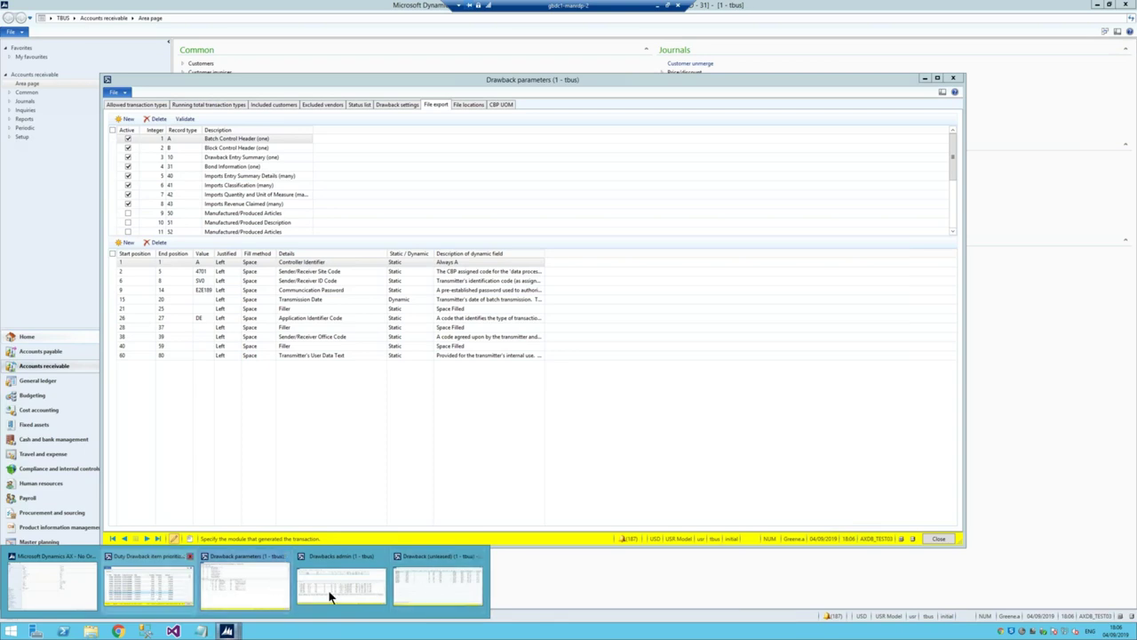
click(361, 587)
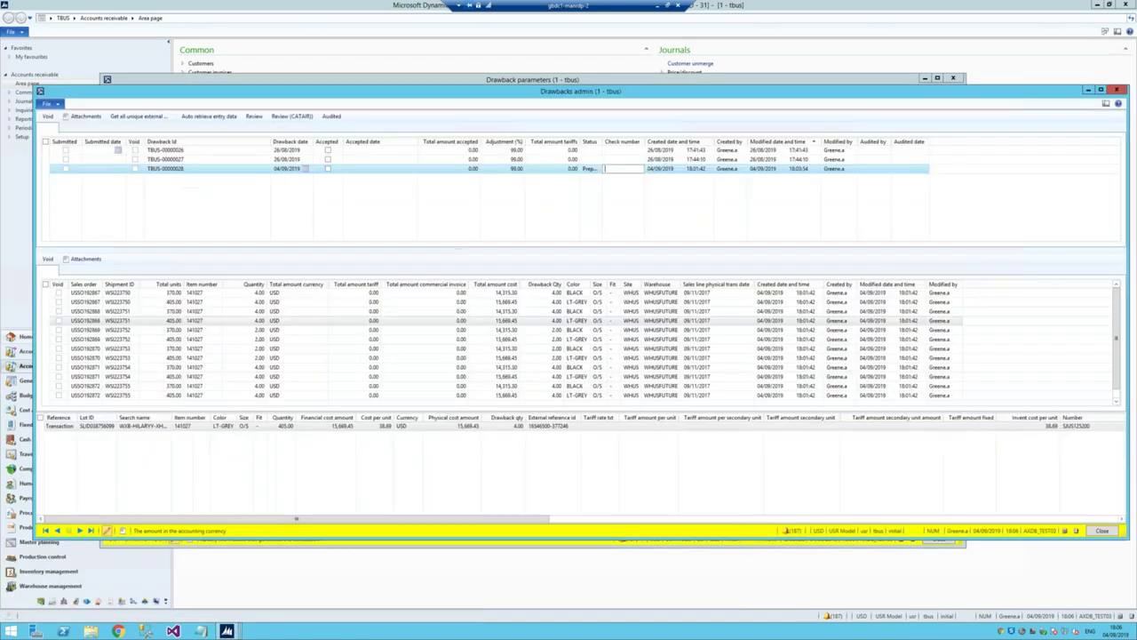
Open the CATAIR review of the drawback, enlarge its window, and examine the header, import and export records.
click(293, 117)
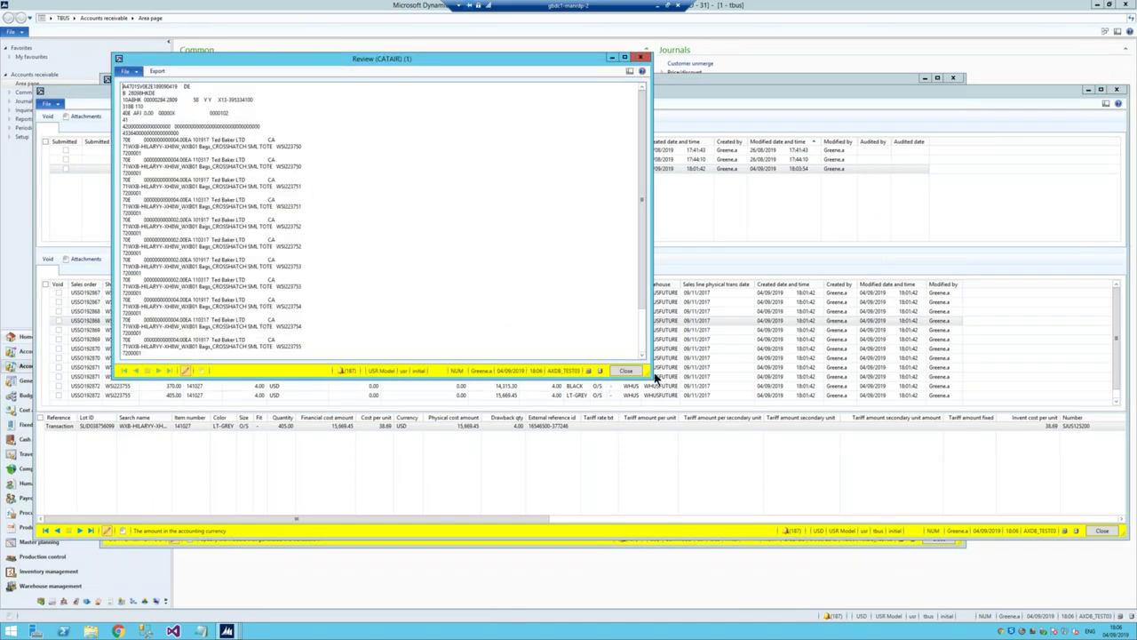
drag(651, 376, 750, 520)
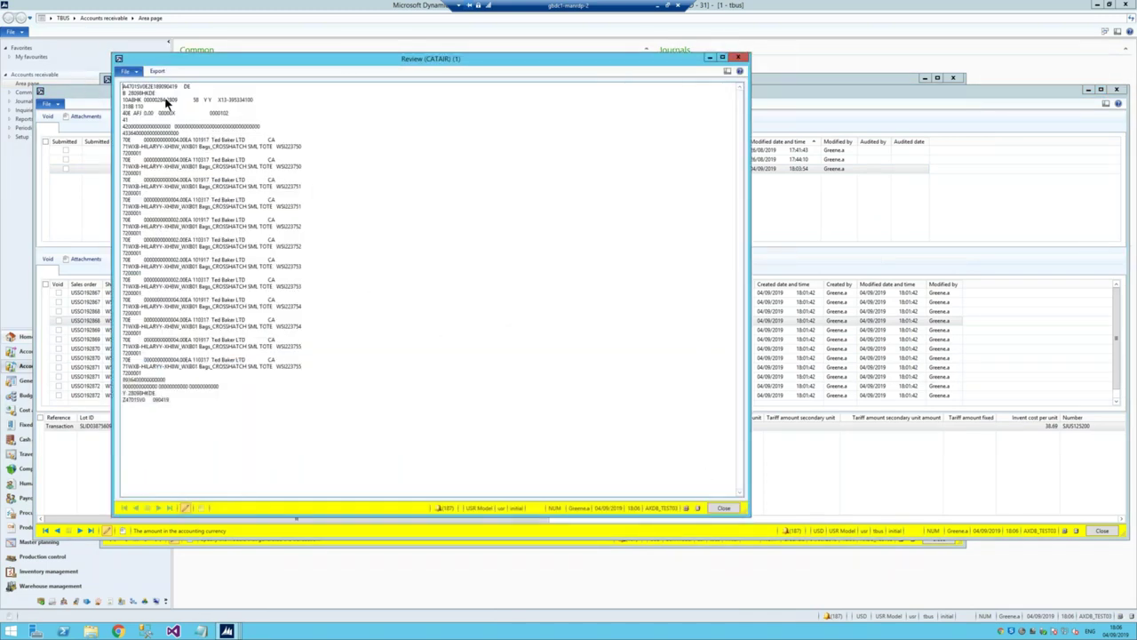
drag(123, 86, 351, 484)
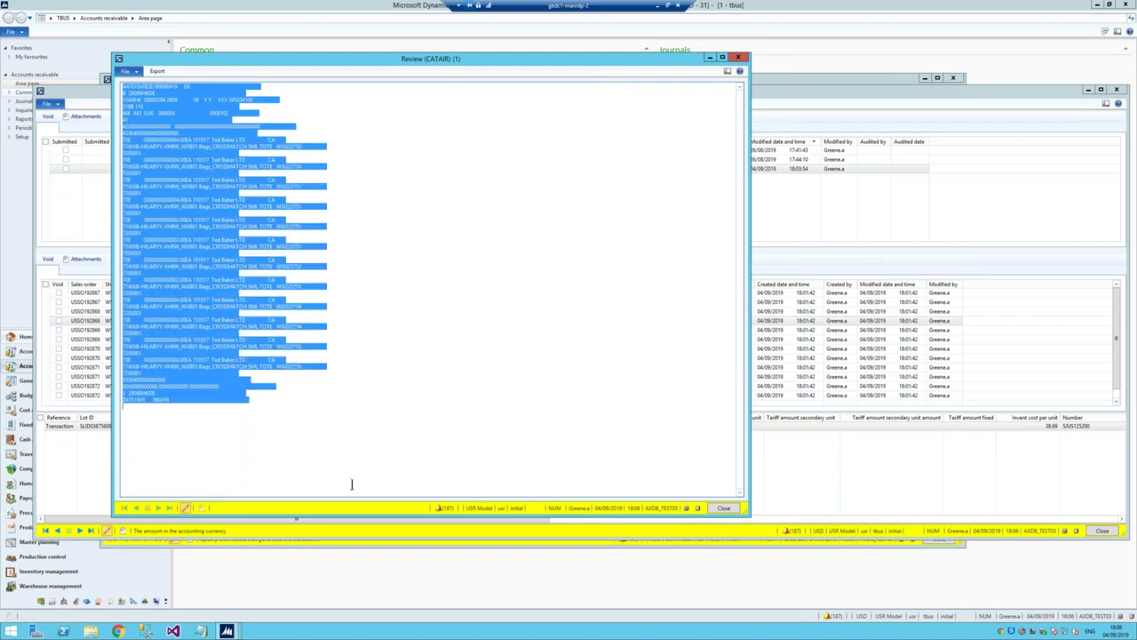
click(286, 181)
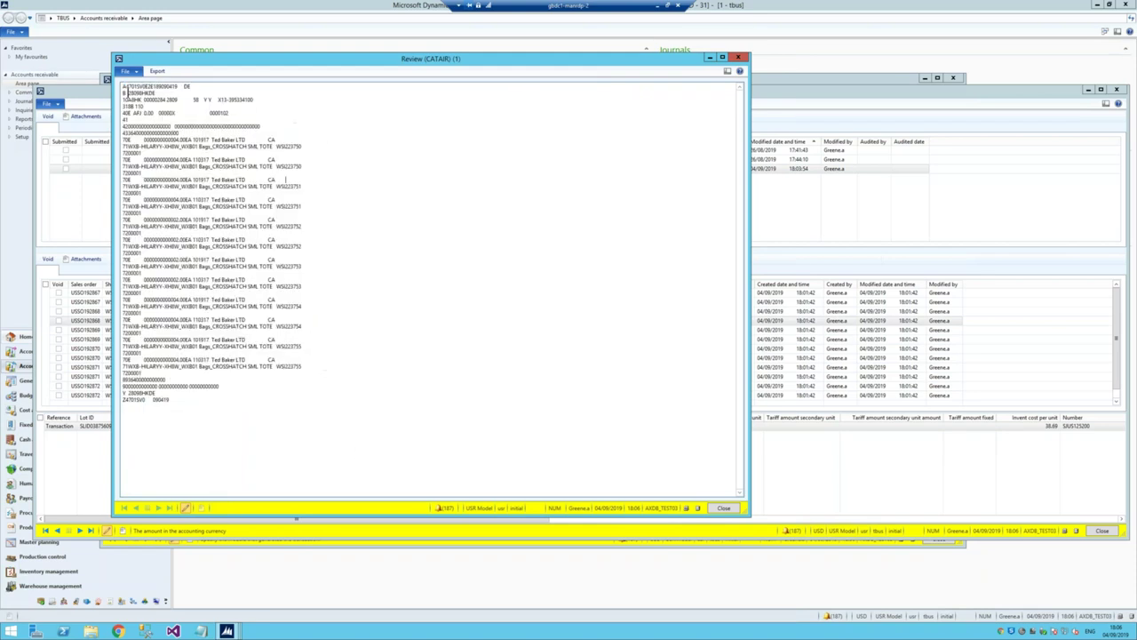
drag(128, 113, 272, 135)
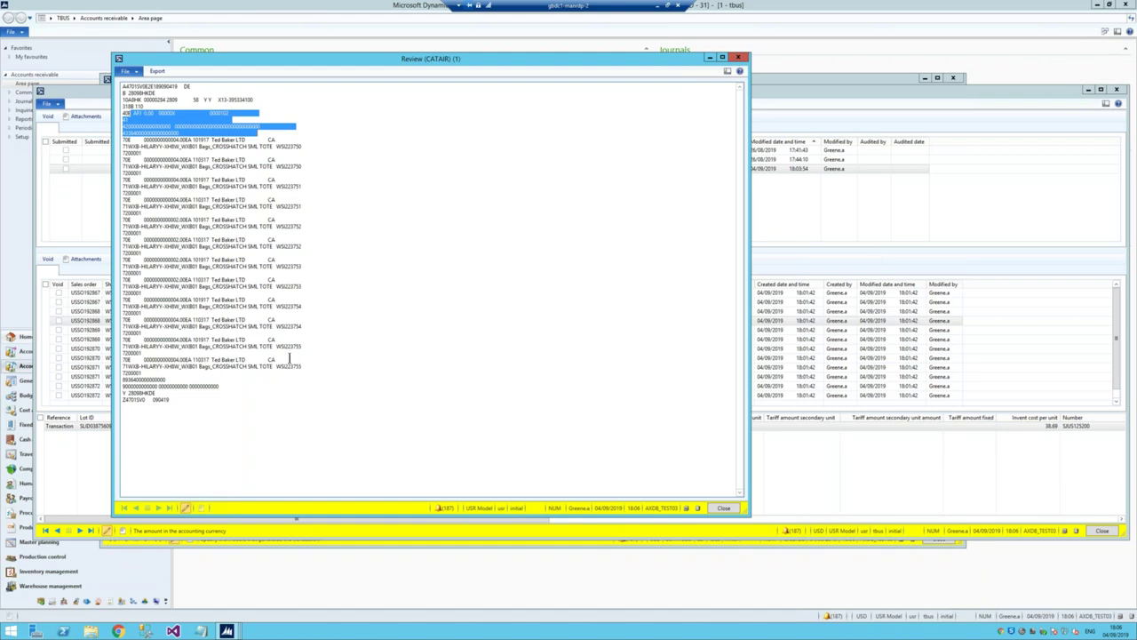
click(229, 284)
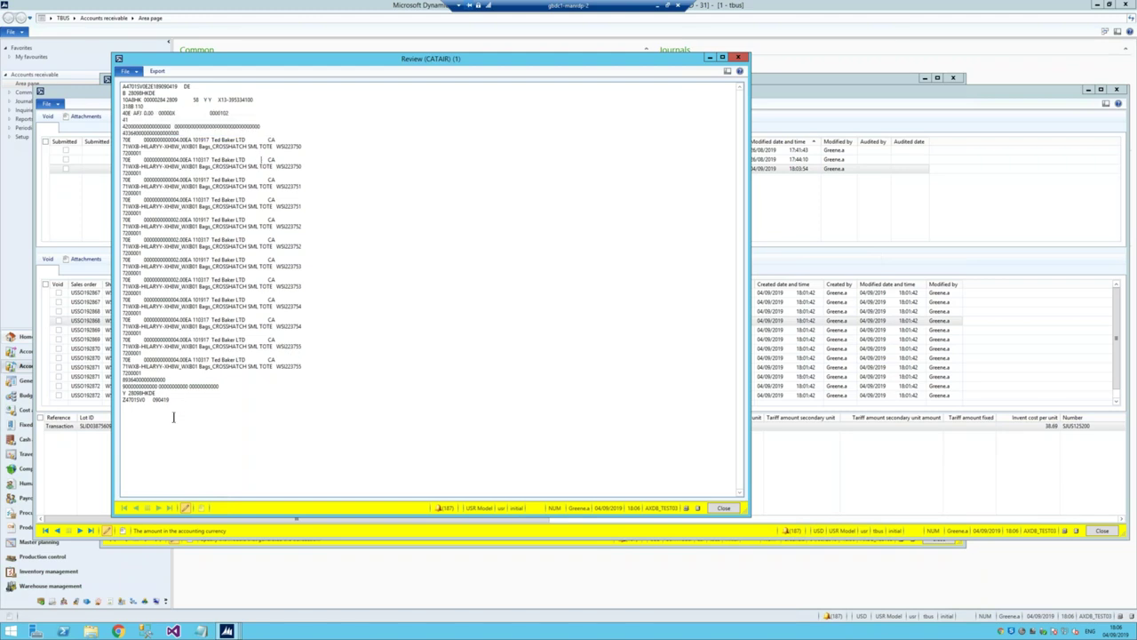
drag(173, 418, 91, 77)
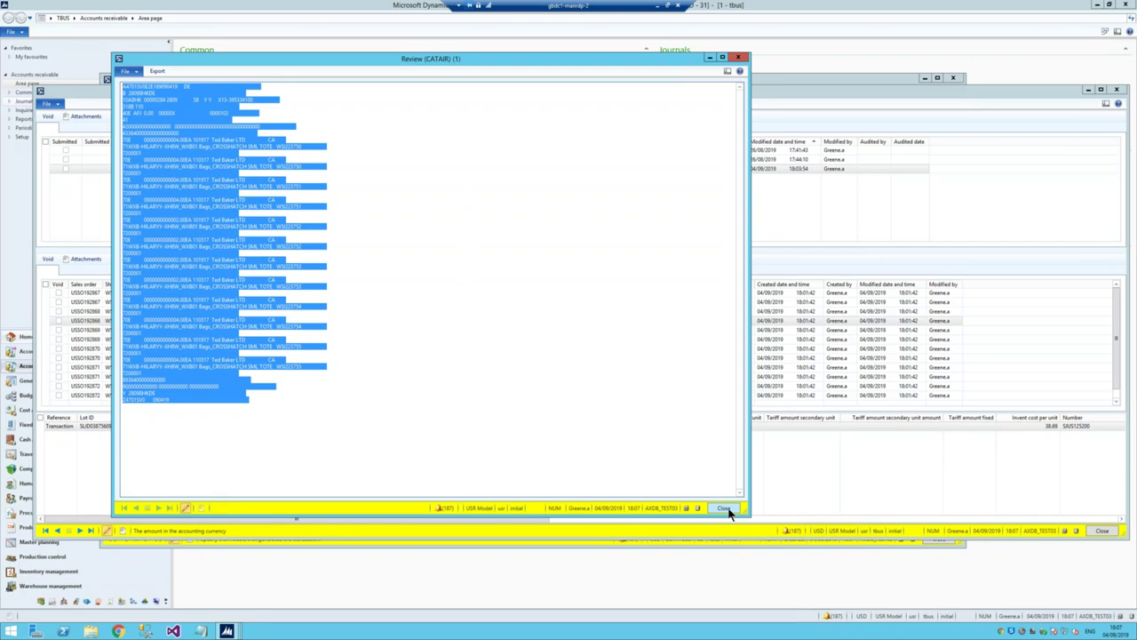
click(274, 246)
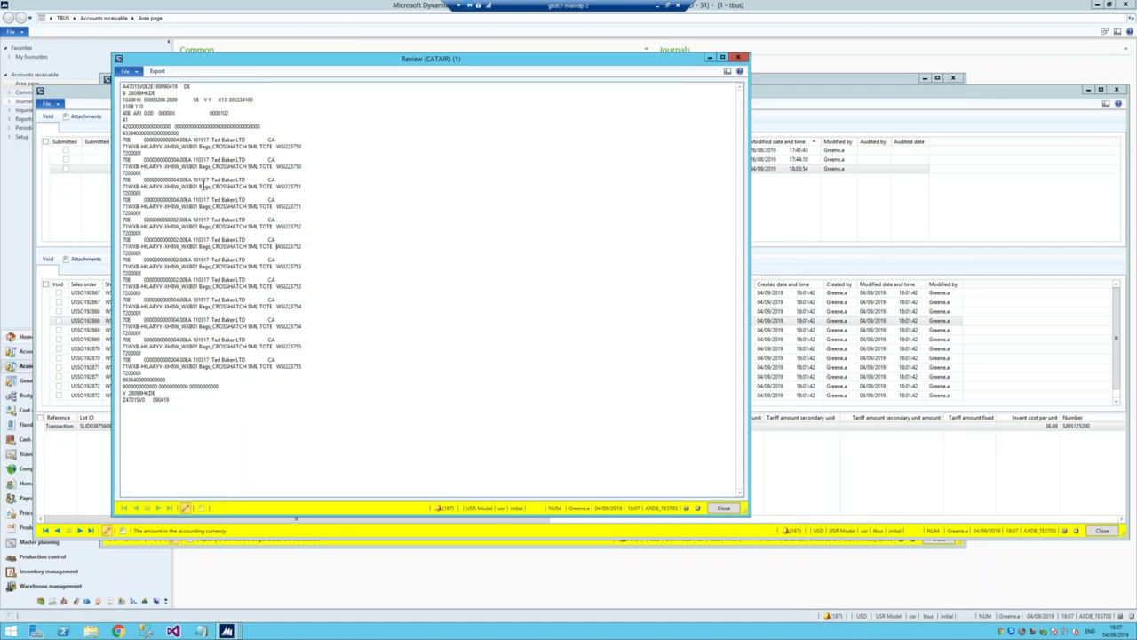
Adjust the CATAIR text by hand and export it as the drawback's submission file.
click(281, 146)
key(BackSpace)
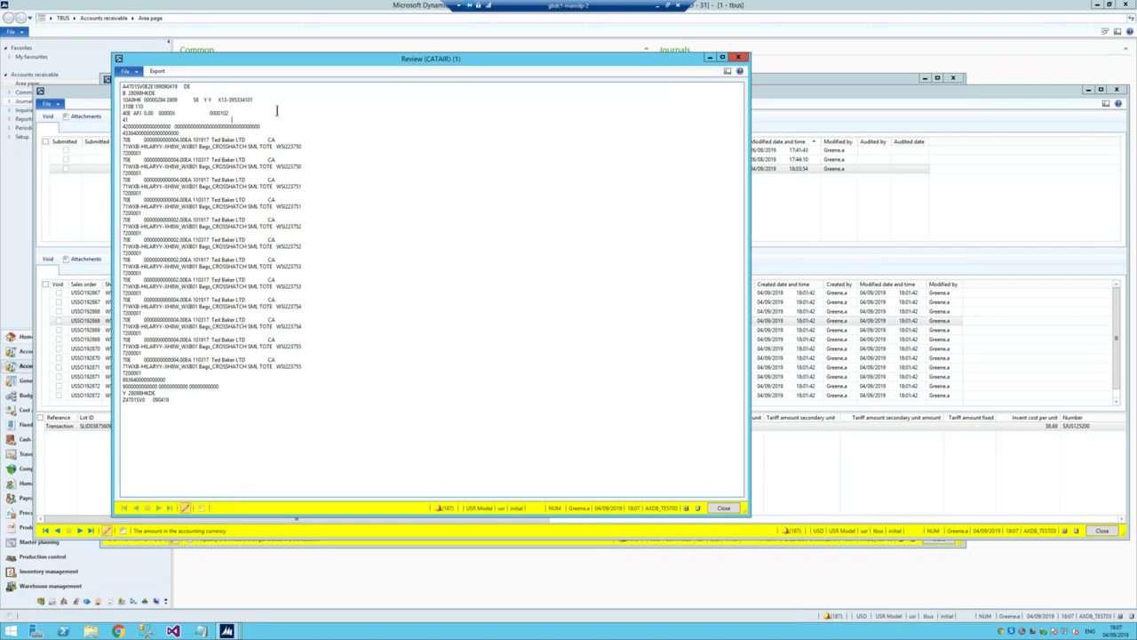
click(156, 72)
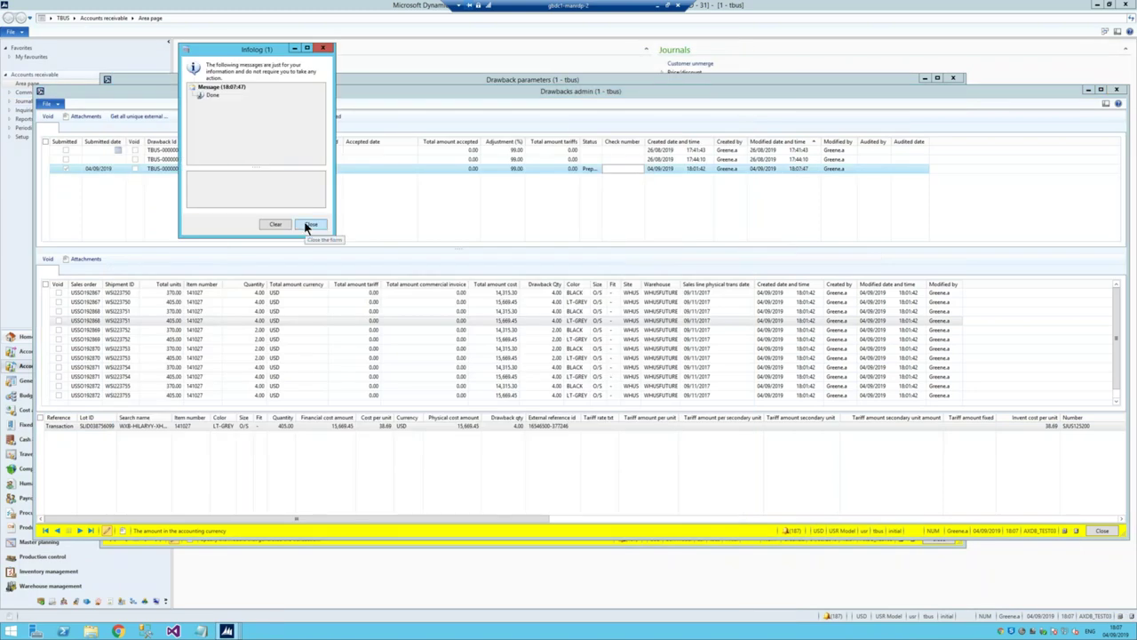
View the file format extension and the export and import file locations in Drawback parameters, and close the export Infolog.
click(226, 630)
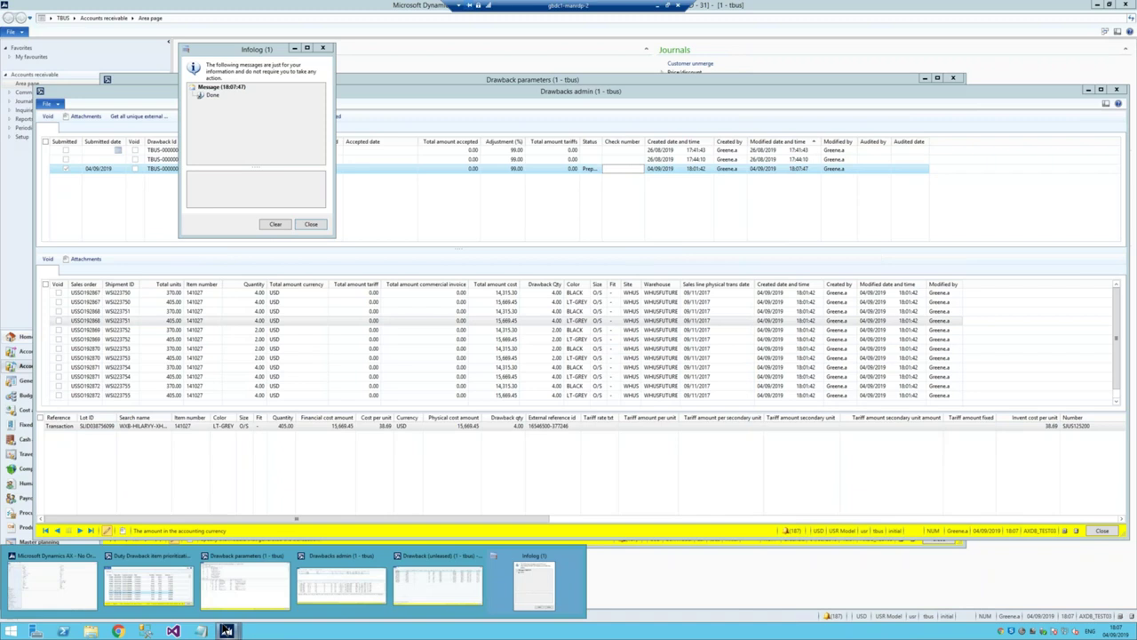
click(267, 579)
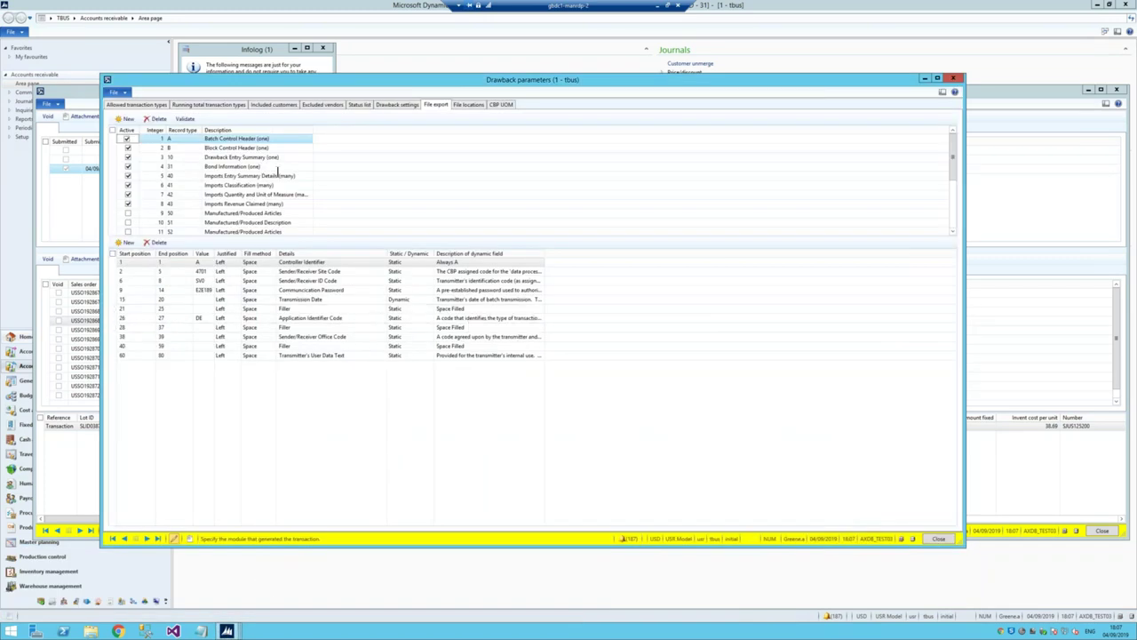
click(464, 105)
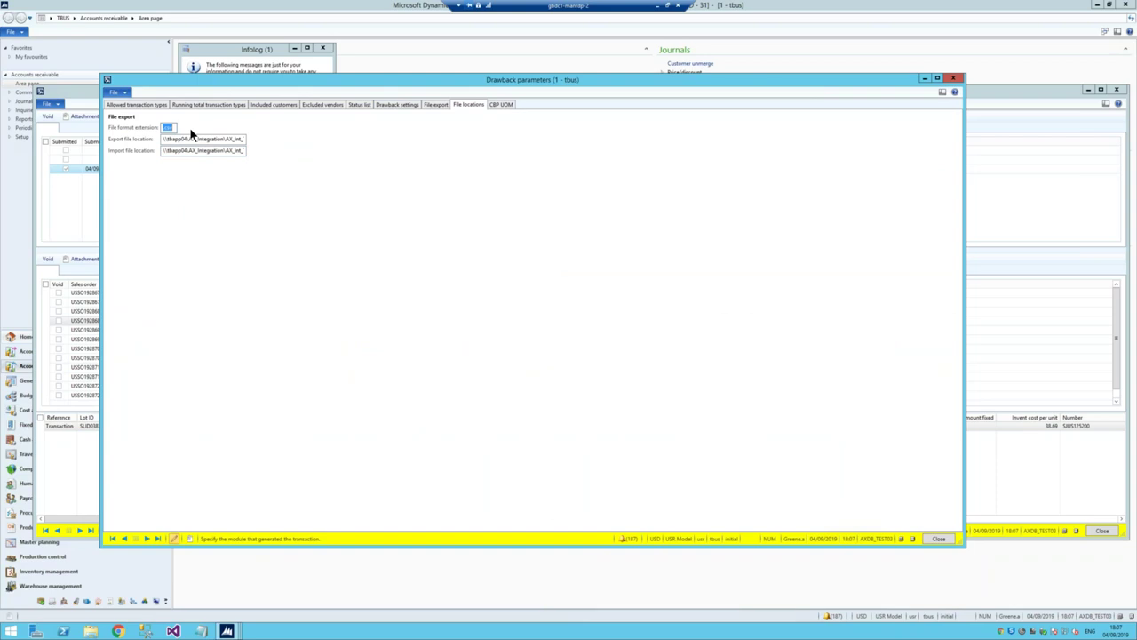
click(238, 64)
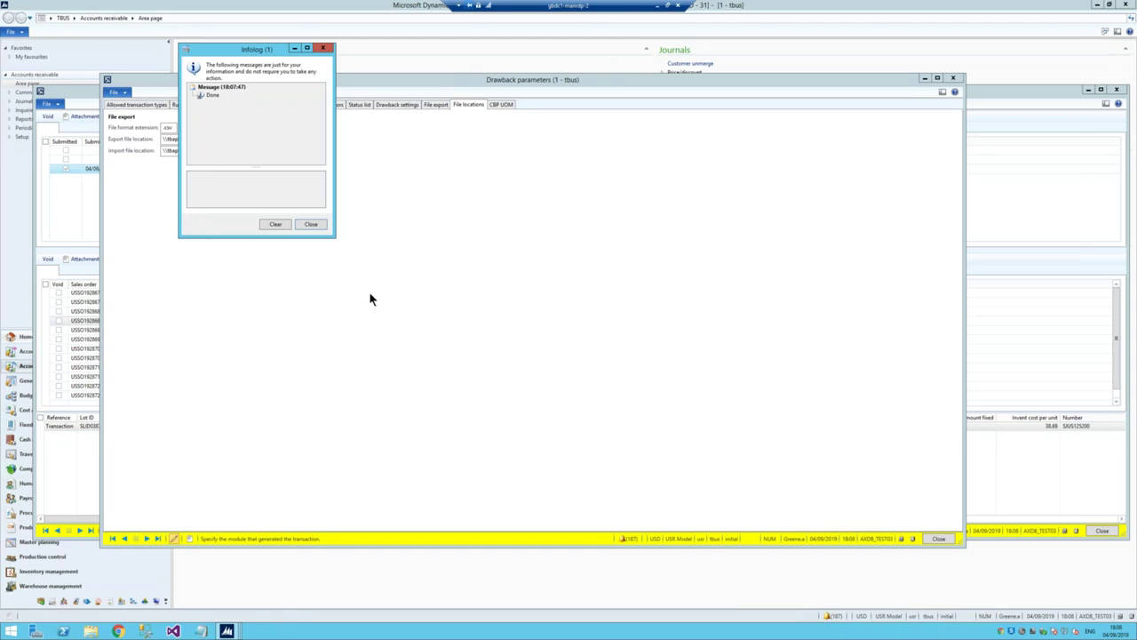
click(312, 225)
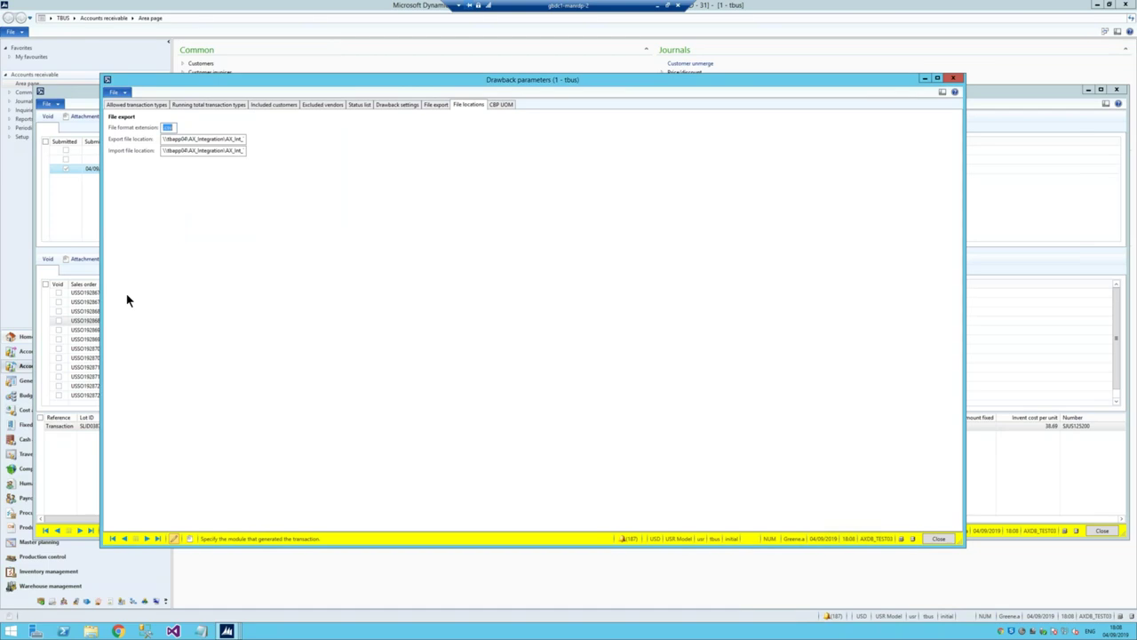
key(Escape)
Return to the submitted drawback in Drawbacks admin and examine the item 141027 lines with their matched transactions.
click(183, 174)
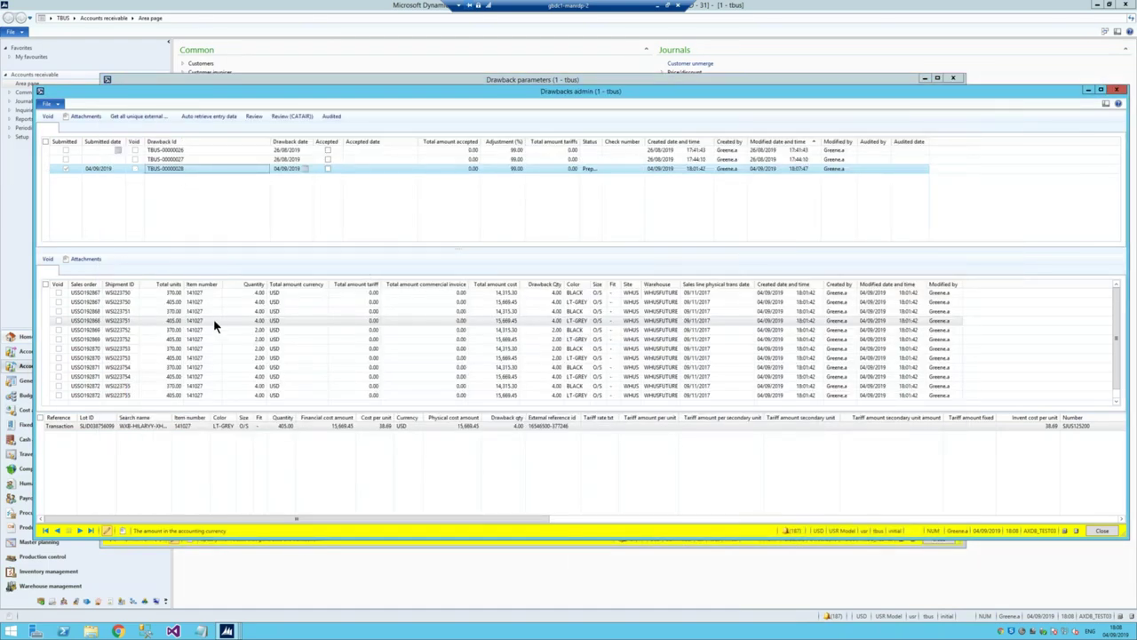
click(200, 309)
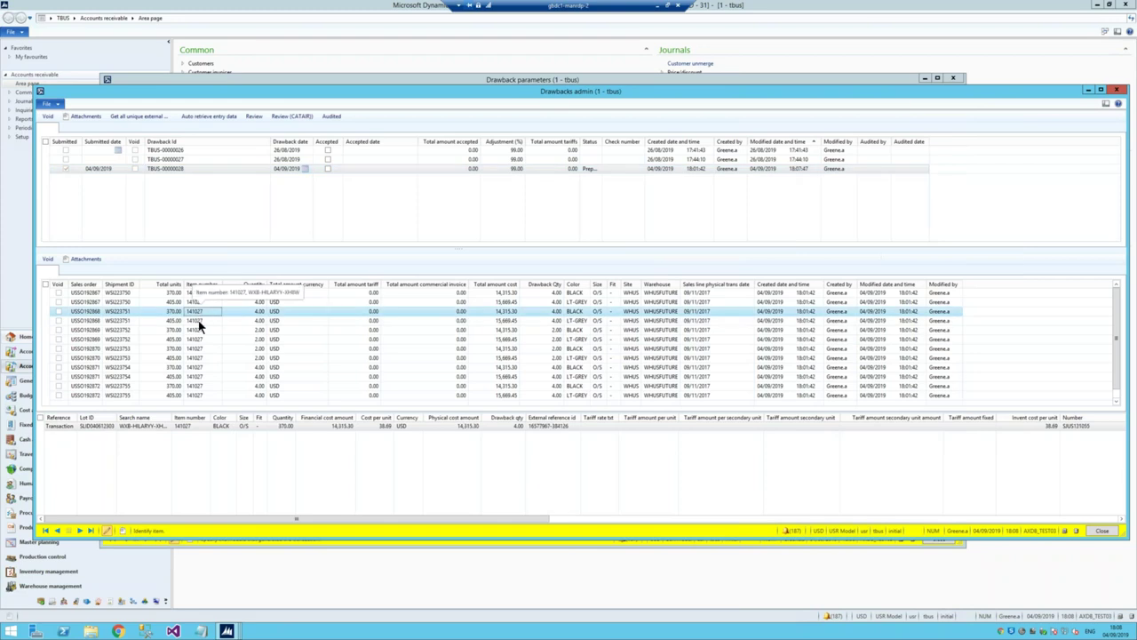
click(200, 339)
click(202, 367)
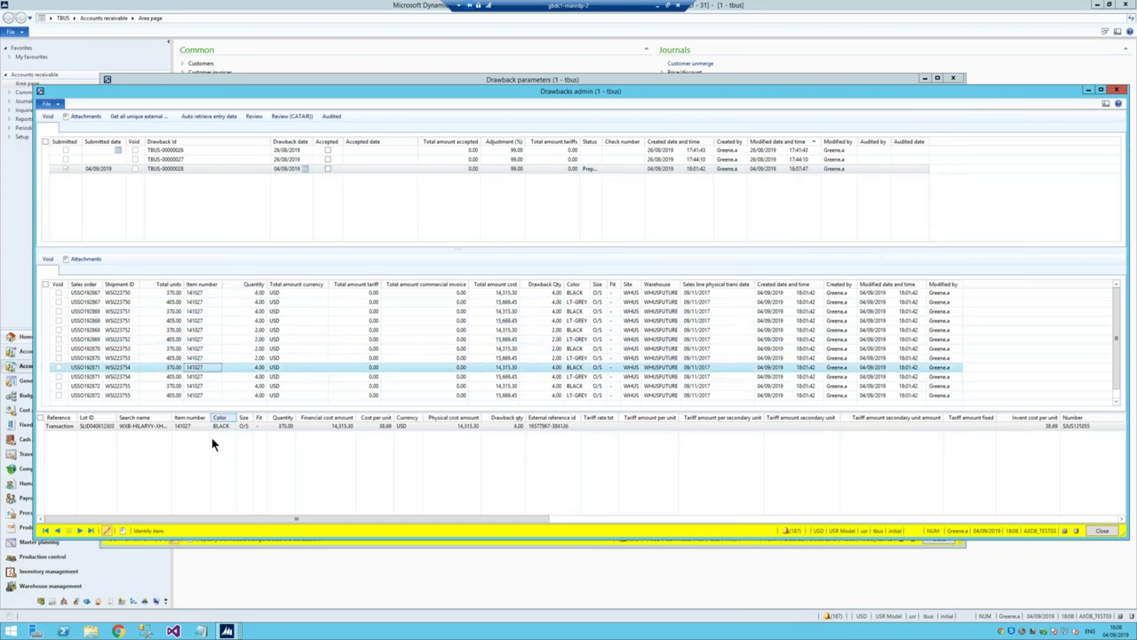
click(201, 426)
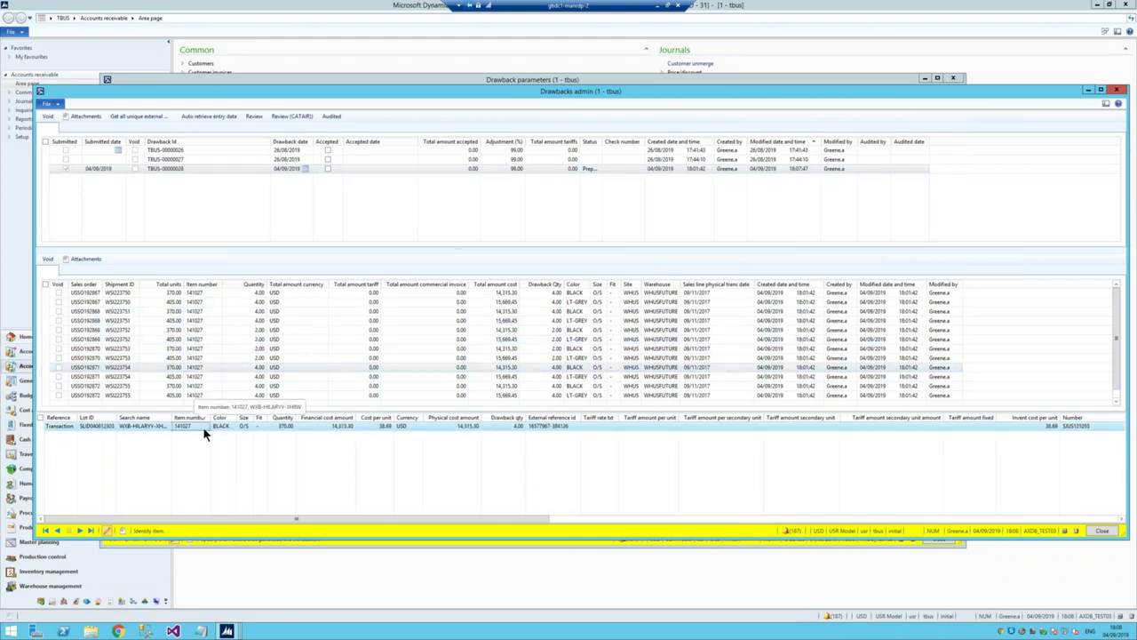
click(204, 349)
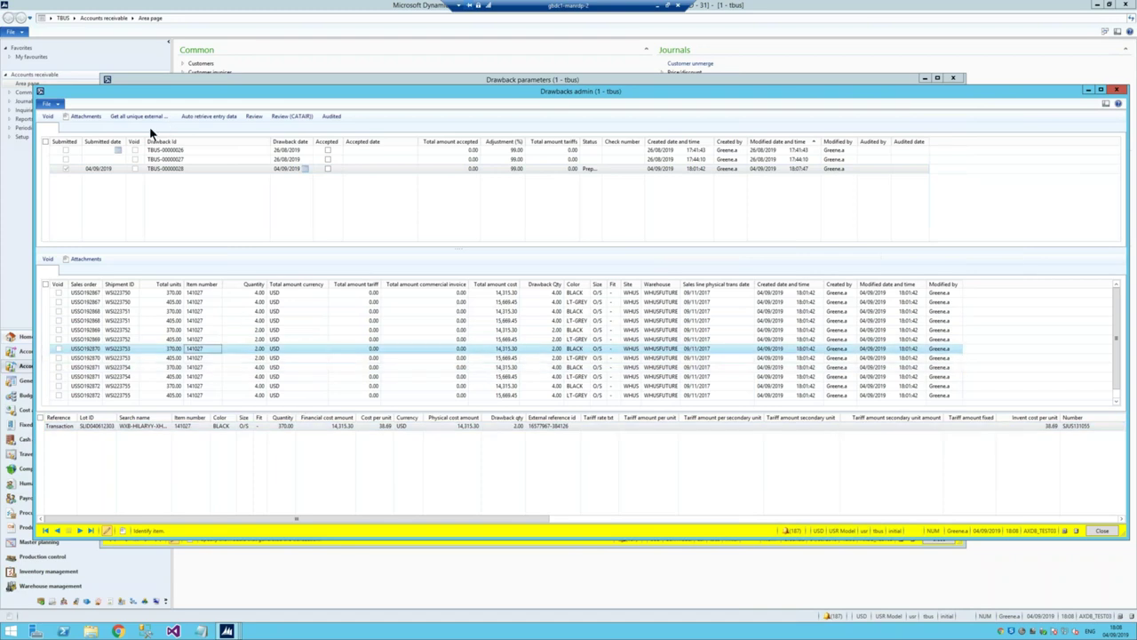